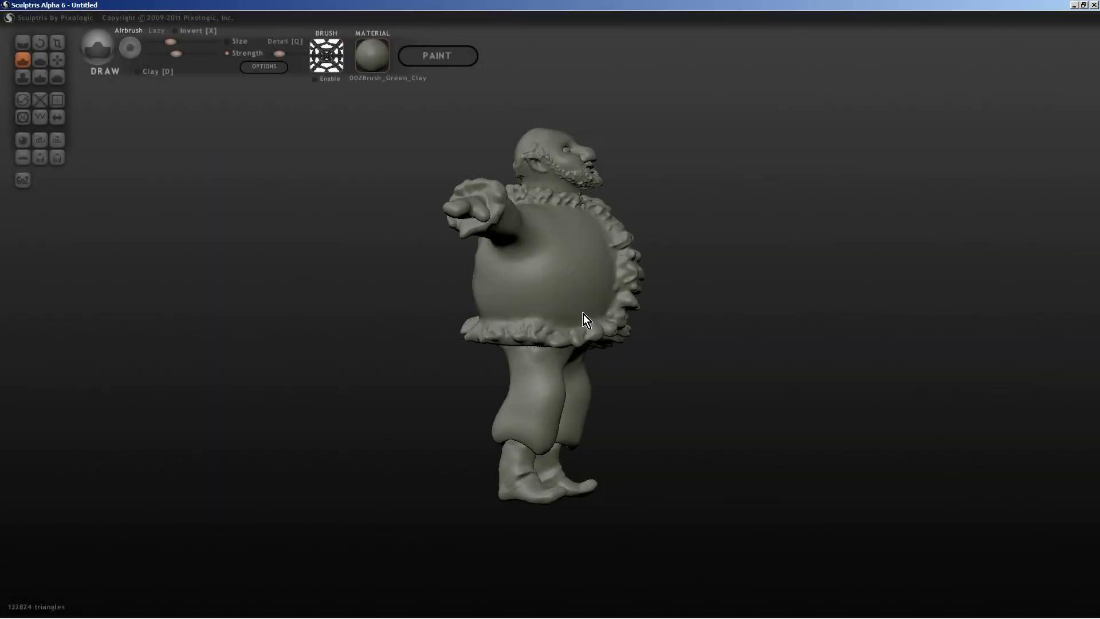
Examine the sculpted Santa character's body, clothing trim and boots from the front, sides and back
{"action": "mouse_move", "coordinate": [583, 314]}
{"action": "right_mouse_down"}
{"action": "mouse_move", "coordinate": [354, 302]}
{"action": "mouse_move", "coordinate": [330, 343]}
{"action": "right_mouse_up"}
{"action": "mouse_move", "coordinate": [607, 358]}
{"action": "right_mouse_down"}
{"action": "mouse_move", "coordinate": [648, 378]}
{"action": "mouse_move", "coordinate": [586, 413]}
{"action": "mouse_move", "coordinate": [600, 452]}
{"action": "mouse_move", "coordinate": [346, 349]}
{"action": "mouse_move", "coordinate": [380, 339]}
{"action": "mouse_move", "coordinate": [419, 266]}
{"action": "right_mouse_up"}
{"action": "mouse_move", "coordinate": [399, 348]}
{"action": "right_mouse_down"}
{"action": "mouse_move", "coordinate": [420, 319]}
{"action": "mouse_move", "coordinate": [483, 321]}
{"action": "mouse_move", "coordinate": [575, 335]}
{"action": "mouse_move", "coordinate": [625, 358]}
{"action": "right_mouse_up"}
{"action": "right_click_drag", "start_coordinate": [444, 310], "coordinate": [618, 332]}
{"action": "mouse_move", "coordinate": [393, 298]}
{"action": "right_mouse_down"}
{"action": "mouse_move", "coordinate": [588, 325]}
{"action": "mouse_move", "coordinate": [564, 325]}
{"action": "right_mouse_up"}
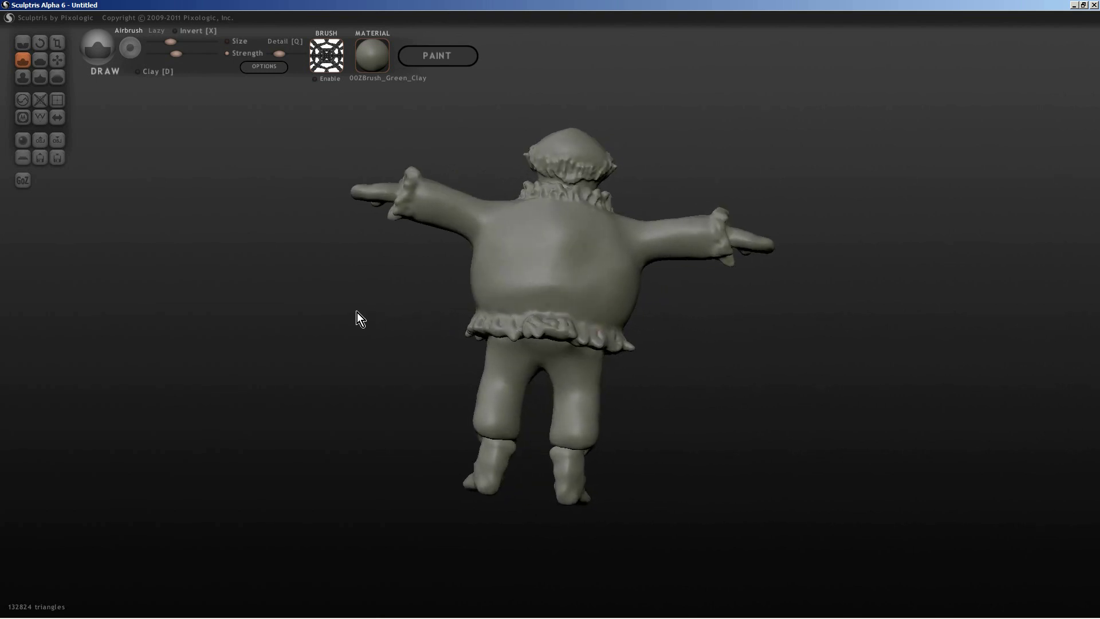
{"action": "right_click_drag", "start_coordinate": [356, 313], "coordinate": [582, 331]}
{"action": "right_click_drag", "start_coordinate": [402, 321], "coordinate": [569, 341]}
{"action": "mouse_move", "coordinate": [400, 310]}
{"action": "right_mouse_down"}
{"action": "mouse_move", "coordinate": [459, 376]}
{"action": "mouse_move", "coordinate": [450, 425]}
{"action": "right_mouse_up"}
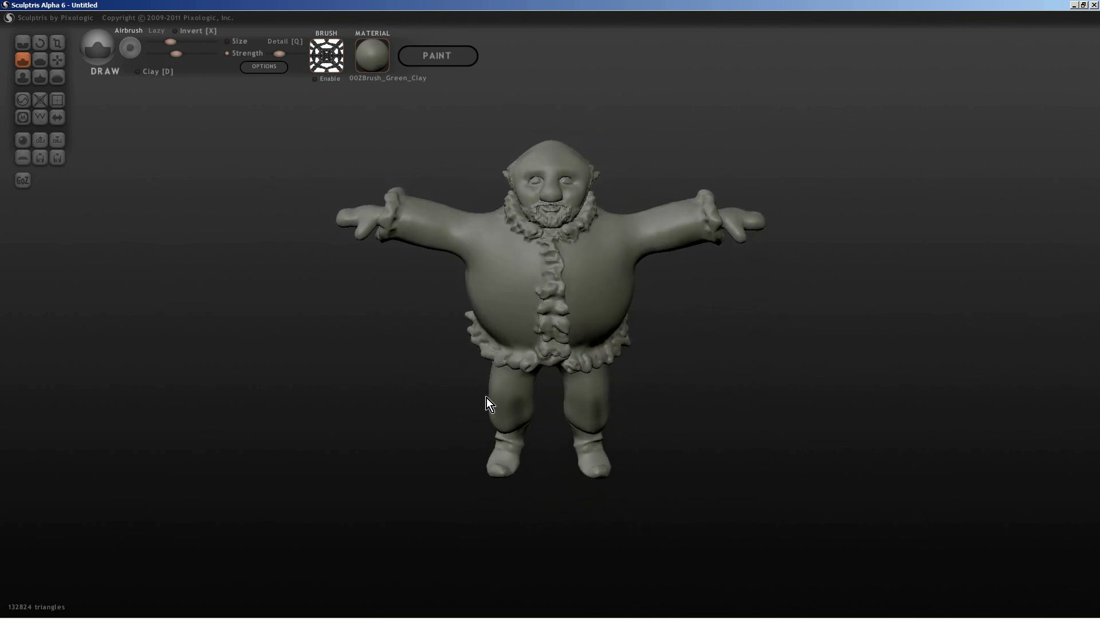
{"action": "mouse_move", "coordinate": [498, 396]}
{"action": "right_mouse_down"}
{"action": "mouse_move", "coordinate": [503, 317]}
{"action": "mouse_move", "coordinate": [518, 346]}
{"action": "right_mouse_up"}
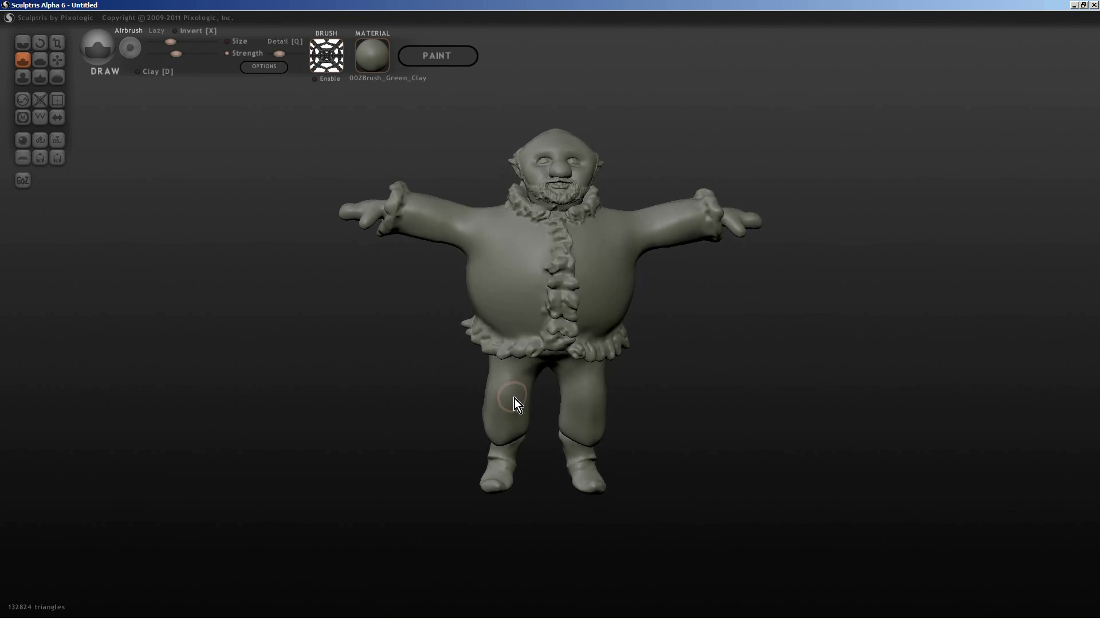
{"action": "mouse_move", "coordinate": [681, 404]}
{"action": "right_mouse_down"}
{"action": "mouse_move", "coordinate": [668, 373]}
{"action": "mouse_move", "coordinate": [602, 338]}
{"action": "mouse_move", "coordinate": [489, 355]}
{"action": "mouse_move", "coordinate": [571, 394]}
{"action": "right_mouse_up"}
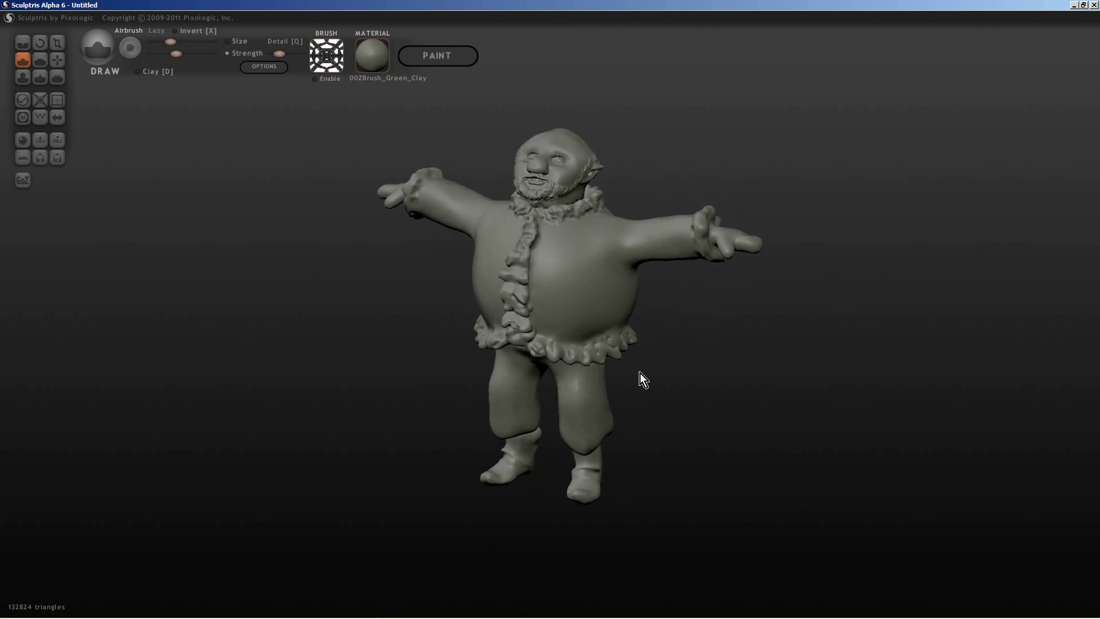
{"action": "mouse_move", "coordinate": [651, 379]}
{"action": "right_mouse_down"}
{"action": "mouse_move", "coordinate": [573, 380]}
{"action": "mouse_move", "coordinate": [593, 427]}
{"action": "right_mouse_up"}
{"action": "mouse_move", "coordinate": [428, 397]}
{"action": "right_mouse_down"}
{"action": "mouse_move", "coordinate": [415, 328]}
{"action": "mouse_move", "coordinate": [429, 311]}
{"action": "mouse_move", "coordinate": [483, 307]}
{"action": "mouse_move", "coordinate": [551, 353]}
{"action": "mouse_move", "coordinate": [531, 404]}
{"action": "mouse_move", "coordinate": [538, 376]}
{"action": "right_mouse_up"}
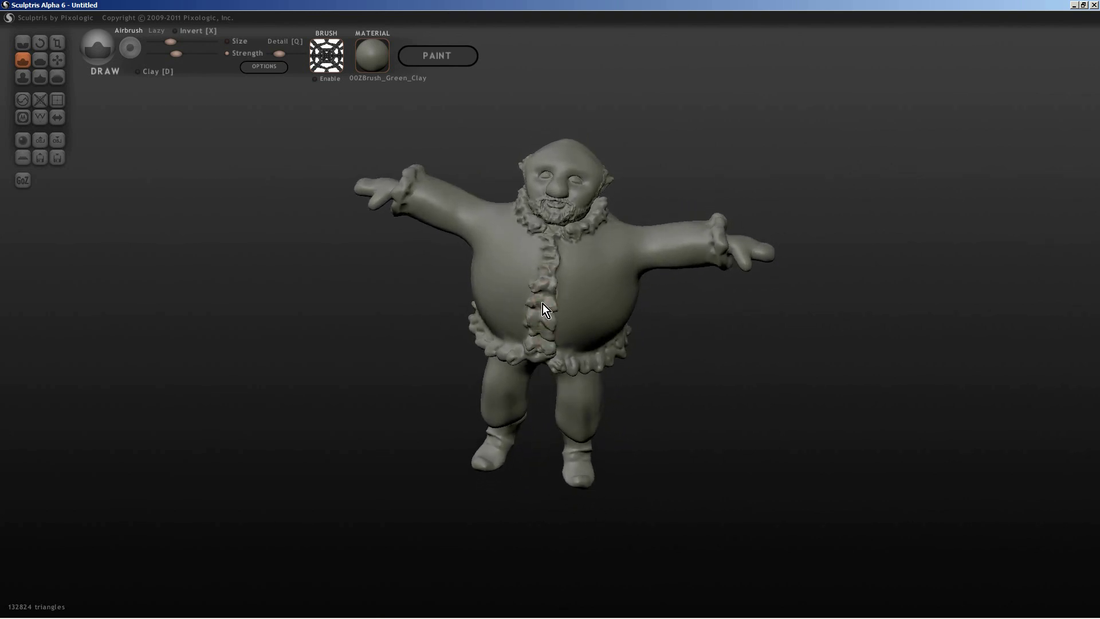
{"action": "mouse_move", "coordinate": [479, 349]}
{"action": "right_mouse_down"}
{"action": "mouse_move", "coordinate": [431, 417]}
{"action": "mouse_move", "coordinate": [456, 333]}
{"action": "mouse_move", "coordinate": [558, 349]}
{"action": "mouse_move", "coordinate": [481, 366]}
{"action": "mouse_move", "coordinate": [417, 347]}
{"action": "right_mouse_up"}
{"action": "right_click_drag", "start_coordinate": [640, 423], "coordinate": [641, 387]}
{"action": "right_click_drag", "start_coordinate": [633, 433], "coordinate": [681, 425]}
{"action": "mouse_move", "coordinate": [707, 324]}
{"action": "right_mouse_down"}
{"action": "mouse_move", "coordinate": [589, 307]}
{"action": "mouse_move", "coordinate": [527, 328]}
{"action": "mouse_move", "coordinate": [428, 327]}
{"action": "right_mouse_up"}
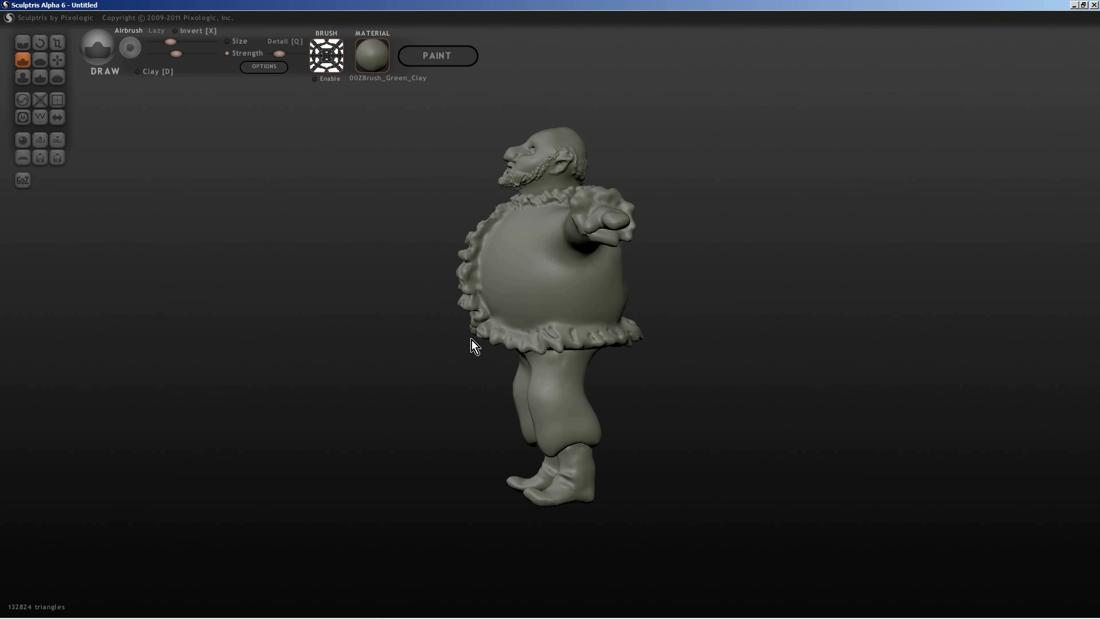
{"action": "mouse_move", "coordinate": [409, 333]}
{"action": "right_mouse_down"}
{"action": "mouse_move", "coordinate": [428, 404]}
{"action": "mouse_move", "coordinate": [612, 396]}
{"action": "mouse_move", "coordinate": [637, 413]}
{"action": "right_mouse_up"}
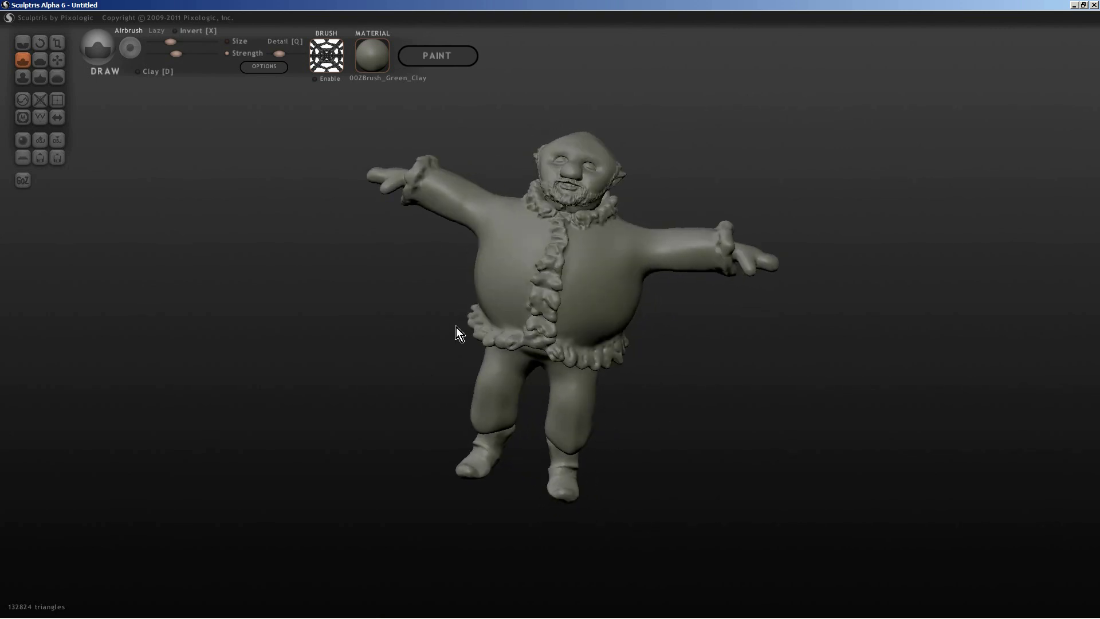
{"action": "mouse_move", "coordinate": [447, 334]}
{"action": "right_mouse_down"}
{"action": "mouse_move", "coordinate": [476, 324]}
{"action": "mouse_move", "coordinate": [580, 335]}
{"action": "mouse_move", "coordinate": [552, 427]}
{"action": "mouse_move", "coordinate": [600, 356]}
{"action": "mouse_move", "coordinate": [536, 385]}
{"action": "mouse_move", "coordinate": [525, 403]}
{"action": "mouse_move", "coordinate": [572, 330]}
{"action": "mouse_move", "coordinate": [565, 386]}
{"action": "mouse_move", "coordinate": [551, 236]}
{"action": "right_mouse_up"}
{"action": "right_click_drag", "start_coordinate": [528, 306], "coordinate": [550, 252]}
{"action": "right_click_drag", "start_coordinate": [532, 322], "coordinate": [580, 309]}
{"action": "mouse_move", "coordinate": [500, 337]}
{"action": "right_mouse_down"}
{"action": "mouse_move", "coordinate": [596, 335]}
{"action": "mouse_move", "coordinate": [609, 356]}
{"action": "right_mouse_up"}
{"action": "right_click_drag", "start_coordinate": [501, 362], "coordinate": [648, 376]}
{"action": "mouse_move", "coordinate": [514, 376]}
{"action": "right_mouse_down"}
{"action": "mouse_move", "coordinate": [485, 366]}
{"action": "mouse_move", "coordinate": [564, 366]}
{"action": "right_mouse_up"}
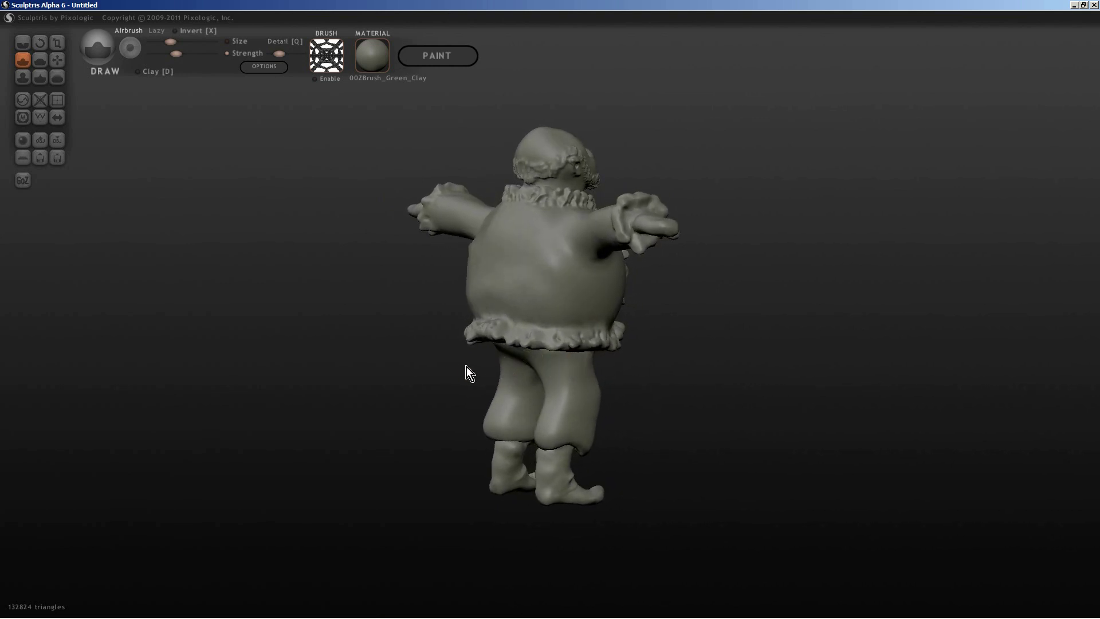
{"action": "right_click_drag", "start_coordinate": [475, 367], "coordinate": [596, 376]}
{"action": "right_click_drag", "start_coordinate": [469, 348], "coordinate": [628, 362]}
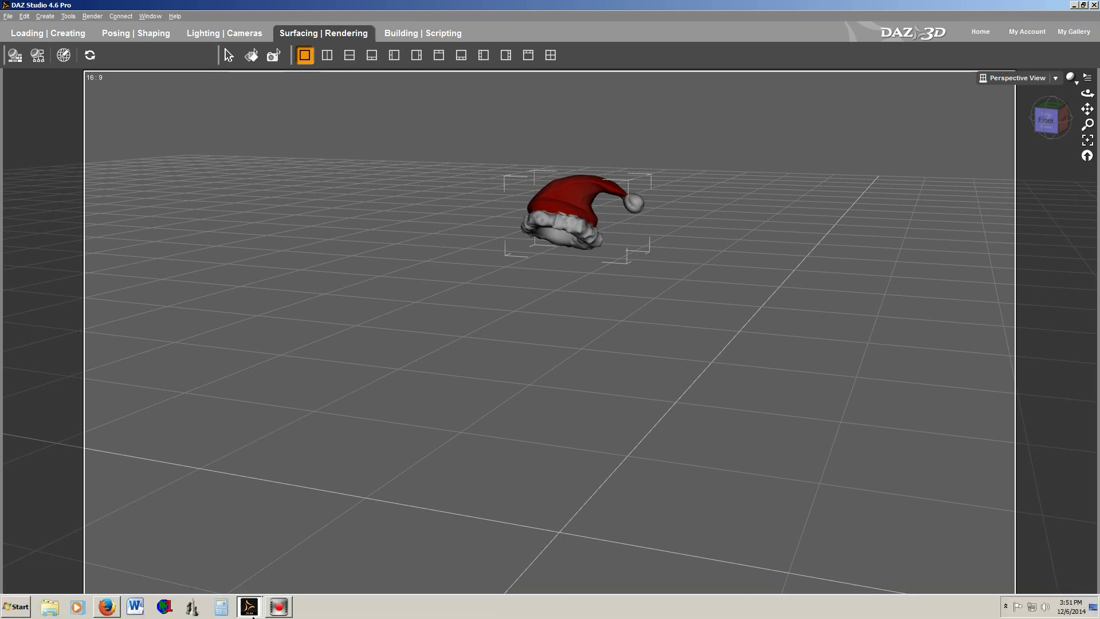
Switch to DAZ Studio and import comic1.obj from the santa folder using the DAZ Studio (1 unit = 1cm) preset at 100% scale
{"action": "left_click", "coordinate": [252, 615]}
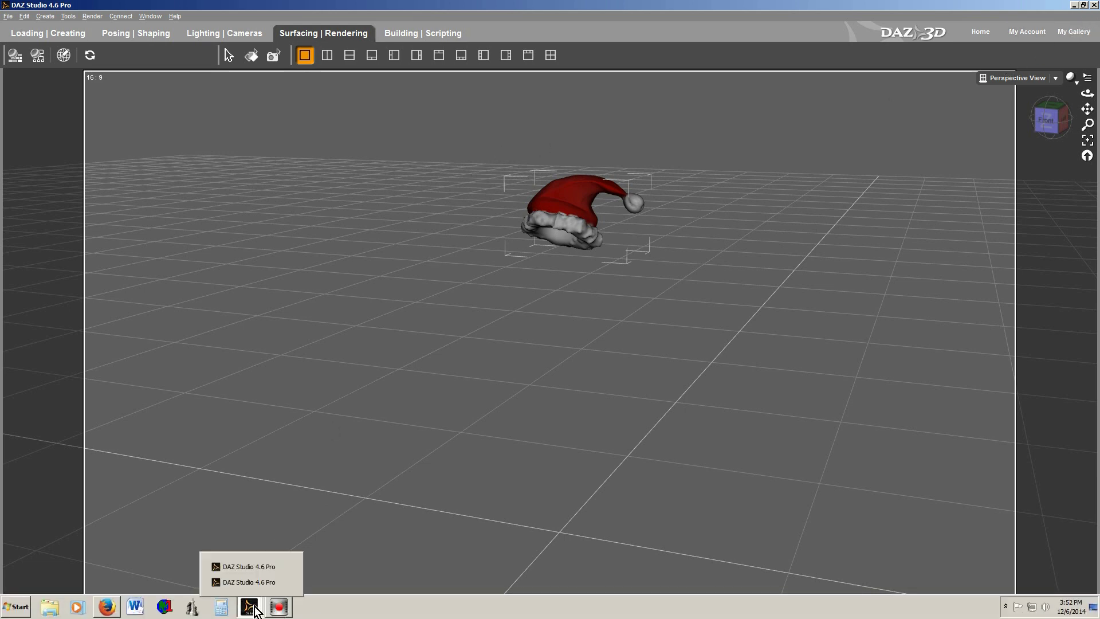
{"action": "left_click", "coordinate": [289, 582]}
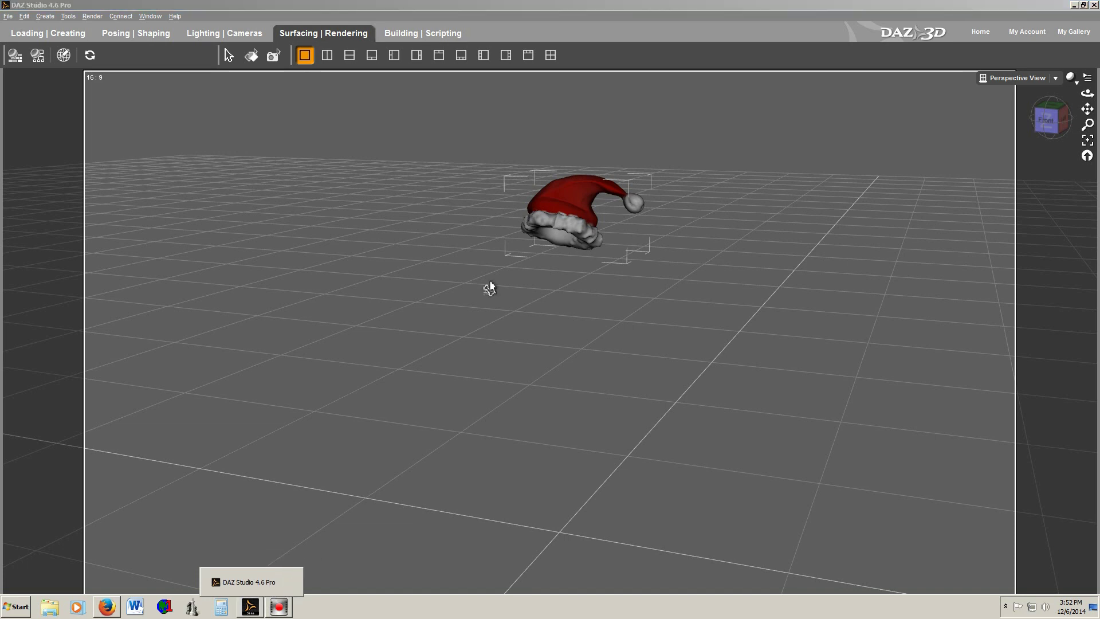
{"action": "left_click", "coordinate": [8, 16]}
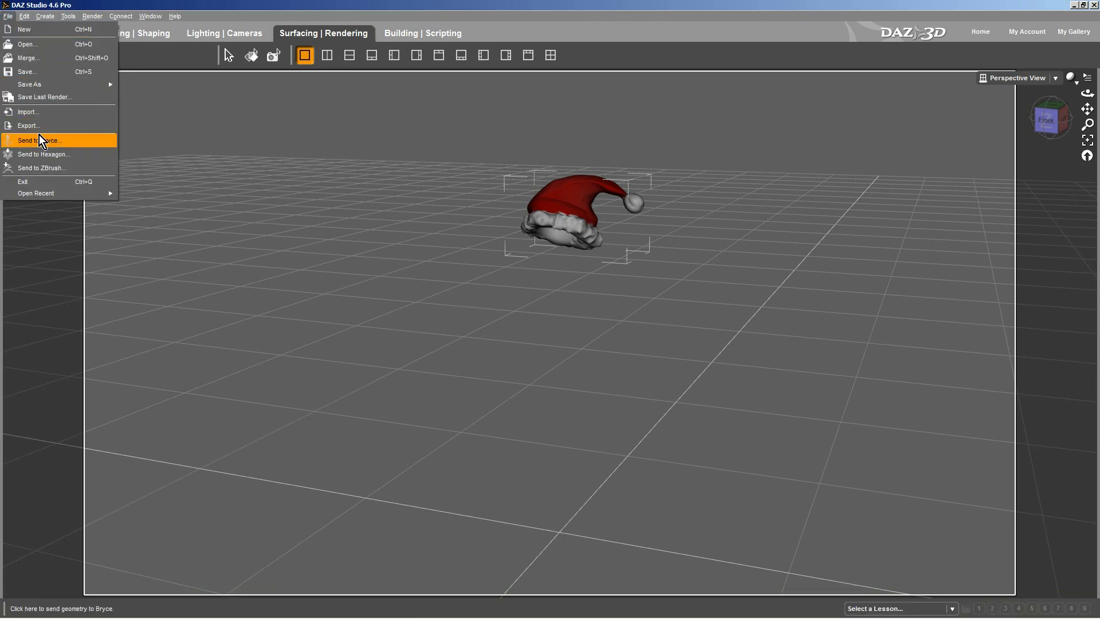
{"action": "left_click", "coordinate": [45, 113]}
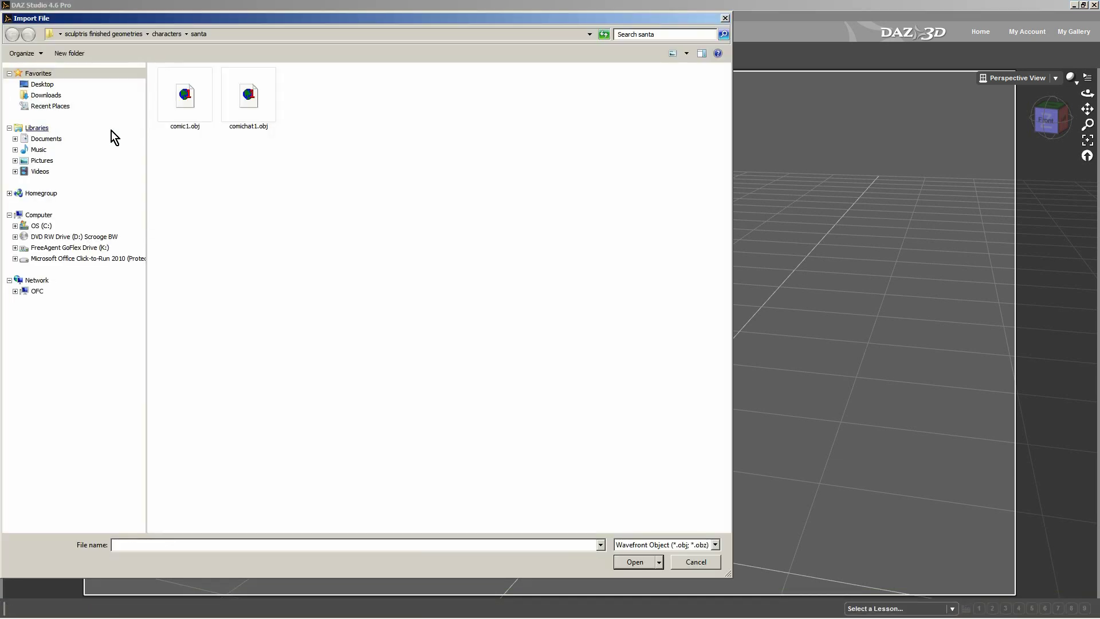
{"action": "double_click", "coordinate": [183, 96]}
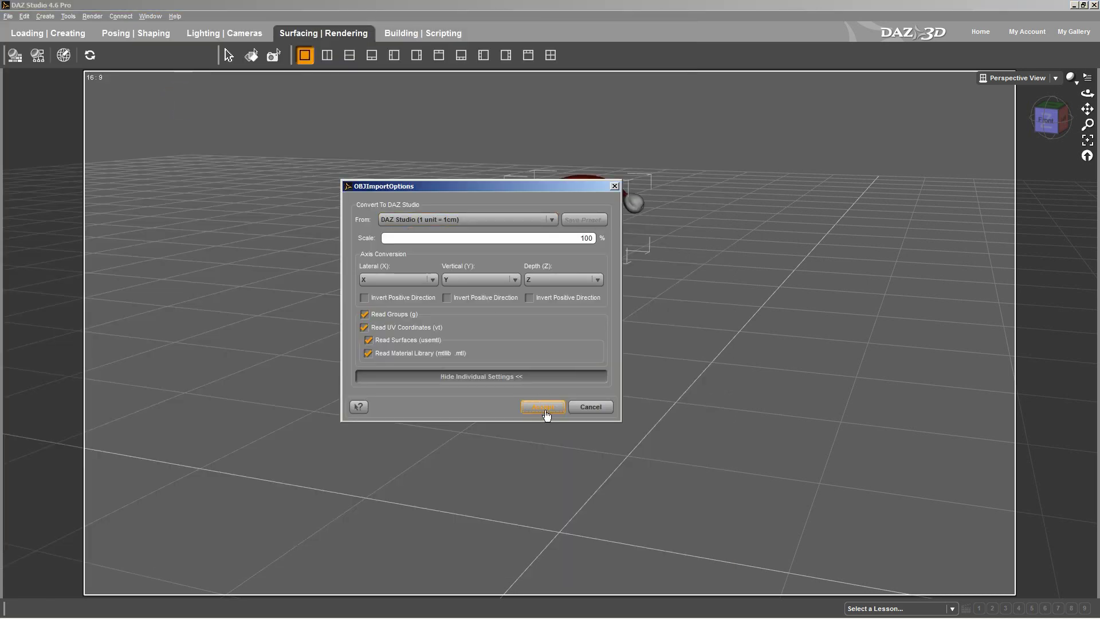
{"action": "left_click", "coordinate": [545, 407]}
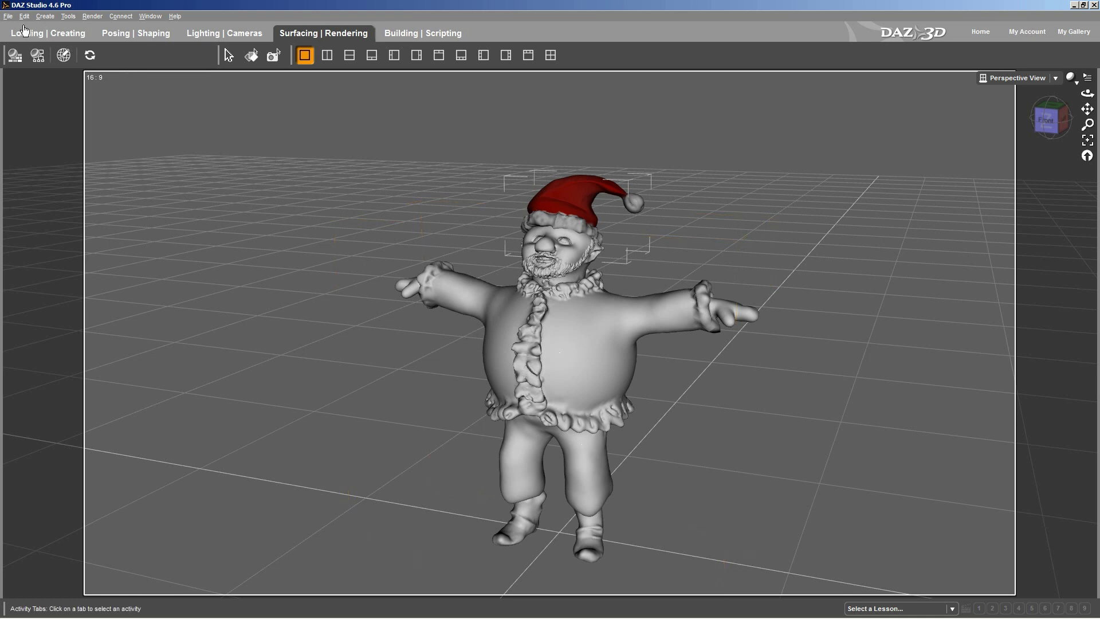
Select the imported Santa body and assign comic1texture.png as the diffuse color map of the comic1 surface
{"action": "left_click", "coordinate": [622, 344]}
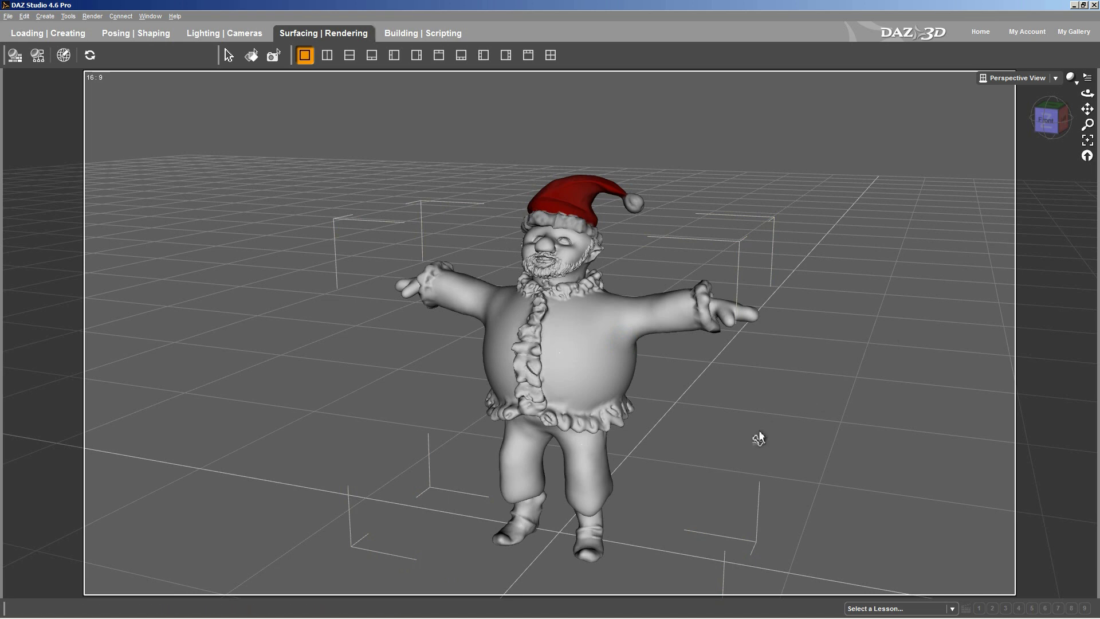
{"action": "mouse_move", "coordinate": [430, 616]}
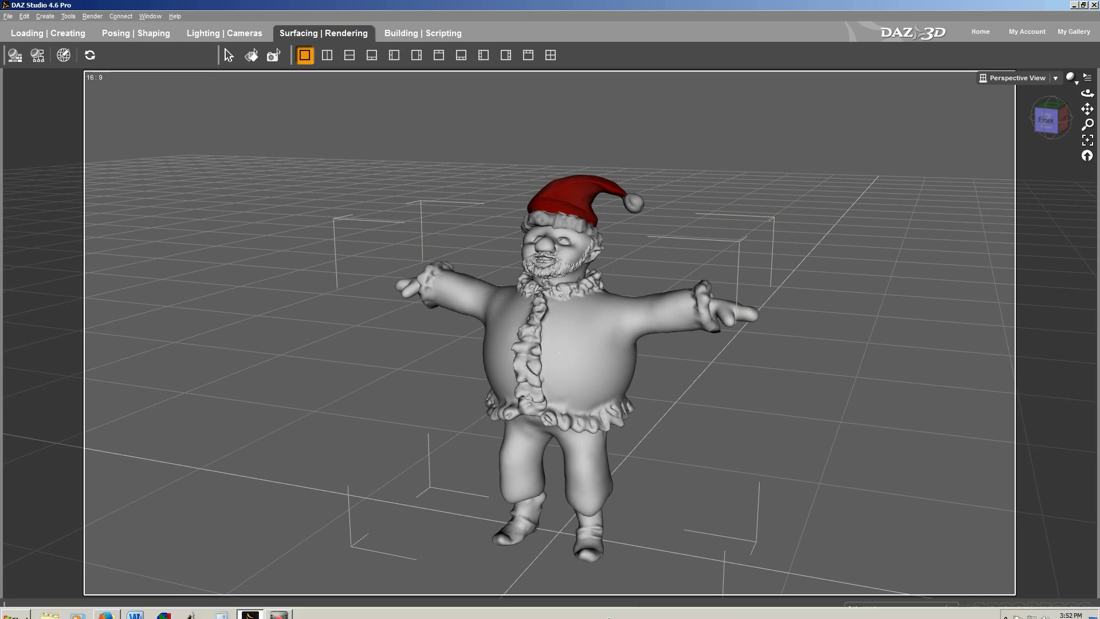
{"action": "left_click", "coordinate": [279, 607]}
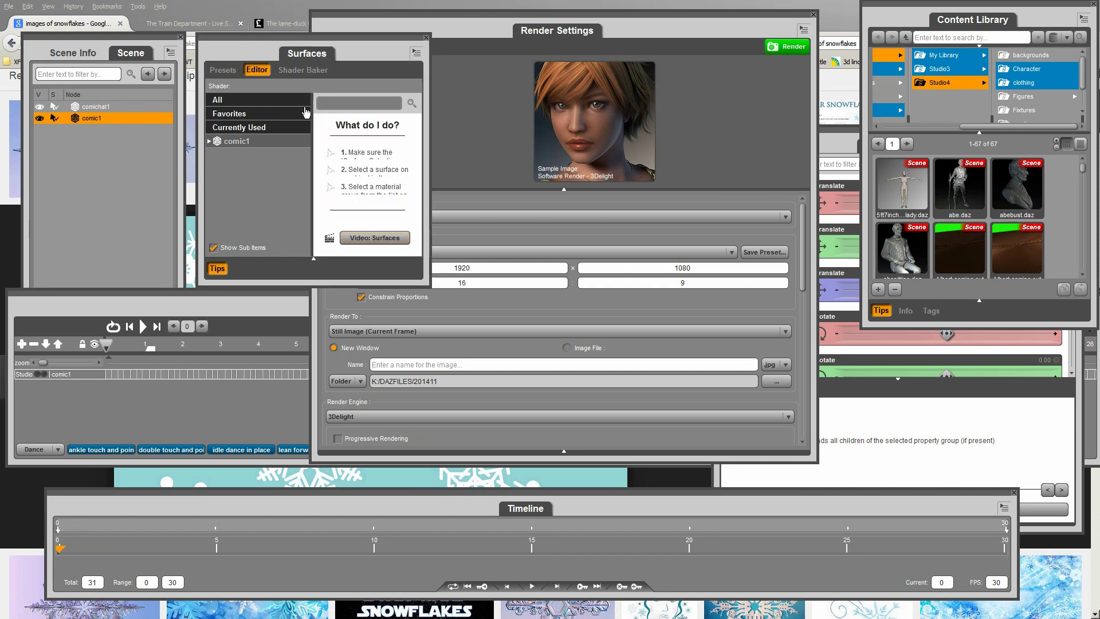
{"action": "left_click", "coordinate": [221, 148]}
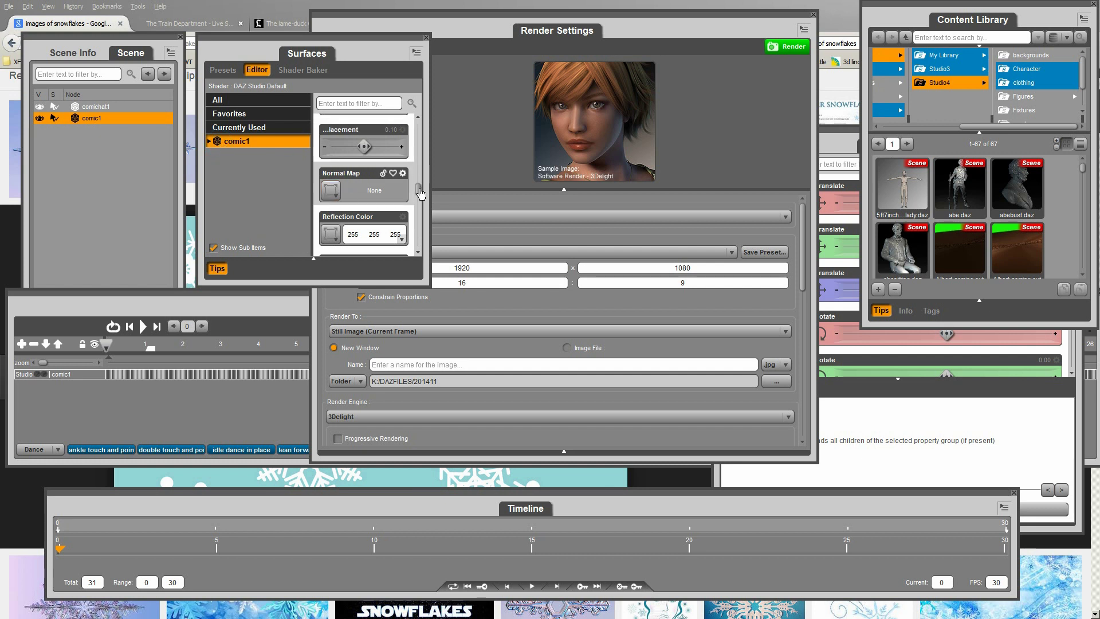
{"action": "left_click_drag", "start_coordinate": [419, 192], "coordinate": [446, 100]}
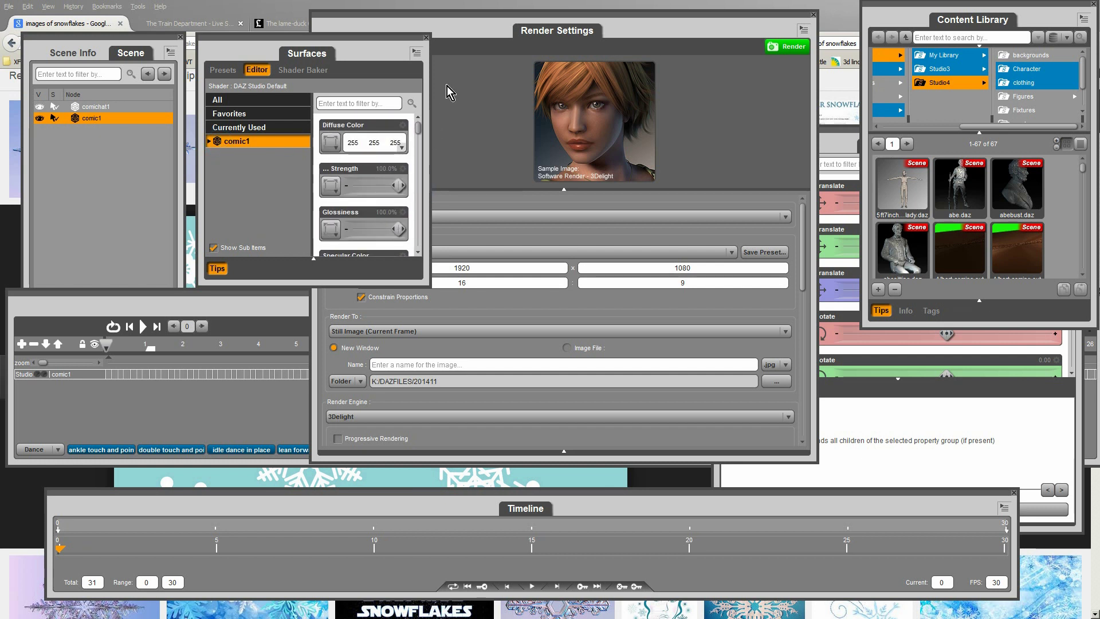
{"action": "left_click", "coordinate": [335, 147]}
{"action": "left_click", "coordinate": [339, 167]}
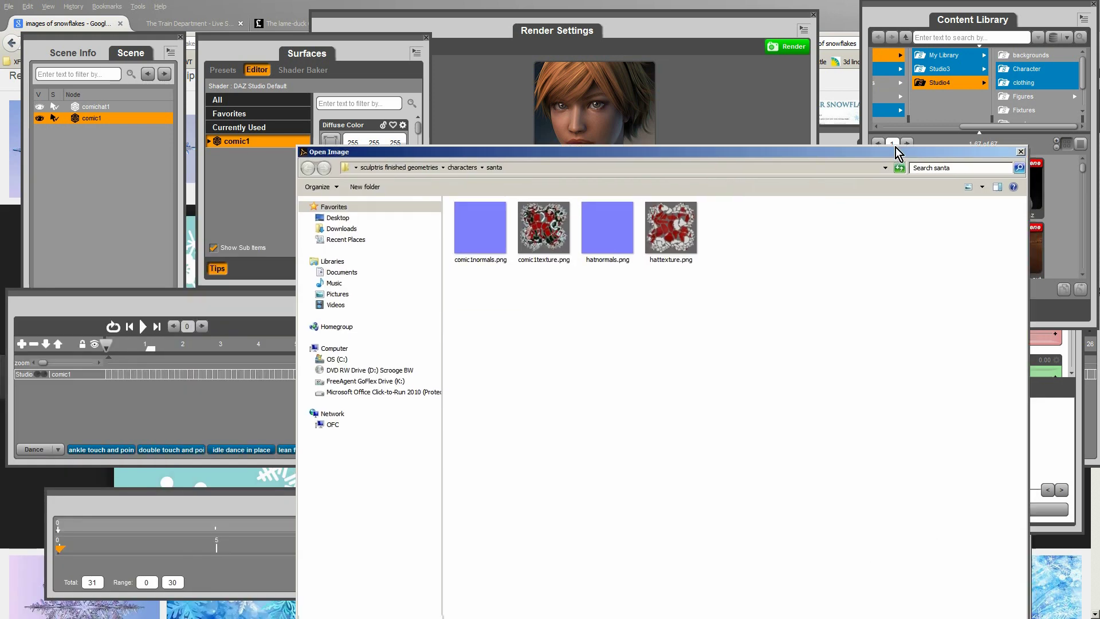
{"action": "left_click_drag", "start_coordinate": [895, 147], "coordinate": [969, 60]}
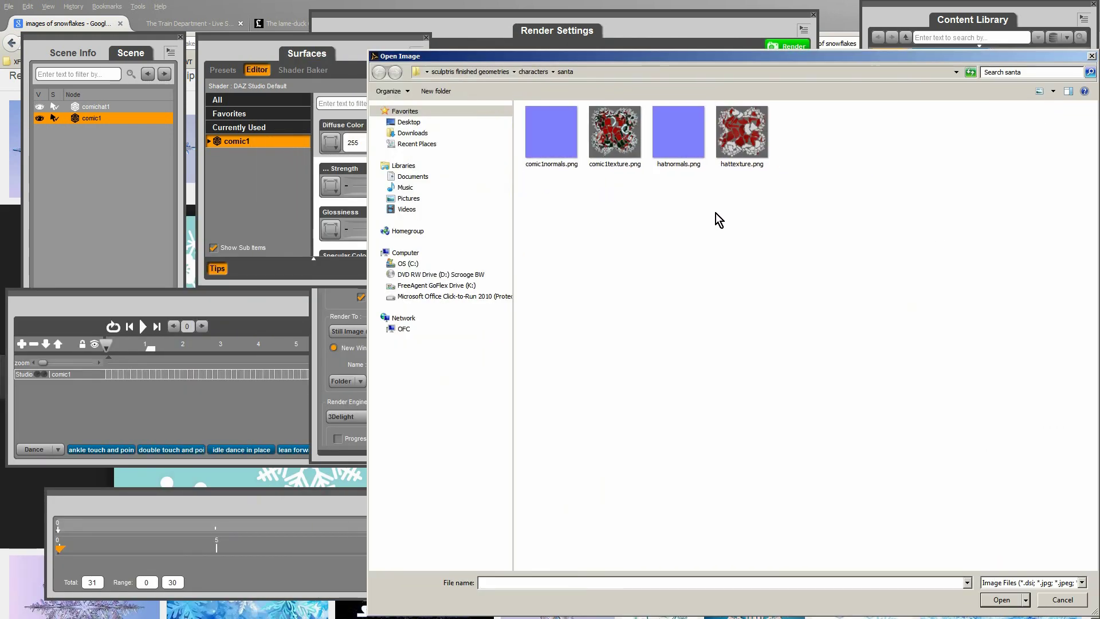
{"action": "double_click", "coordinate": [615, 146]}
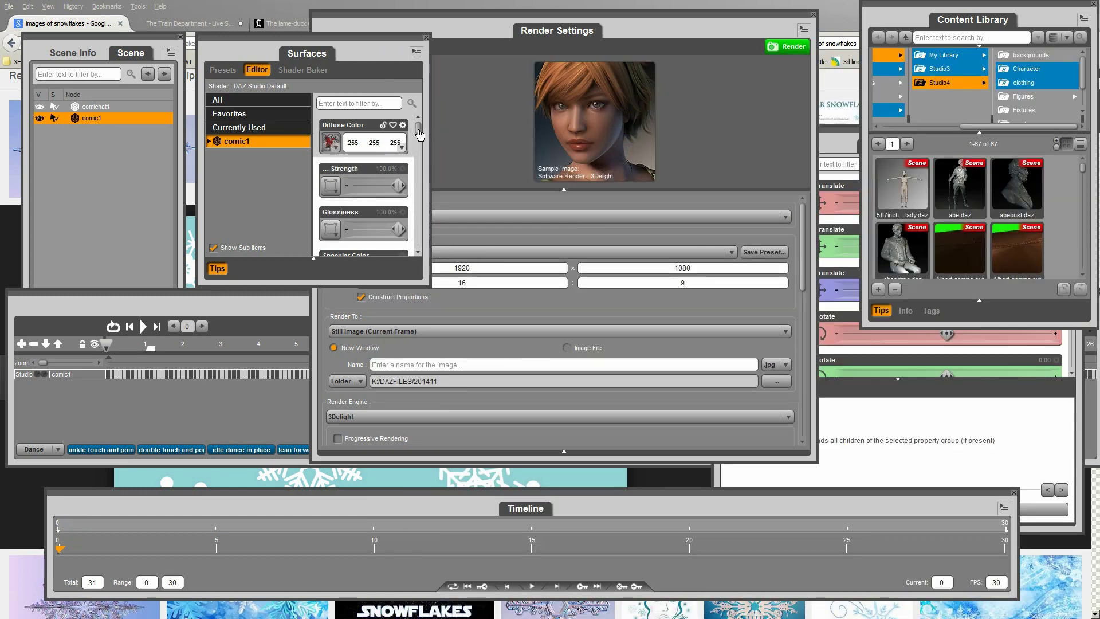
Change the lighting model of the comic1 surface from its Plastic default
{"action": "left_click_drag", "start_coordinate": [419, 134], "coordinate": [425, 241]}
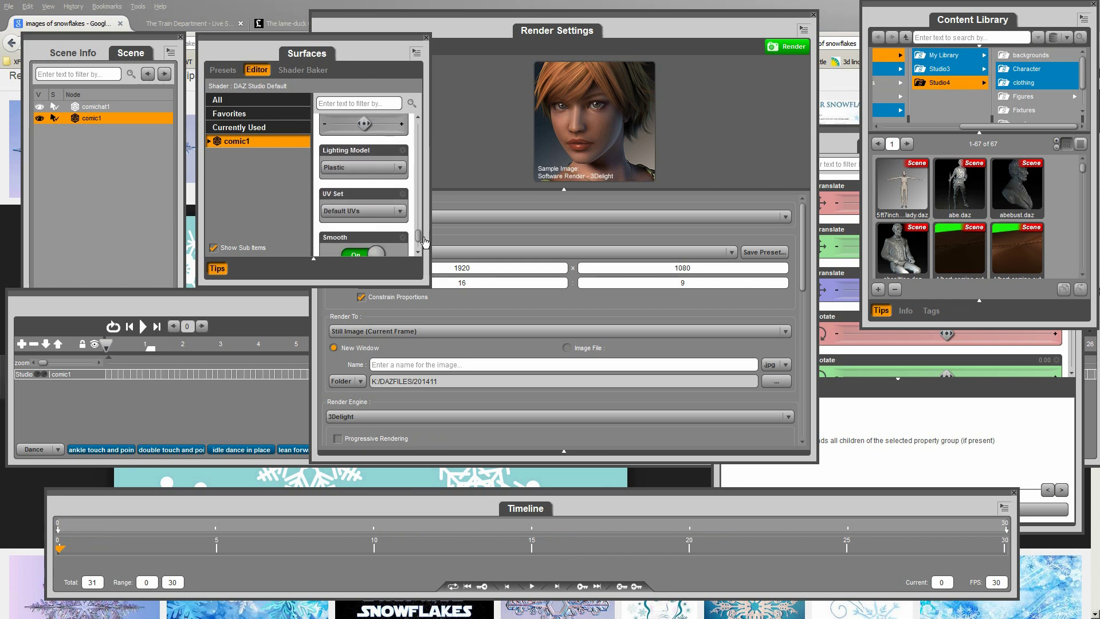
{"action": "left_click", "coordinate": [391, 167]}
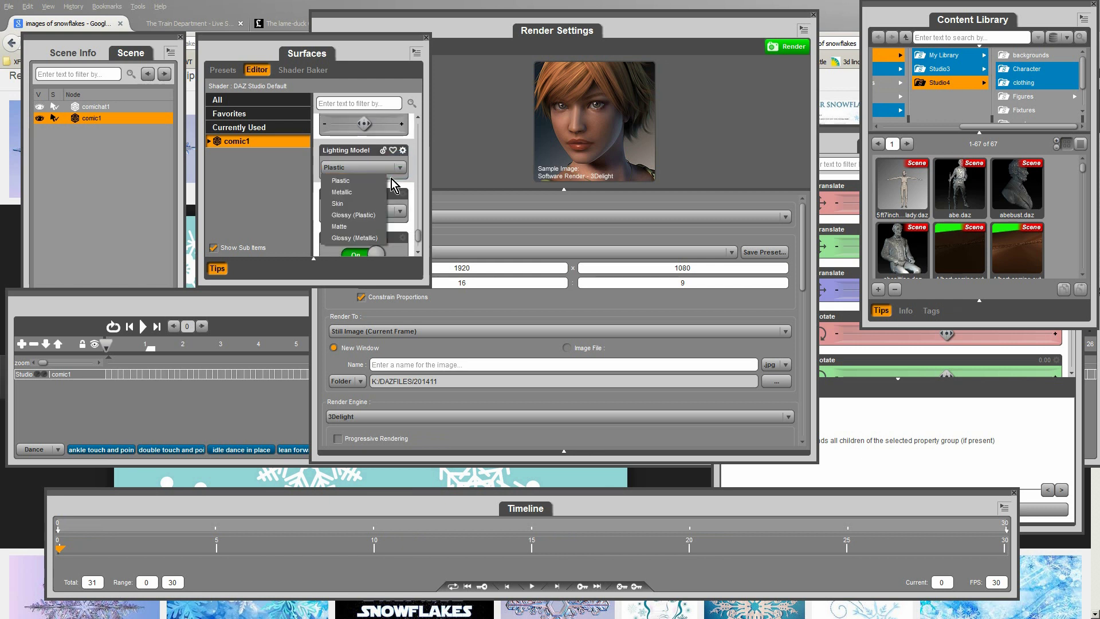
{"action": "left_click", "coordinate": [356, 208]}
Assign comic1normals.png as the normal map of the comic1 surface
{"action": "left_click_drag", "start_coordinate": [417, 235], "coordinate": [423, 189]}
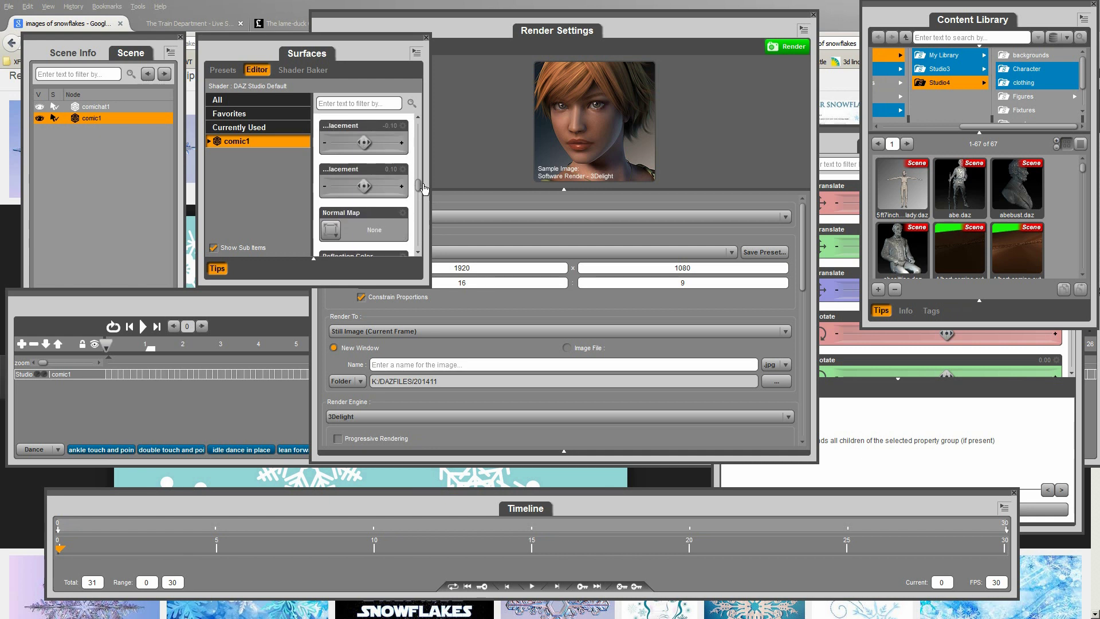
{"action": "left_click", "coordinate": [329, 231]}
{"action": "left_click", "coordinate": [338, 246]}
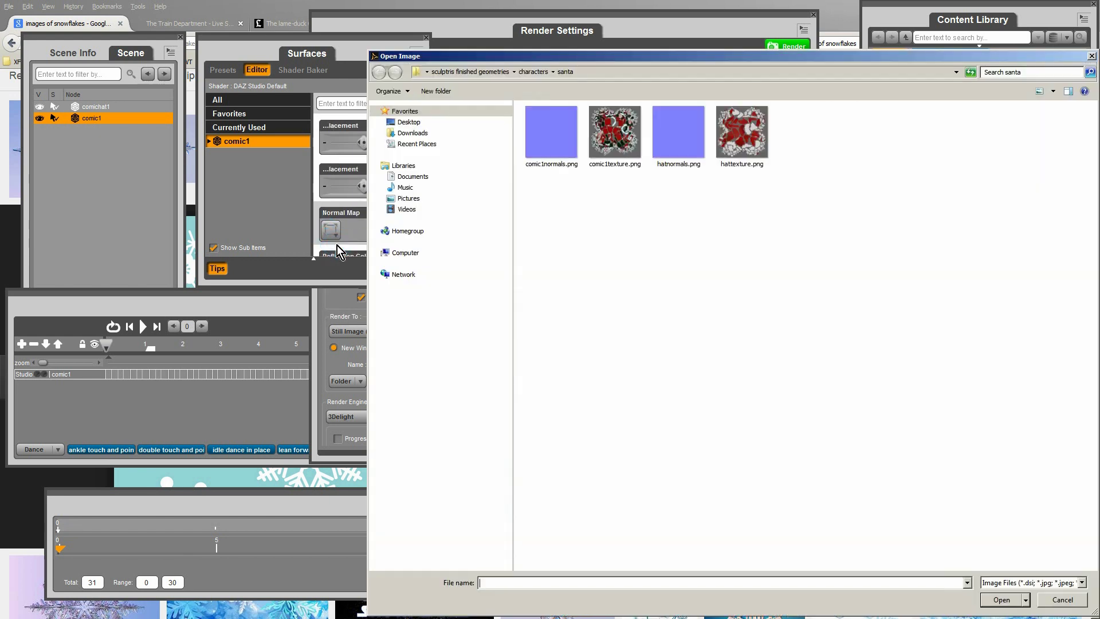
{"action": "left_click", "coordinate": [539, 140]}
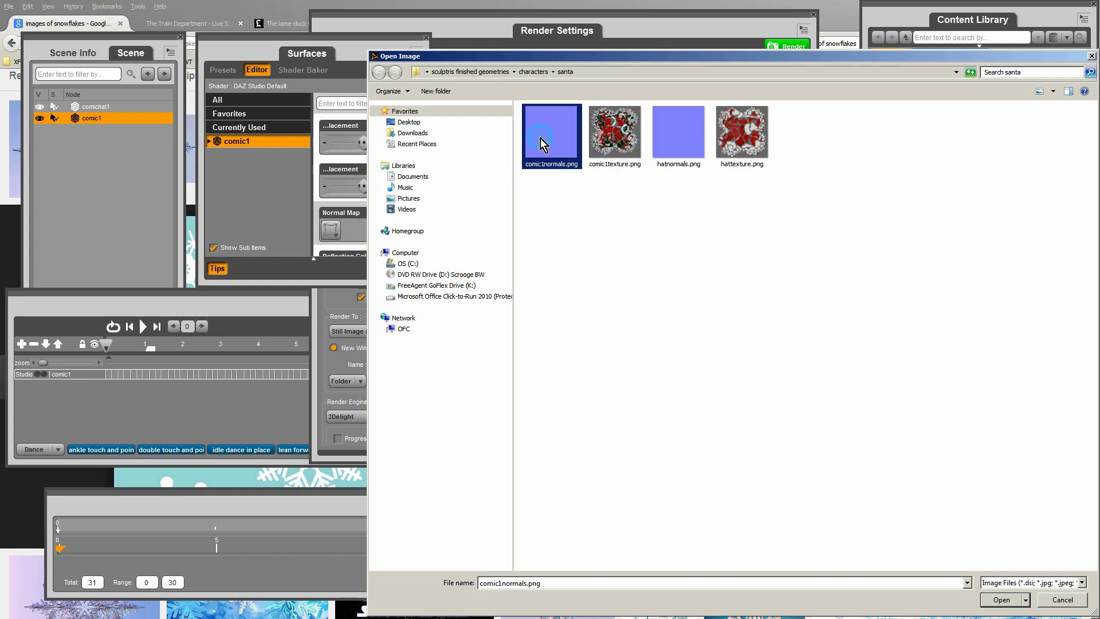
{"action": "left_click", "coordinate": [1001, 599]}
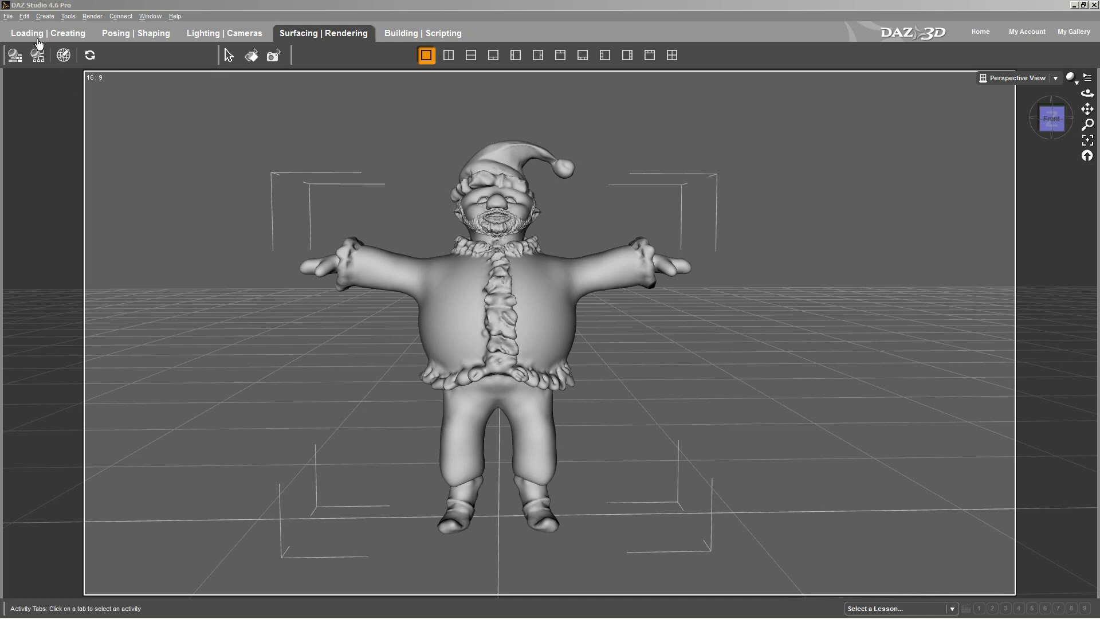
Convert the Santa prop to a figure with General Weight Mapping and the parent's skeleton inherited, and switch to the Building | Scripting activity
{"action": "left_click", "coordinate": [25, 16]}
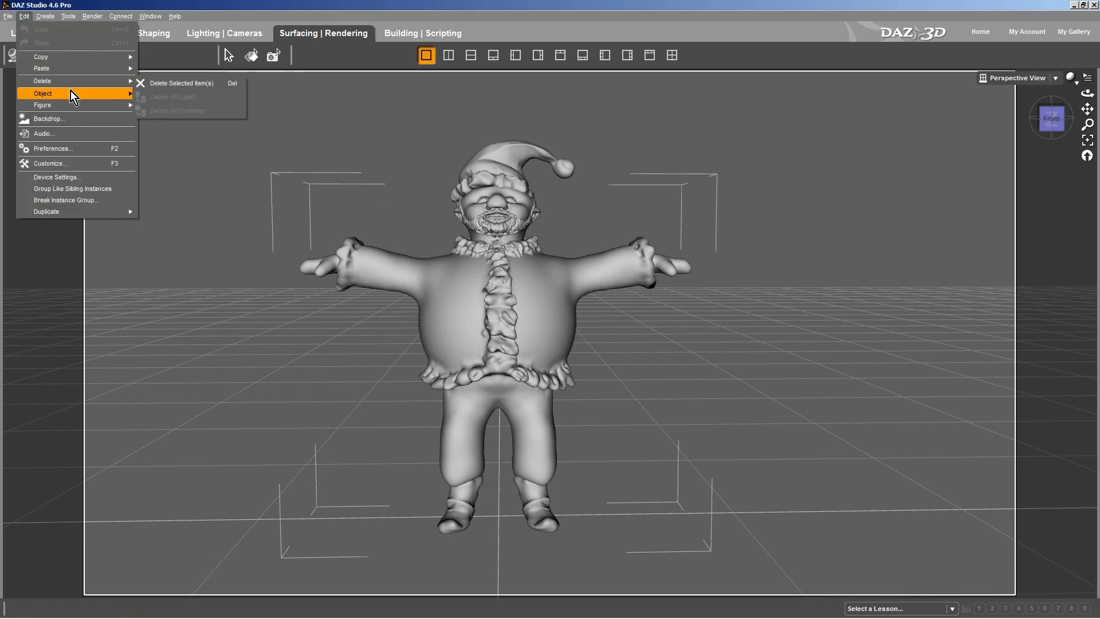
{"action": "mouse_move", "coordinate": [70, 91]}
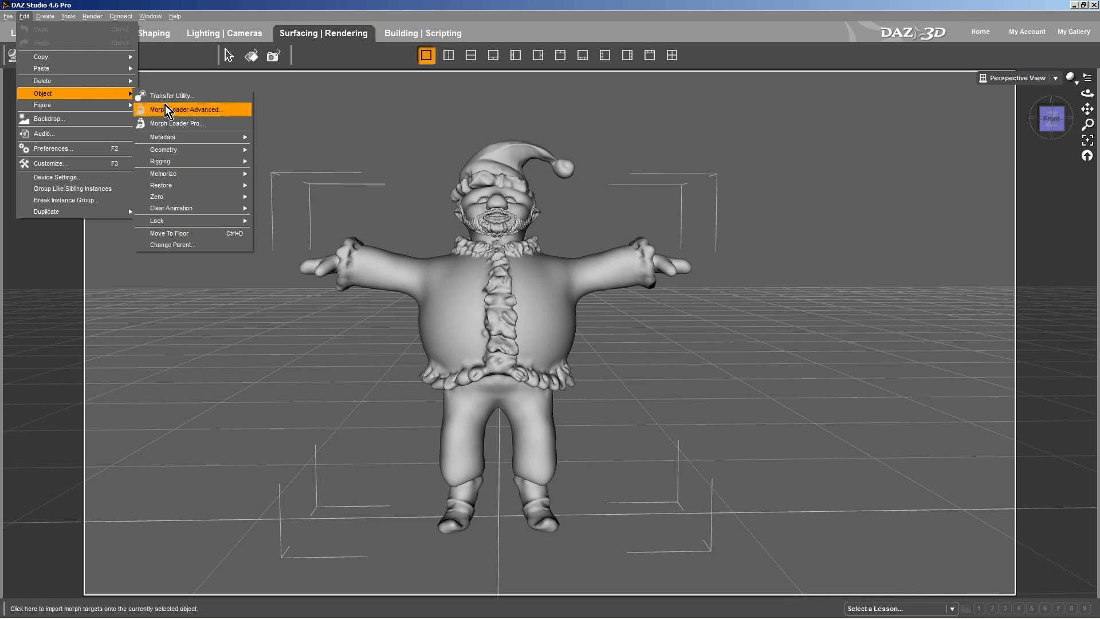
{"action": "mouse_move", "coordinate": [215, 165]}
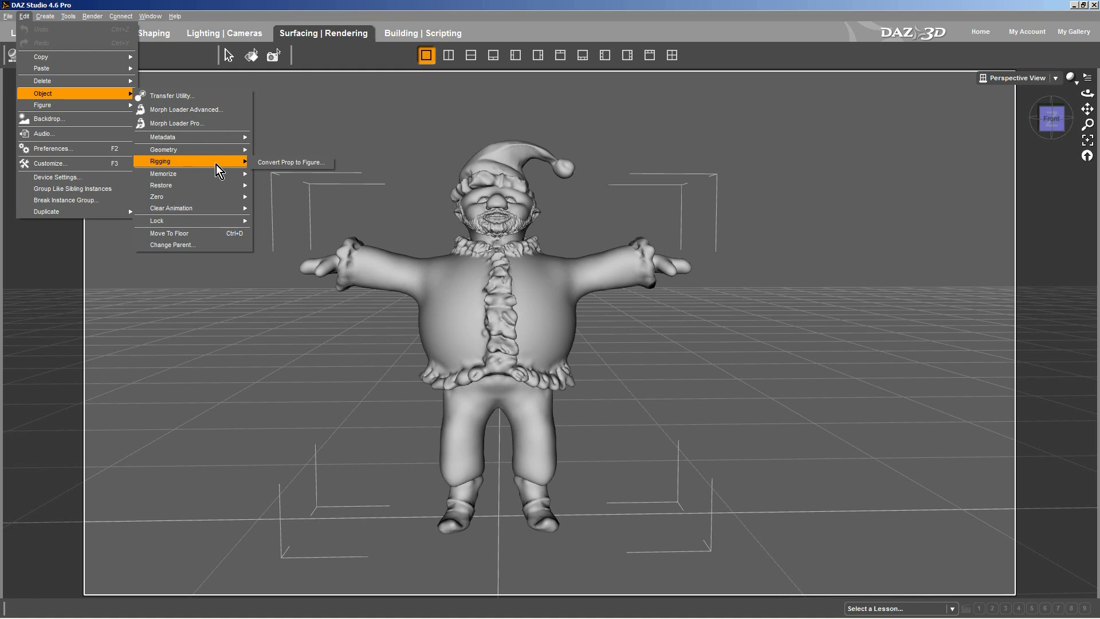
{"action": "left_click", "coordinate": [275, 165]}
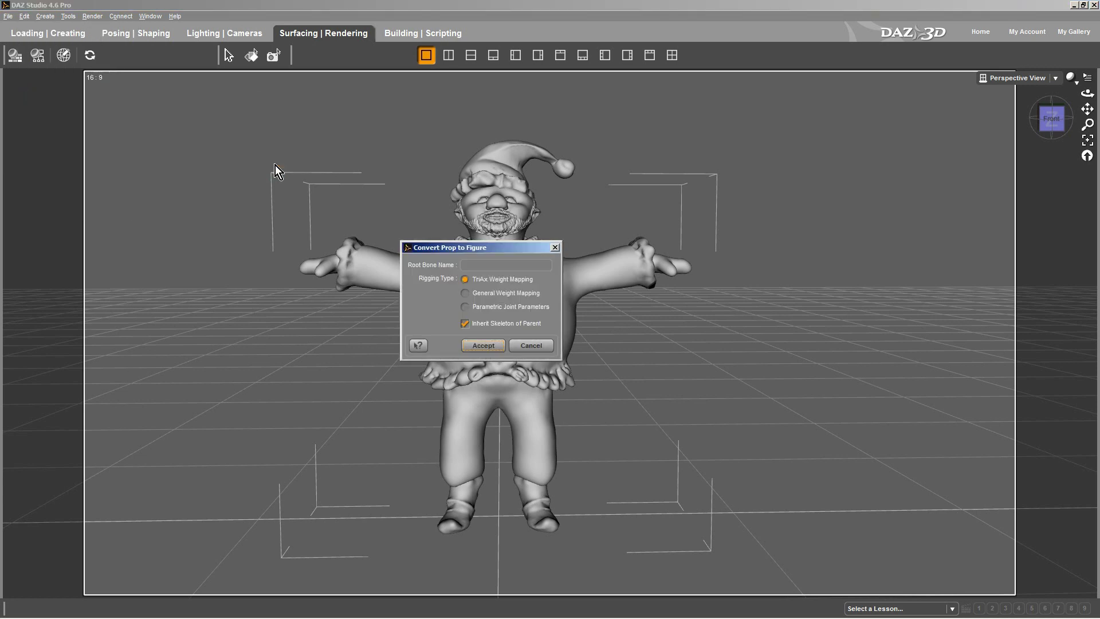
{"action": "left_click", "coordinate": [472, 295]}
{"action": "left_click", "coordinate": [491, 346]}
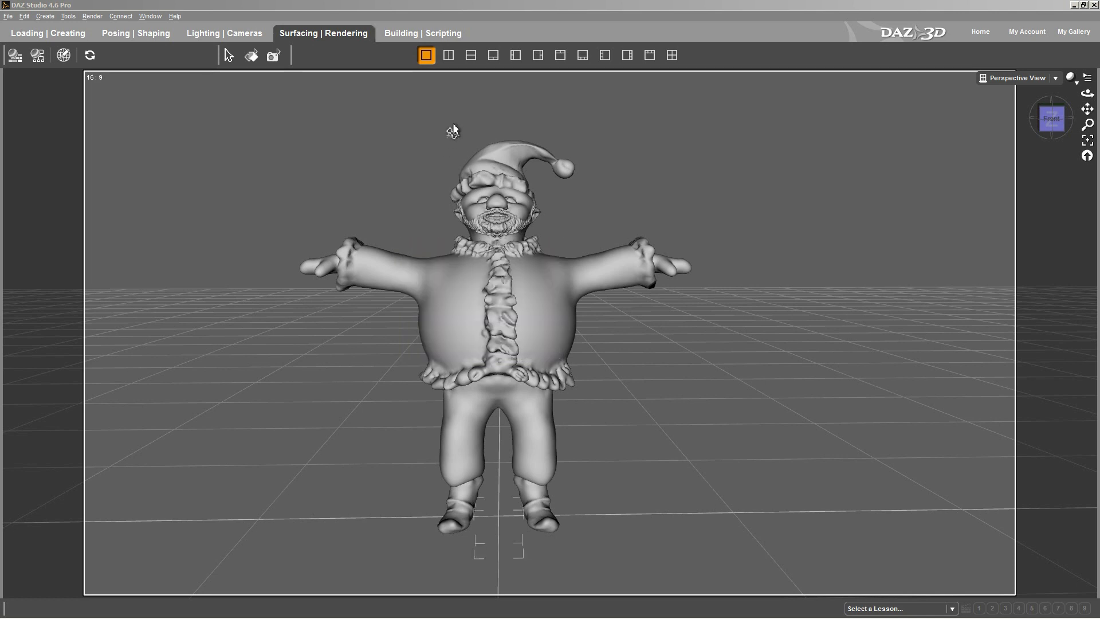
{"action": "left_click", "coordinate": [414, 36]}
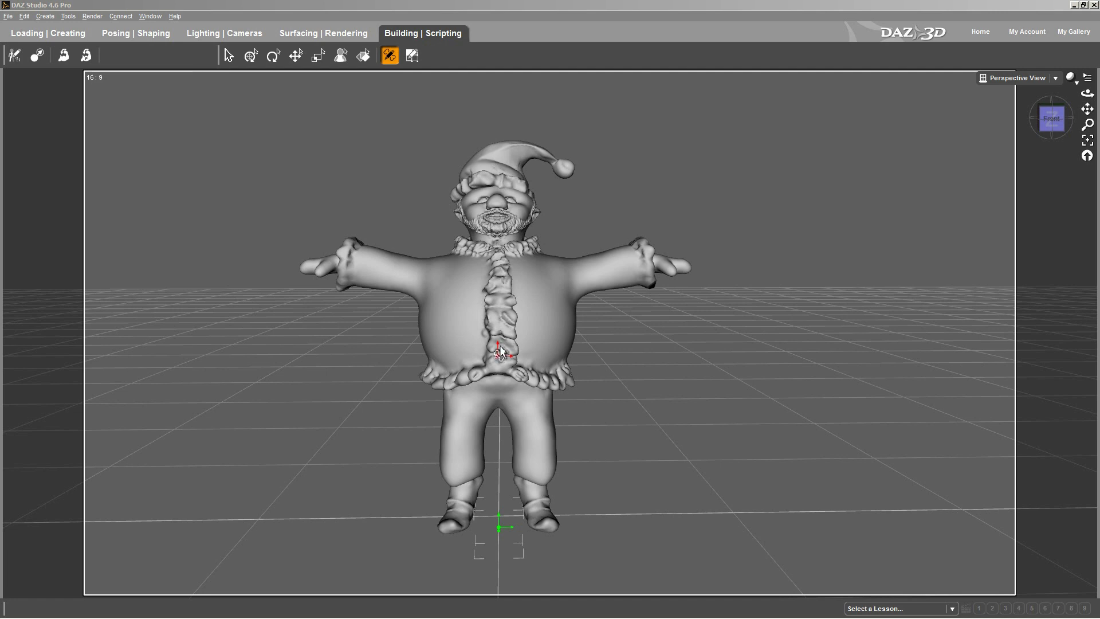
Raise the end points of Figure_comic1 and its hip bone to around the top of the Santa's hat
{"action": "left_click_drag", "start_coordinate": [500, 345], "coordinate": [526, 119]}
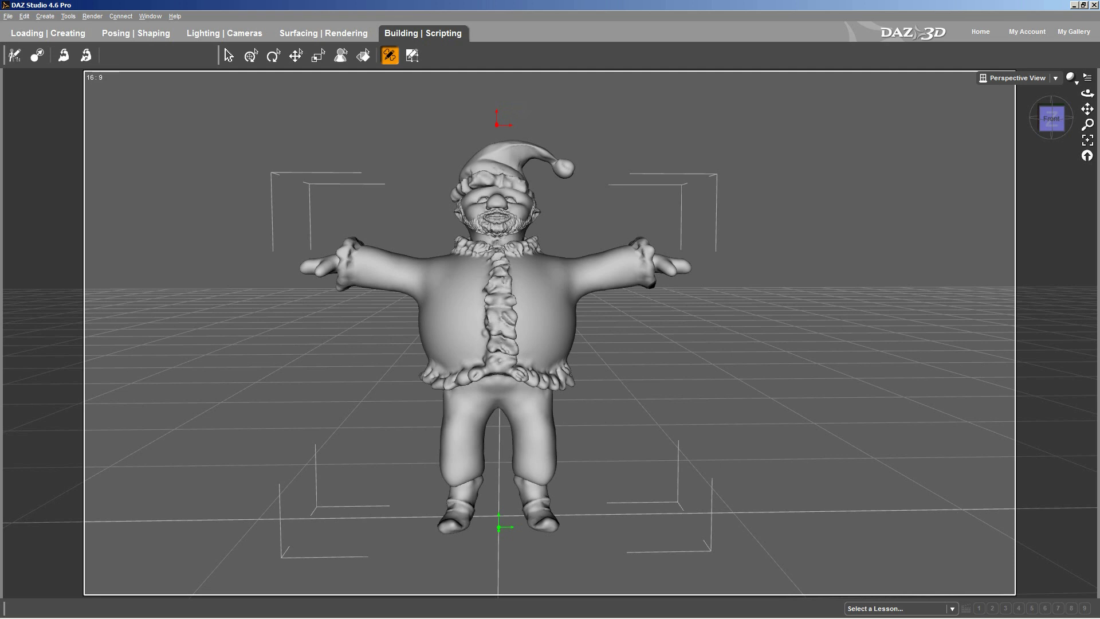
{"action": "left_click_drag", "start_coordinate": [1099, 26], "coordinate": [920, 63]}
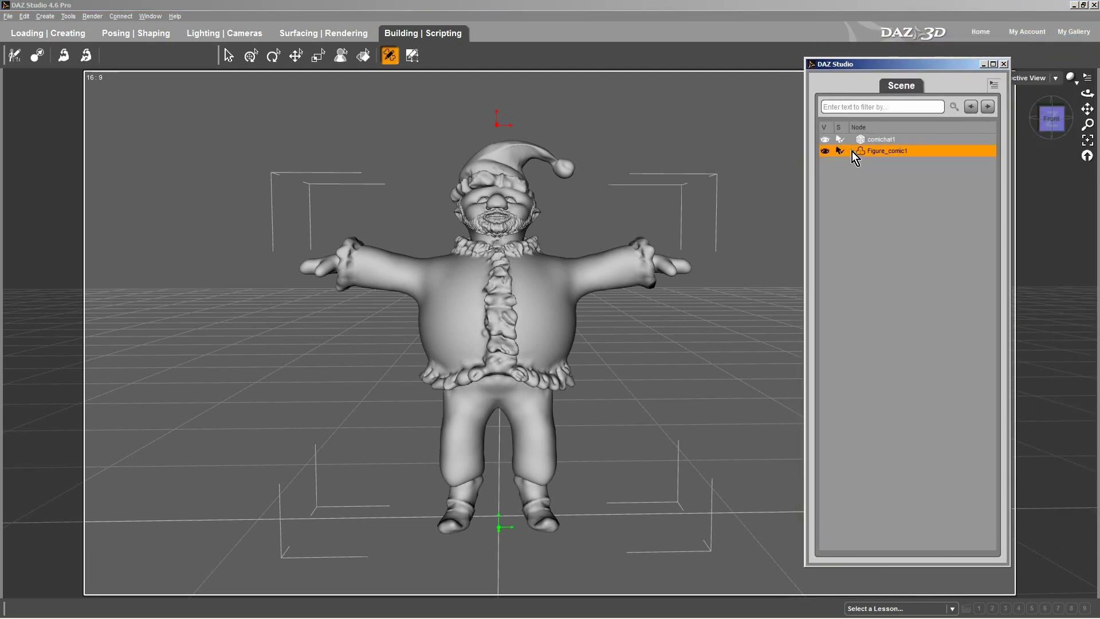
{"action": "left_click", "coordinate": [870, 163]}
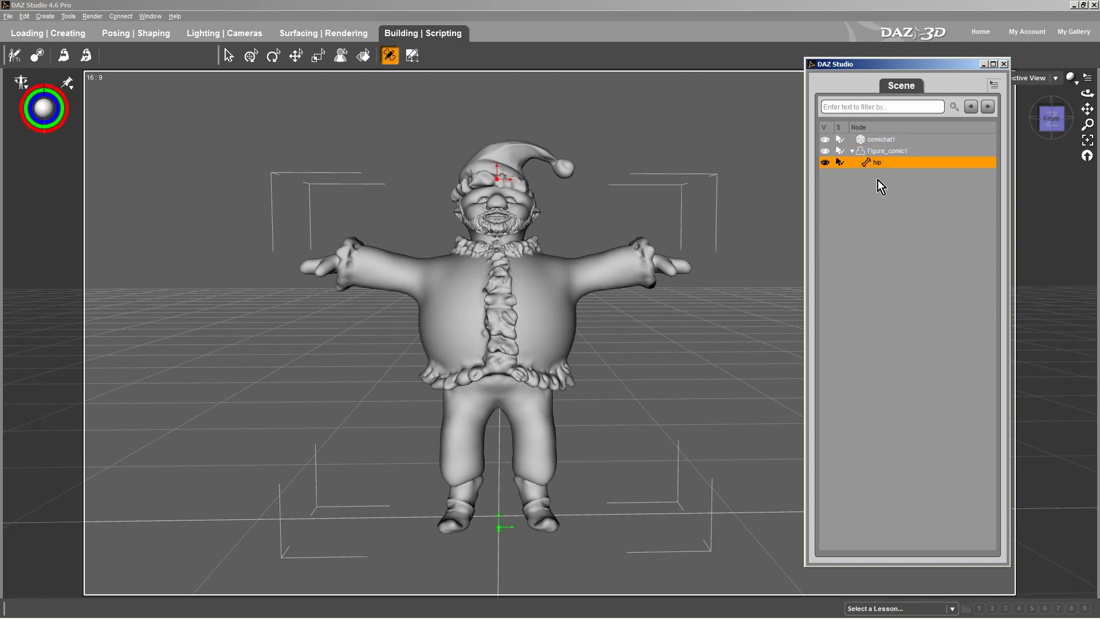
{"action": "left_click", "coordinate": [497, 167]}
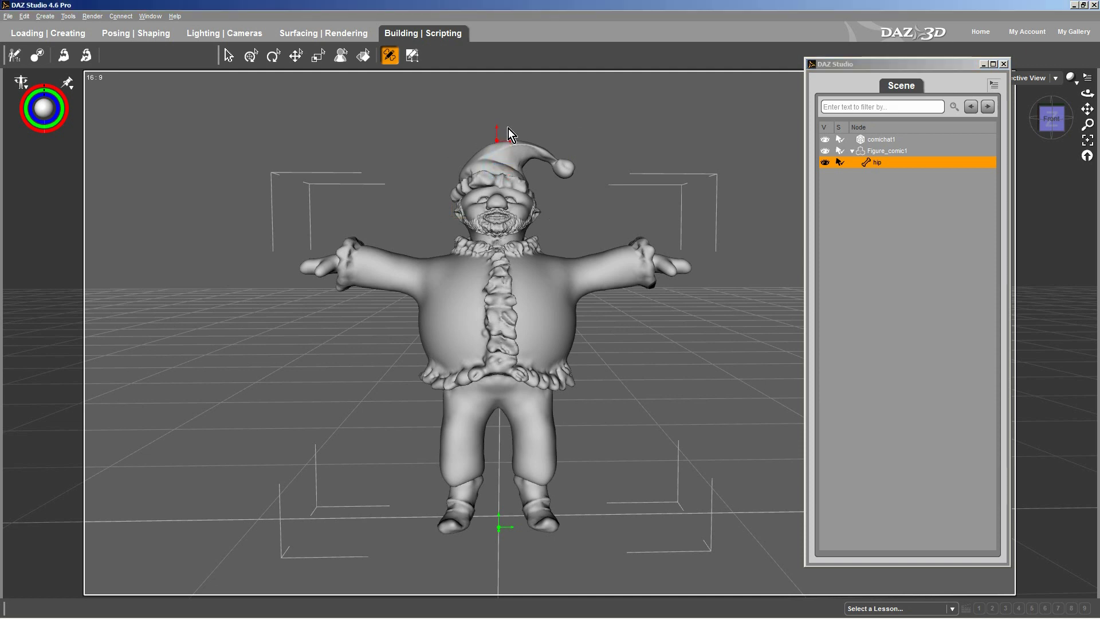
{"action": "left_click", "coordinate": [896, 152]}
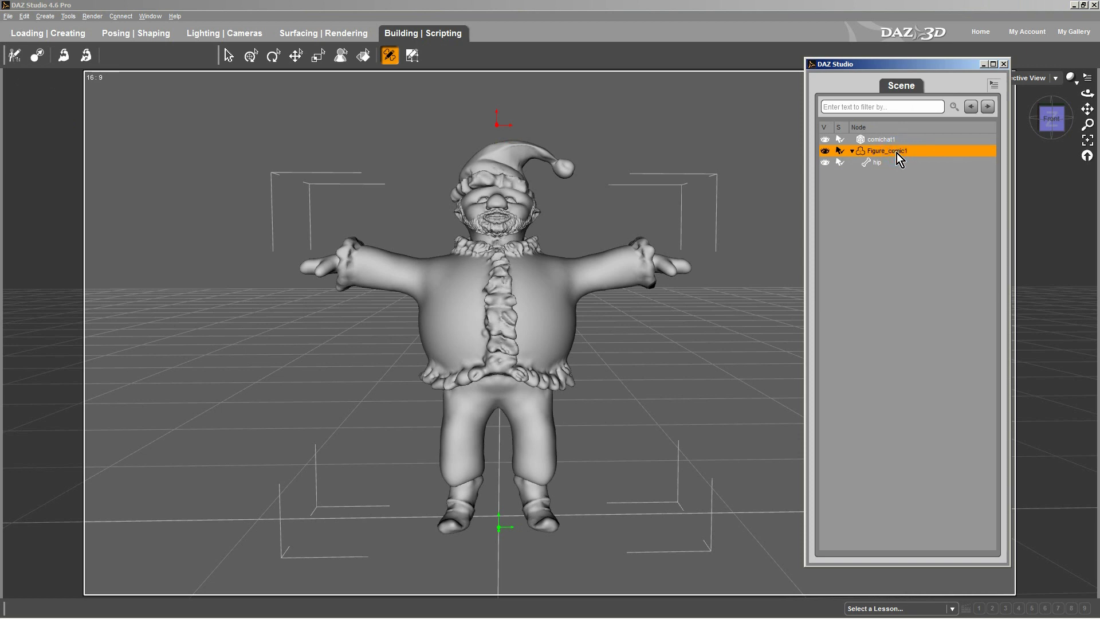
{"action": "left_click", "coordinate": [873, 163]}
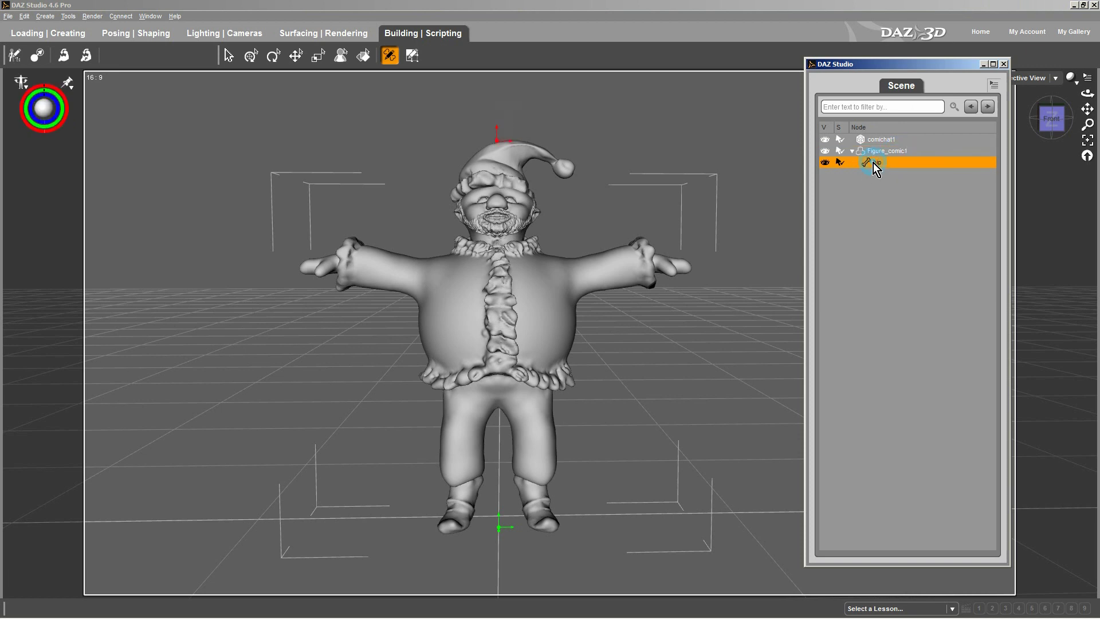
Create a child bone of the hip with name and label chest and rotation order YXZ
{"action": "left_click_drag", "start_coordinate": [925, 66], "coordinate": [993, 57]}
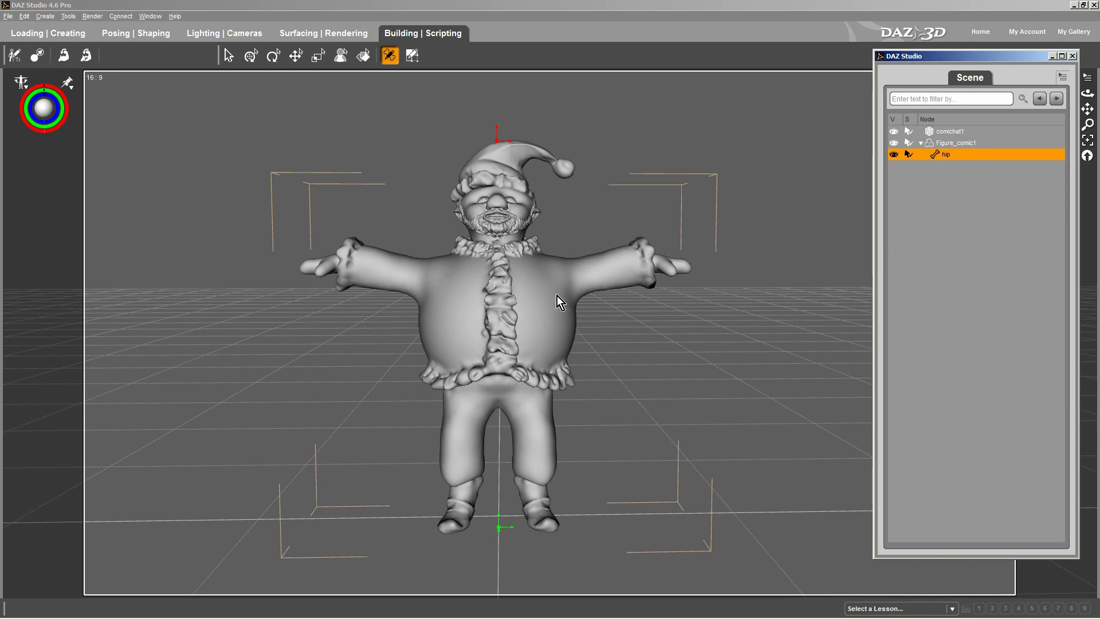
{"action": "right_click", "coordinate": [497, 214]}
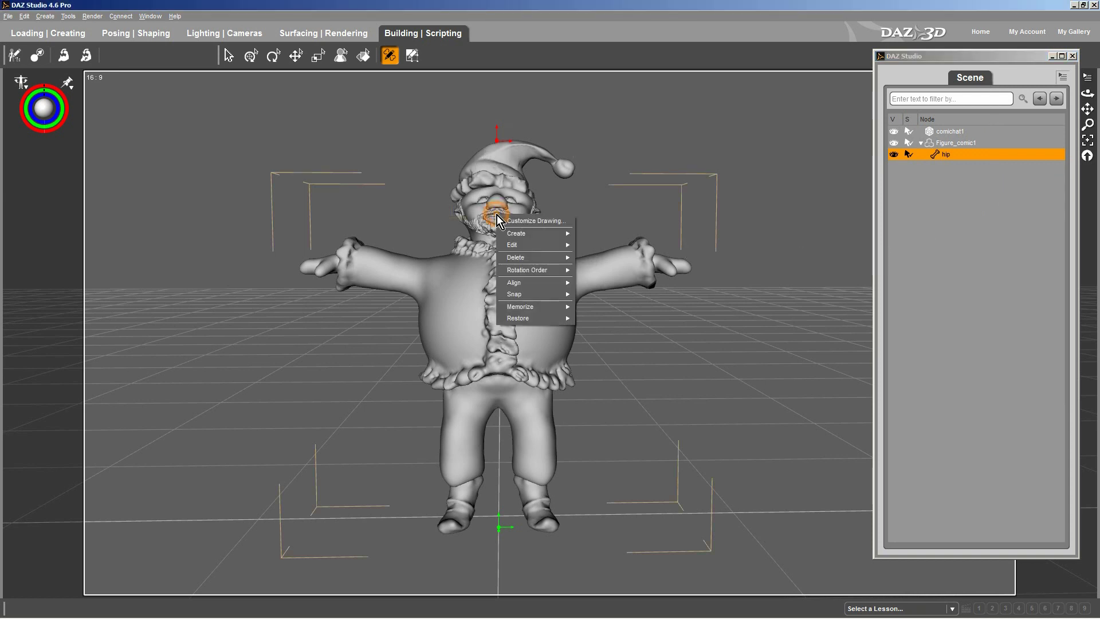
{"action": "mouse_move", "coordinate": [511, 235]}
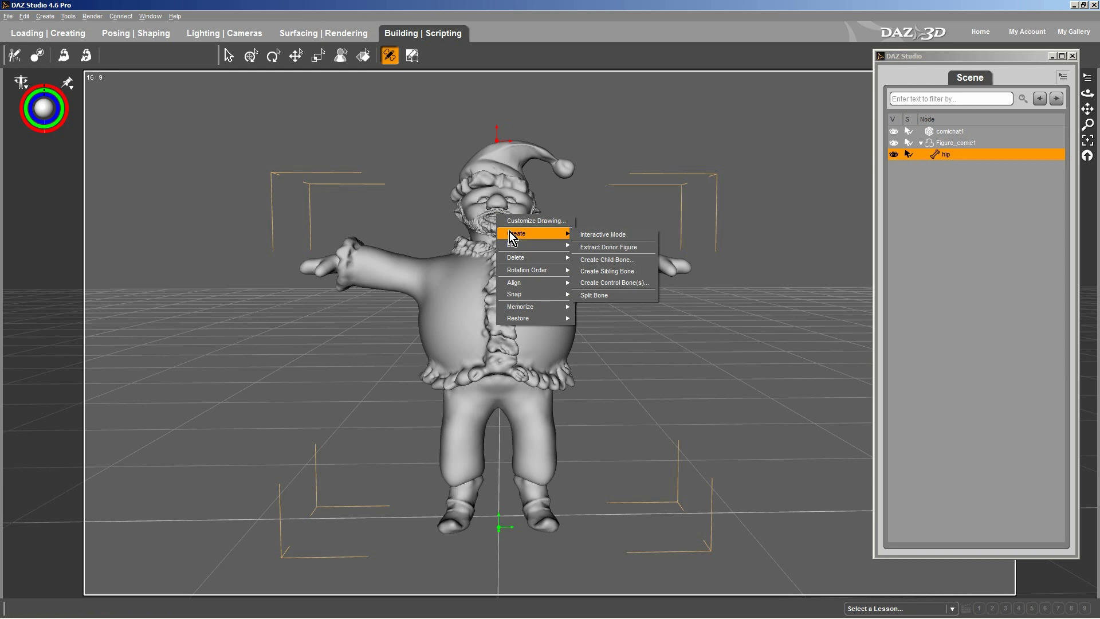
{"action": "left_click", "coordinate": [610, 260]}
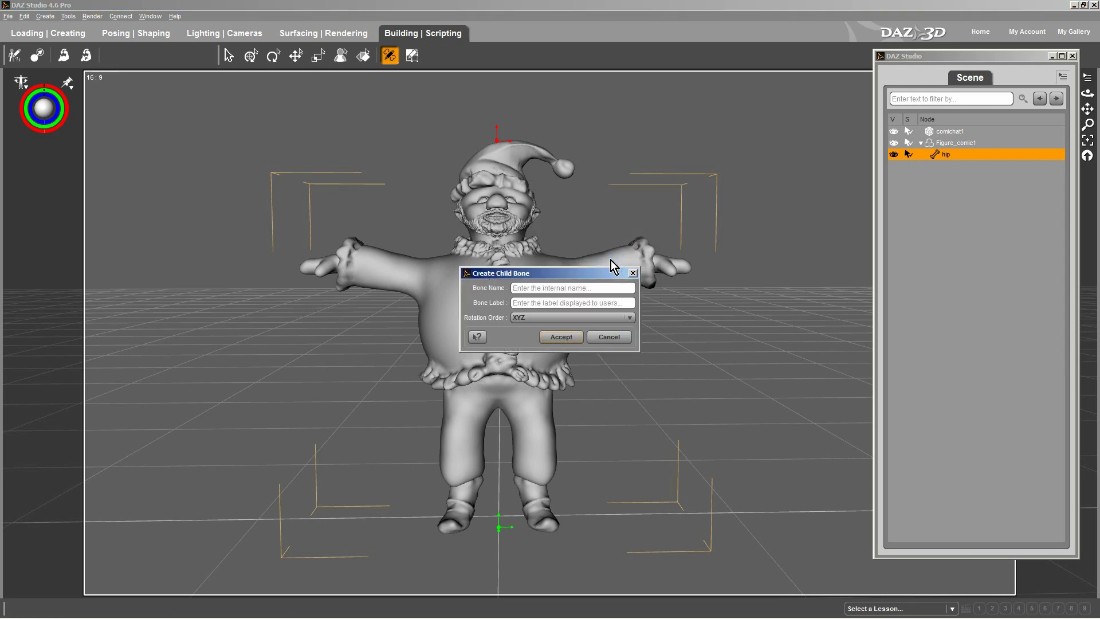
{"action": "left_click", "coordinate": [558, 288]}
{"action": "type", "text": "chest"}
{"action": "key", "text": "Tab"}
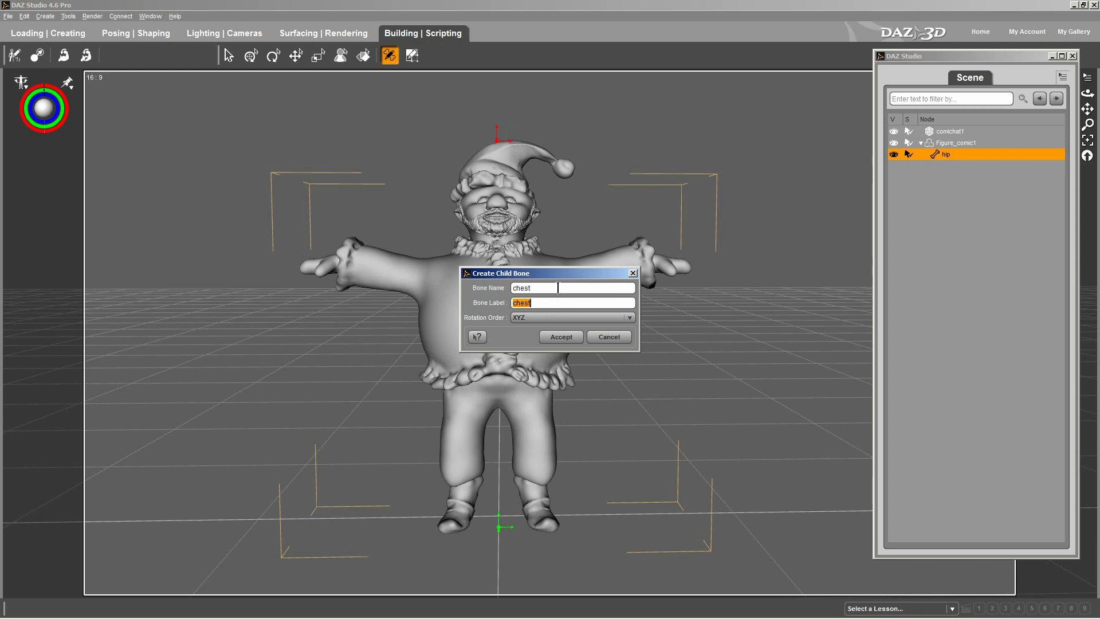
{"action": "left_click", "coordinate": [631, 321]}
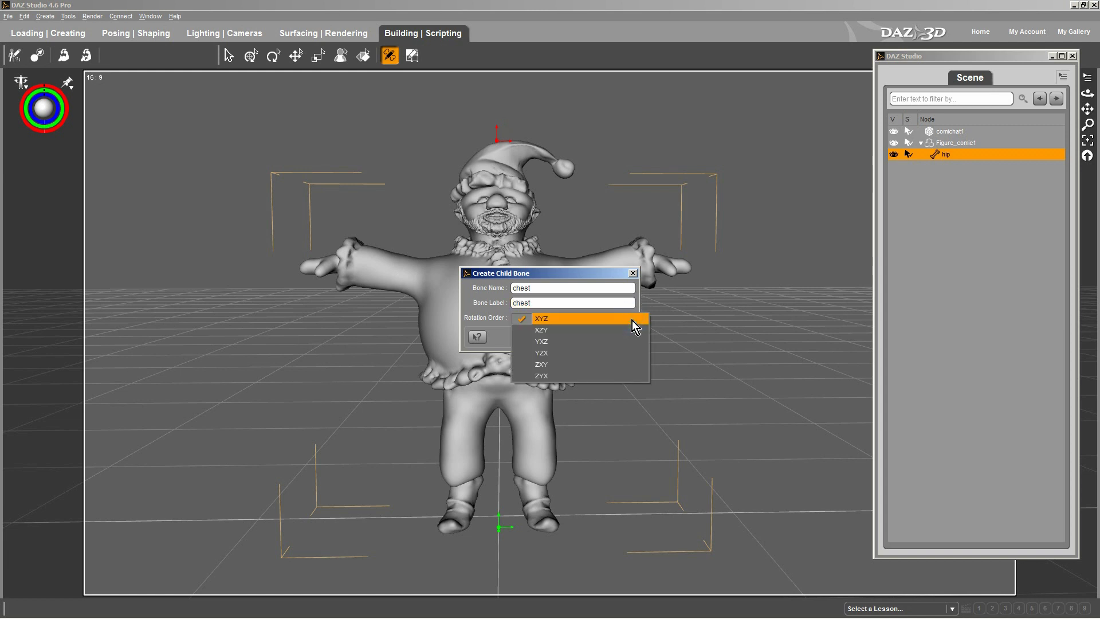
{"action": "left_click", "coordinate": [571, 341]}
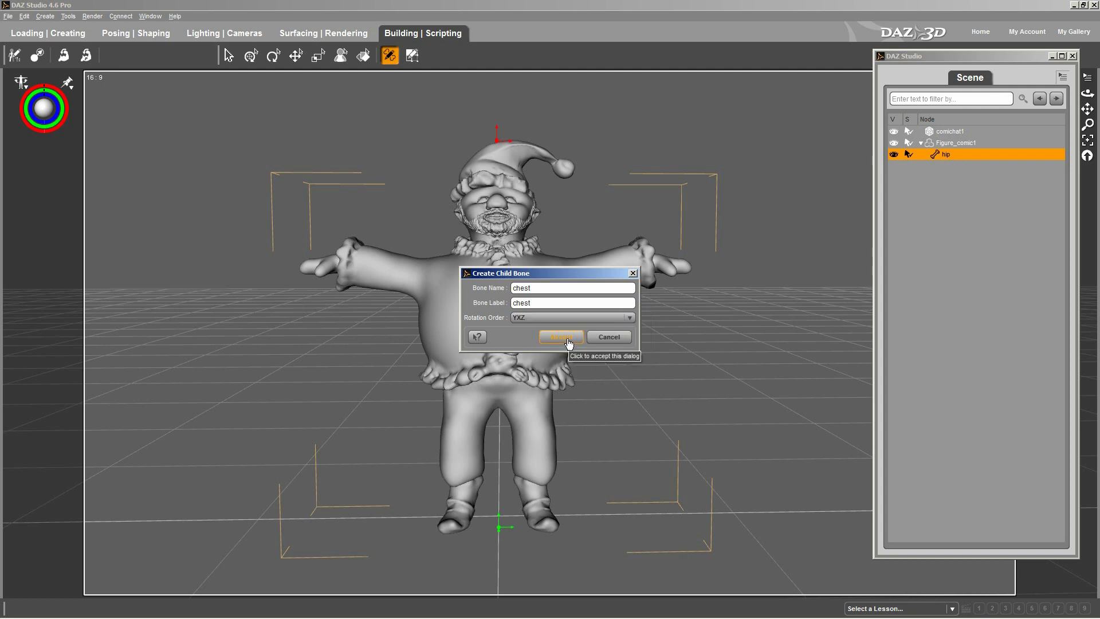
{"action": "left_click", "coordinate": [570, 340]}
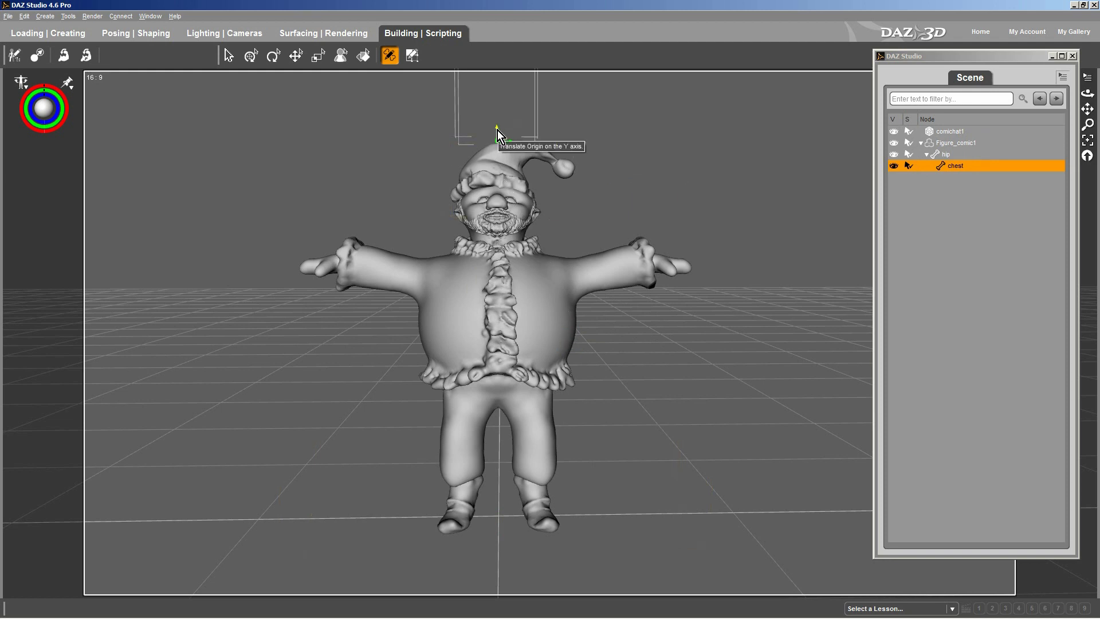
Move the chest bone's origin down to the waist just below the jacket hem and its end point to just above the hat
{"action": "left_click_drag", "start_coordinate": [497, 130], "coordinate": [512, 380]}
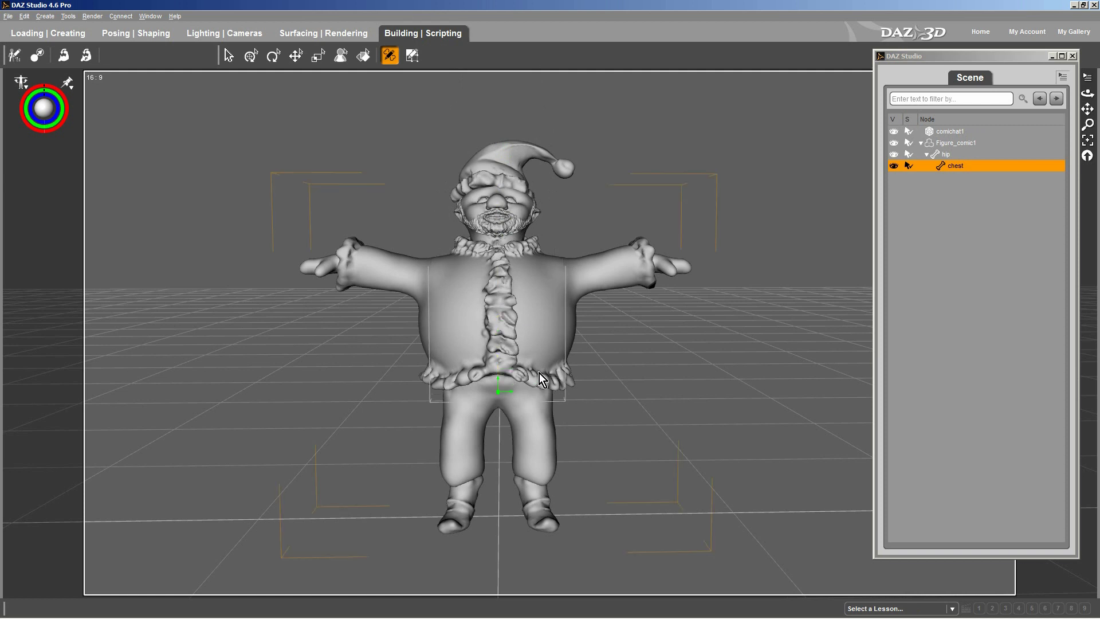
{"action": "scroll", "coordinate": [651, 328], "scroll_direction": "down", "scroll_amount": 2}
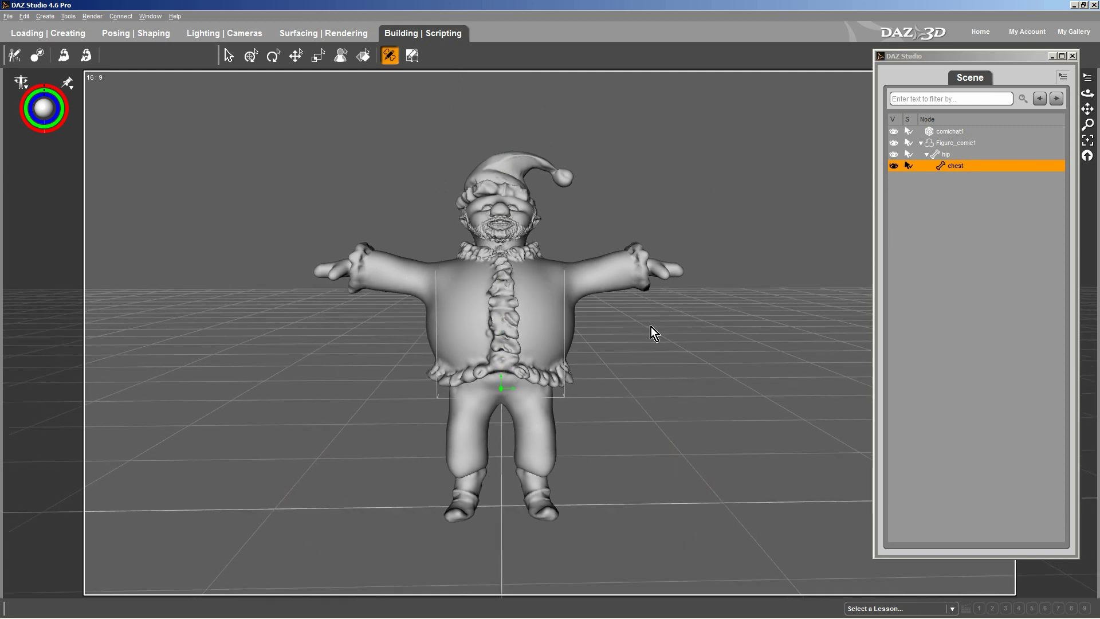
{"action": "scroll", "coordinate": [651, 327], "scroll_direction": "down", "scroll_amount": 5}
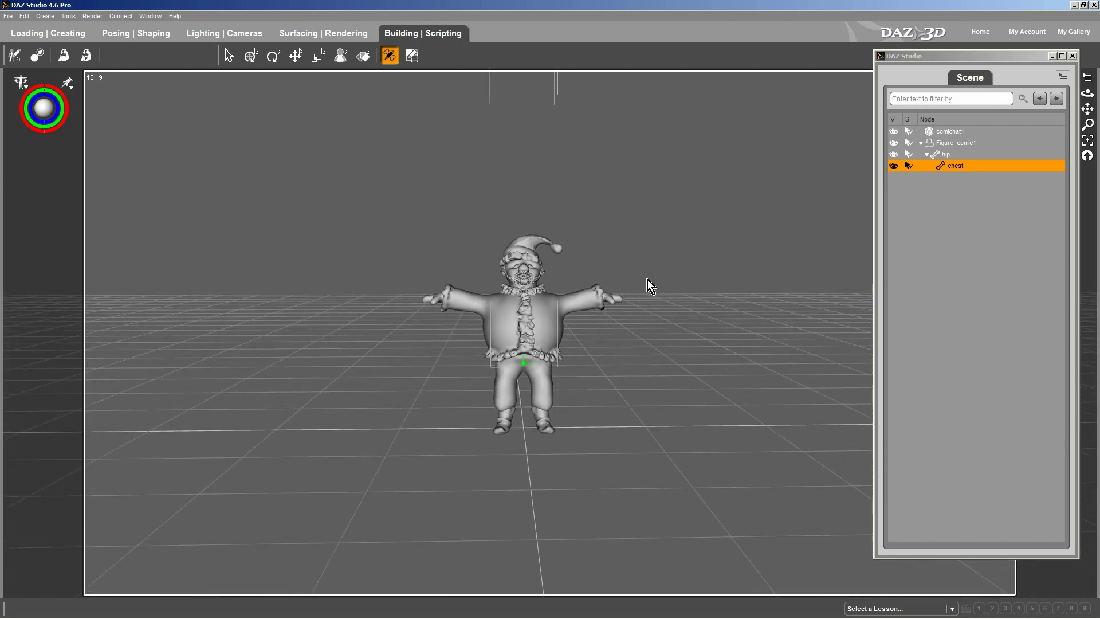
{"action": "scroll", "coordinate": [645, 275], "scroll_direction": "down", "scroll_amount": 3}
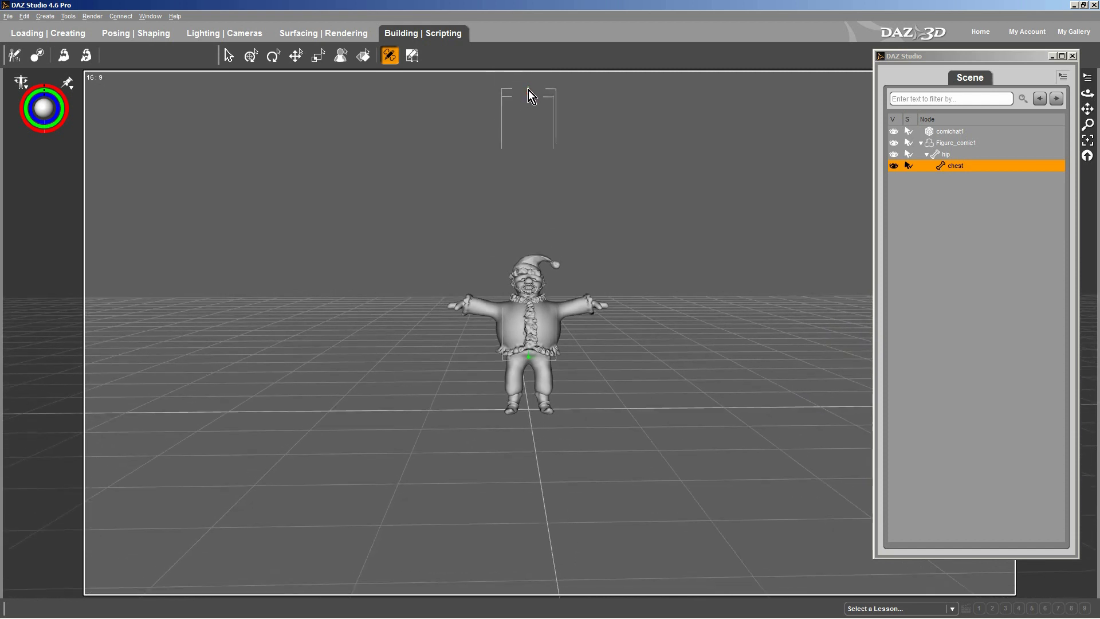
{"action": "left_click_drag", "start_coordinate": [527, 95], "coordinate": [534, 175]}
{"action": "left_click_drag", "start_coordinate": [536, 242], "coordinate": [536, 245]}
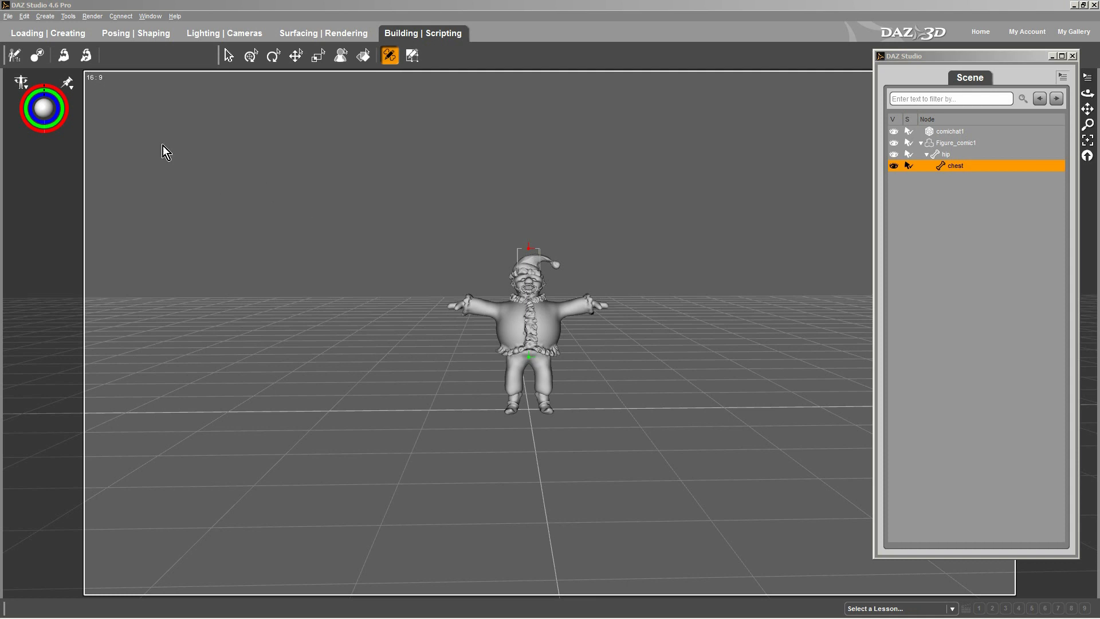
Activate the Node Weight Map Brush and select the General Map as the chest bone's weight map
{"action": "left_click", "coordinate": [64, 17]}
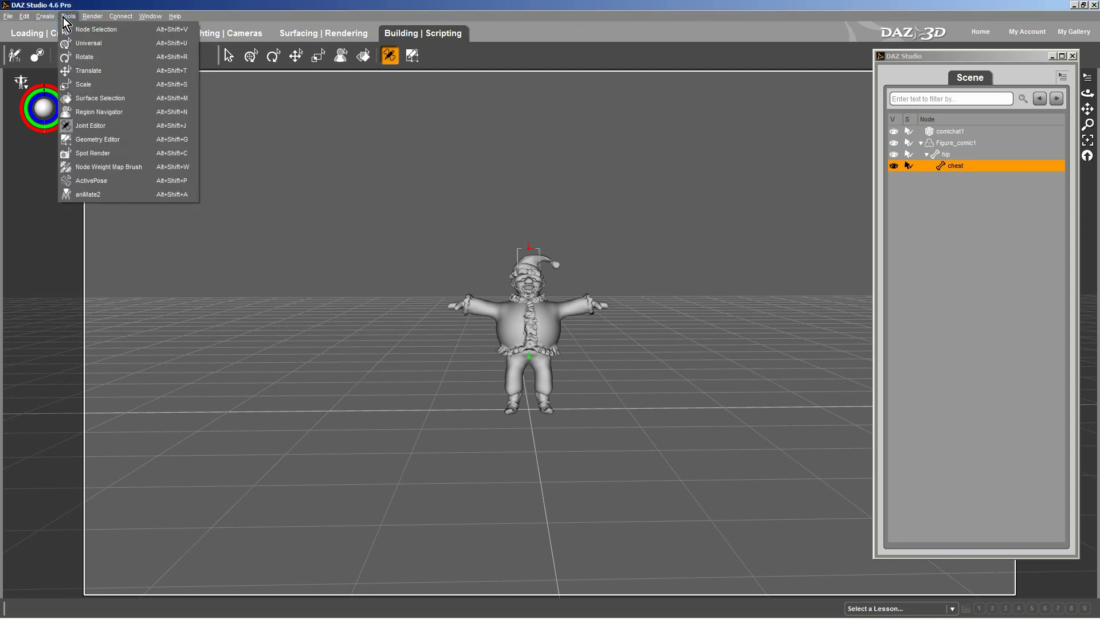
{"action": "left_click", "coordinate": [112, 172]}
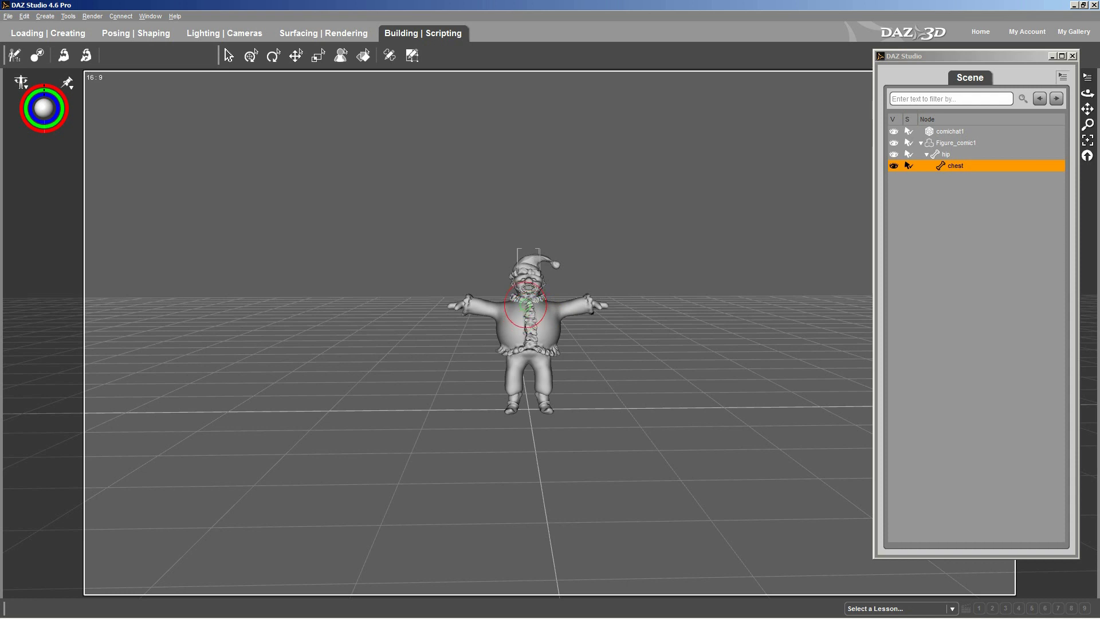
{"action": "right_click", "coordinate": [526, 306]}
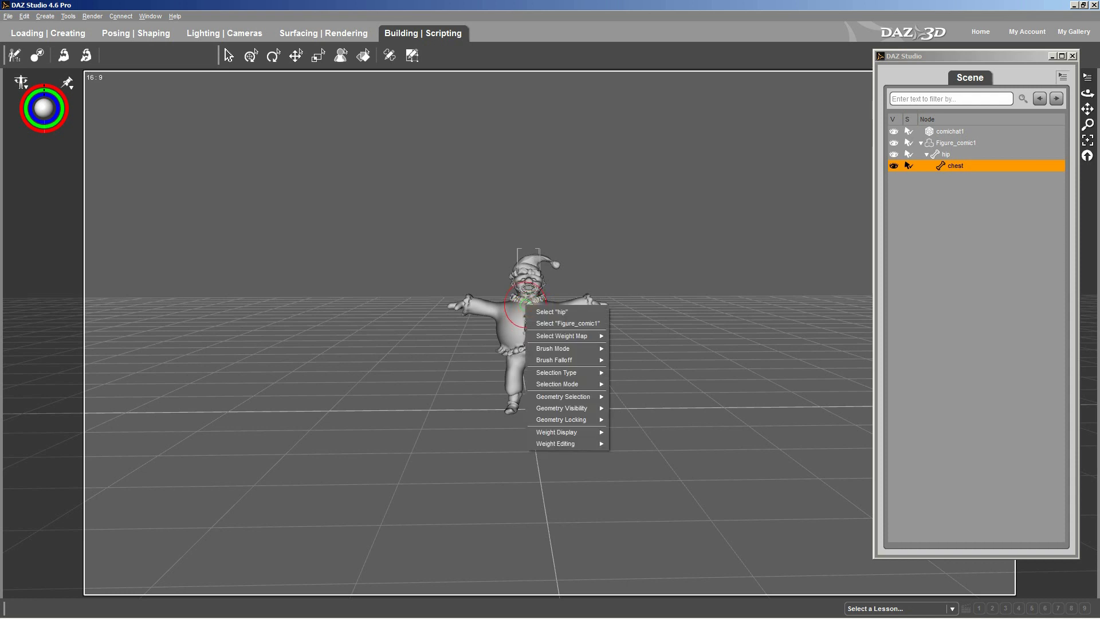
{"action": "mouse_move", "coordinate": [561, 335]}
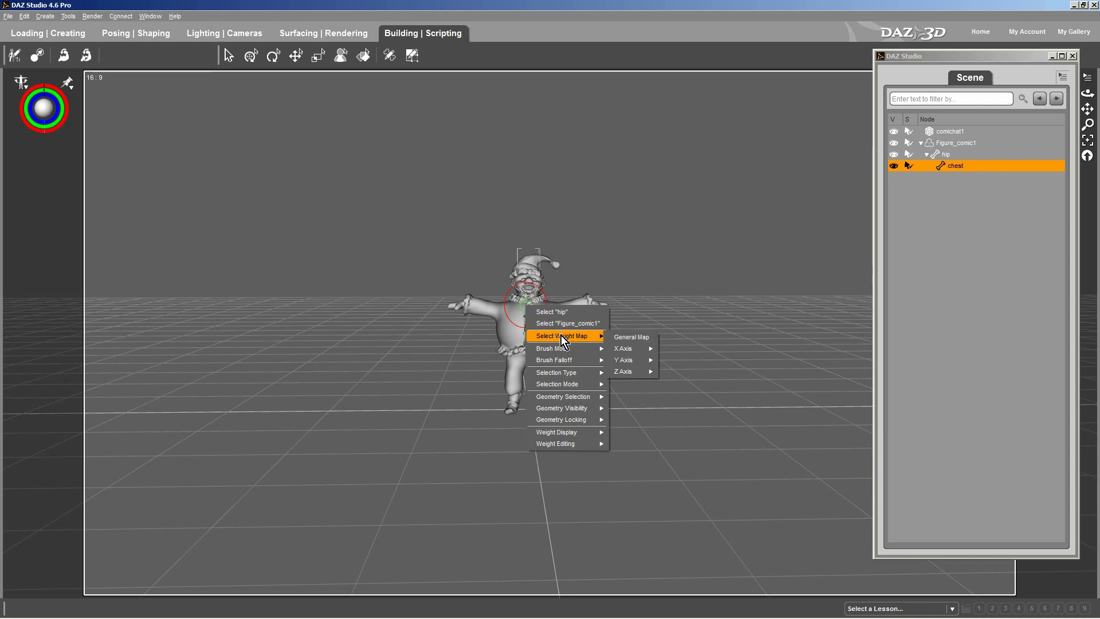
{"action": "left_click", "coordinate": [626, 336]}
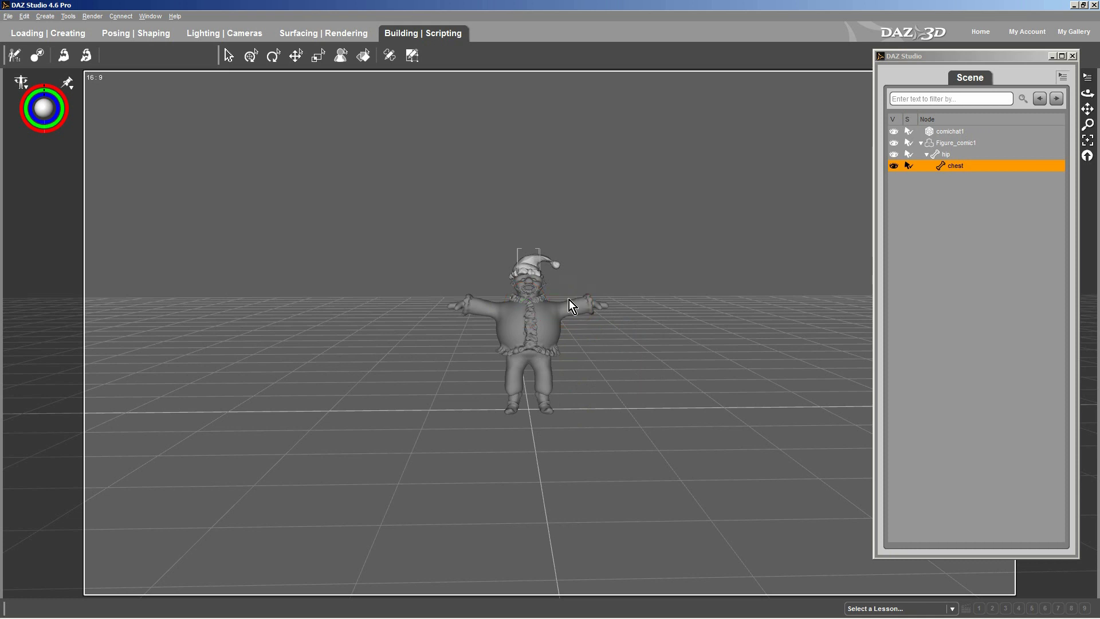
Try painting chest bone weights on the upper jacket with small and large inner brush sizes, undoing the strokes
{"action": "scroll", "coordinate": [569, 299], "scroll_direction": "up", "scroll_amount": 1}
{"action": "scroll", "coordinate": [571, 282], "scroll_direction": "up", "scroll_amount": 5}
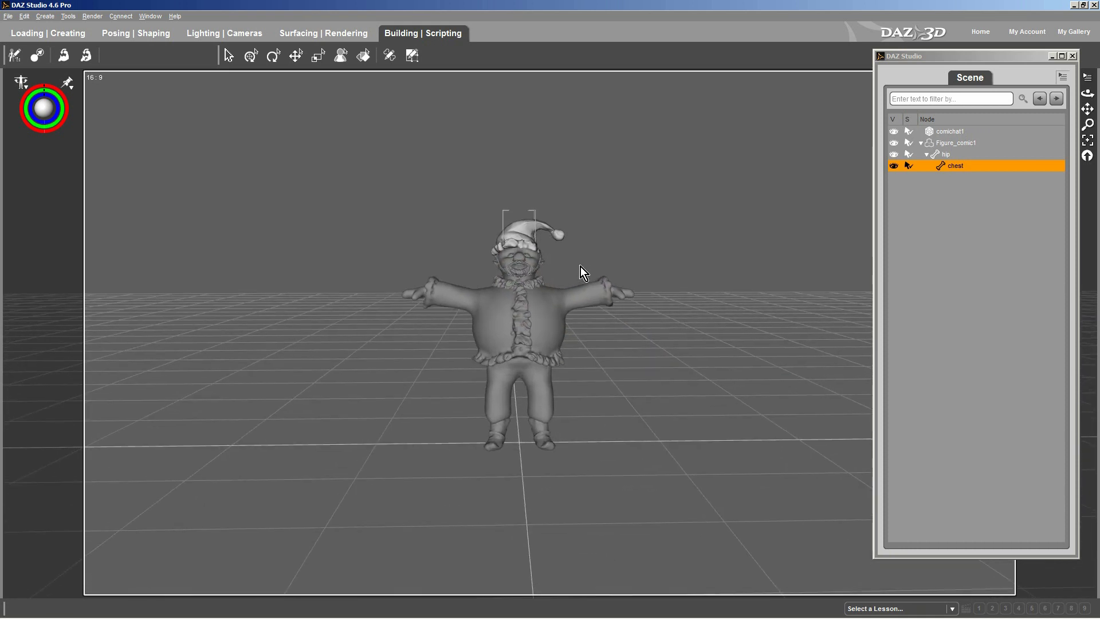
{"action": "scroll", "coordinate": [581, 260], "scroll_direction": "up", "scroll_amount": 4}
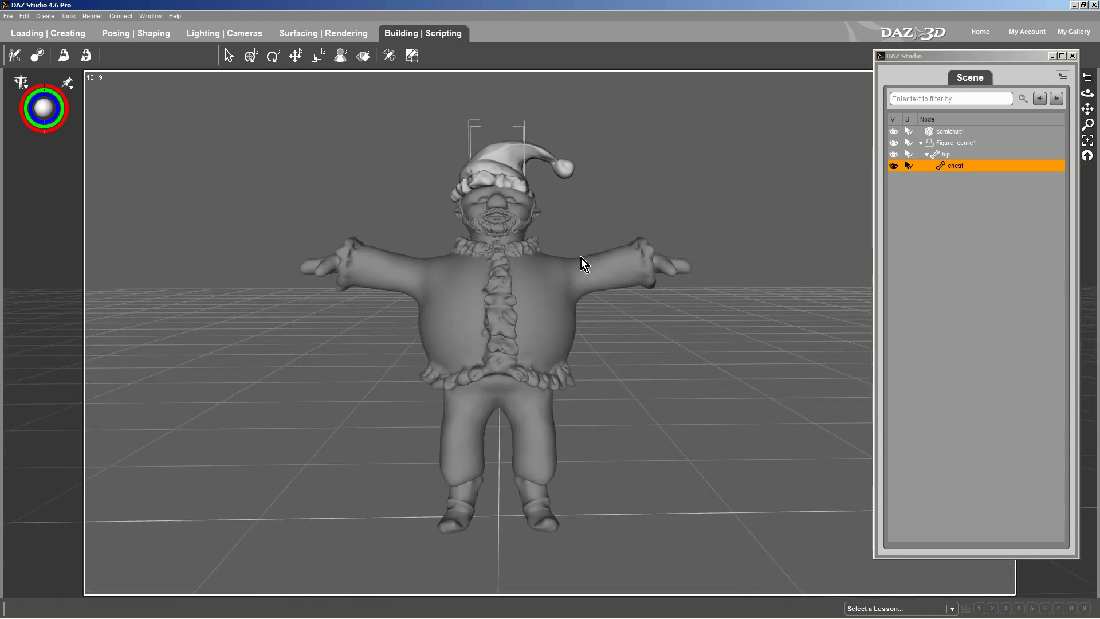
{"action": "middle_click_drag", "start_coordinate": [551, 308], "coordinate": [550, 358]}
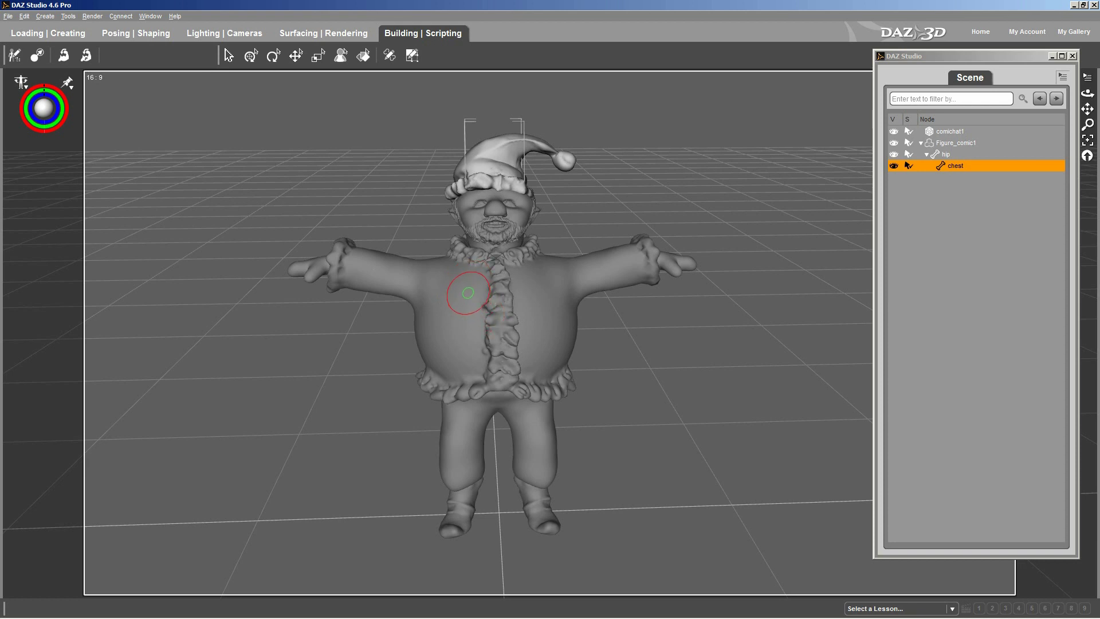
{"action": "left_click_drag", "start_coordinate": [466, 292], "coordinate": [465, 292]}
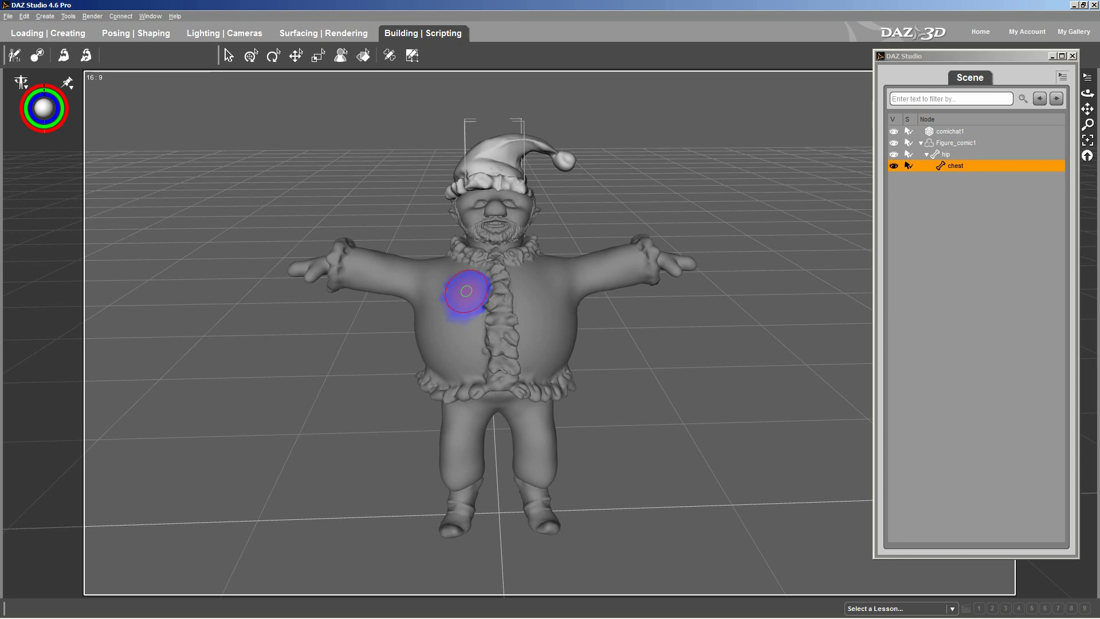
{"action": "key", "text": "ctrl+z"}
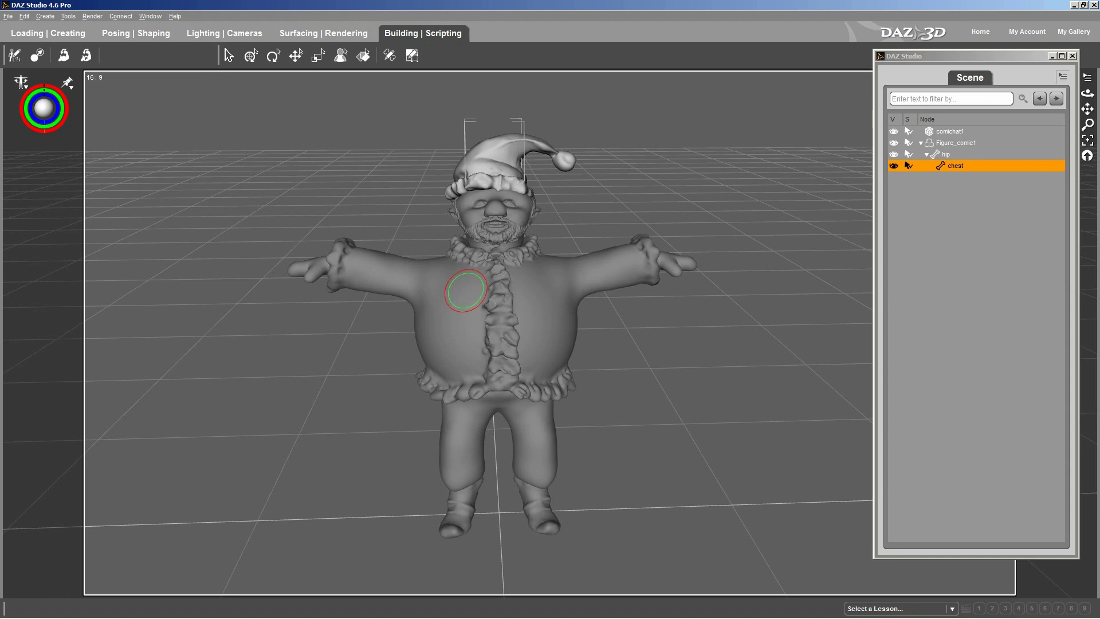
{"action": "left_click_drag", "start_coordinate": [449, 291], "coordinate": [461, 298]}
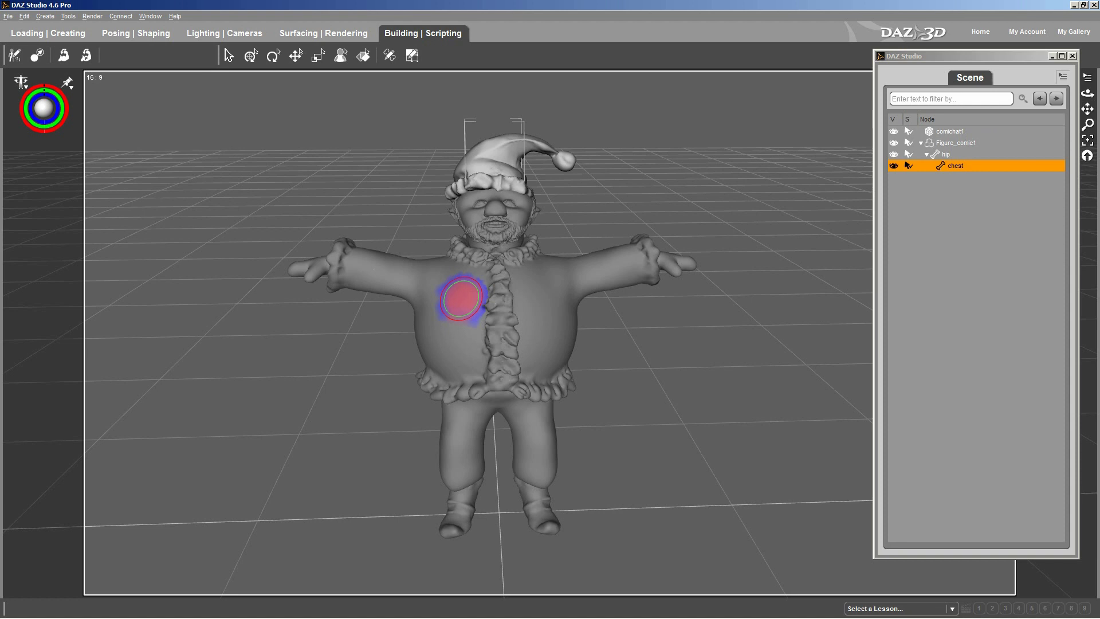
{"action": "key", "text": "ctrl+z"}
{"action": "key", "text": "ctrl+z"}
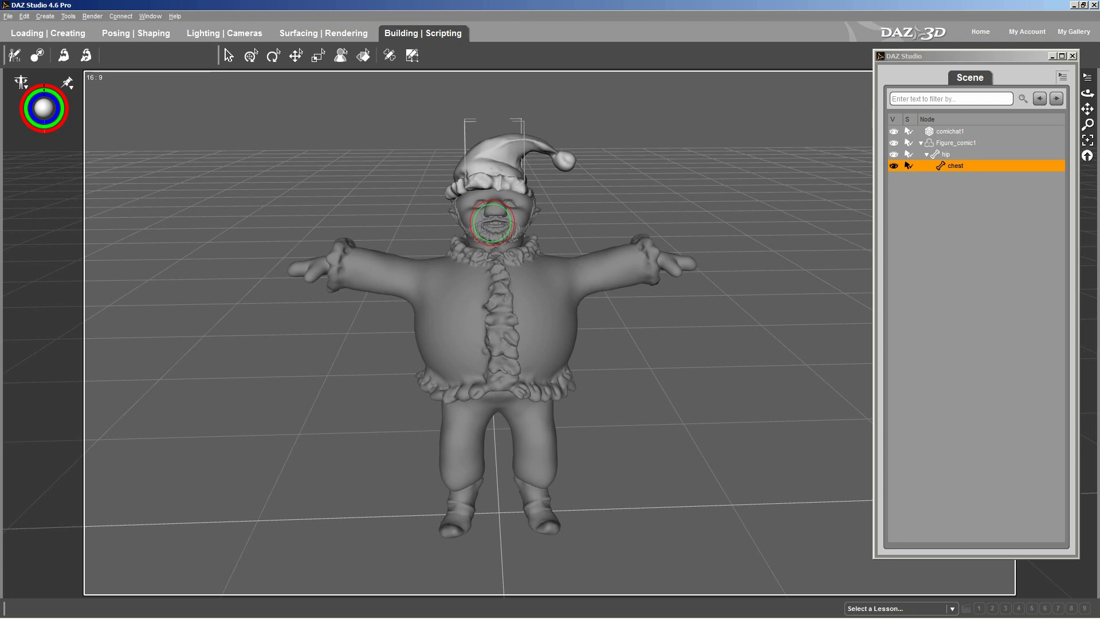
Switch the weight map brush to Directional Gradient mode and snap the gradient to the chest node
{"action": "right_click", "coordinate": [492, 224]}
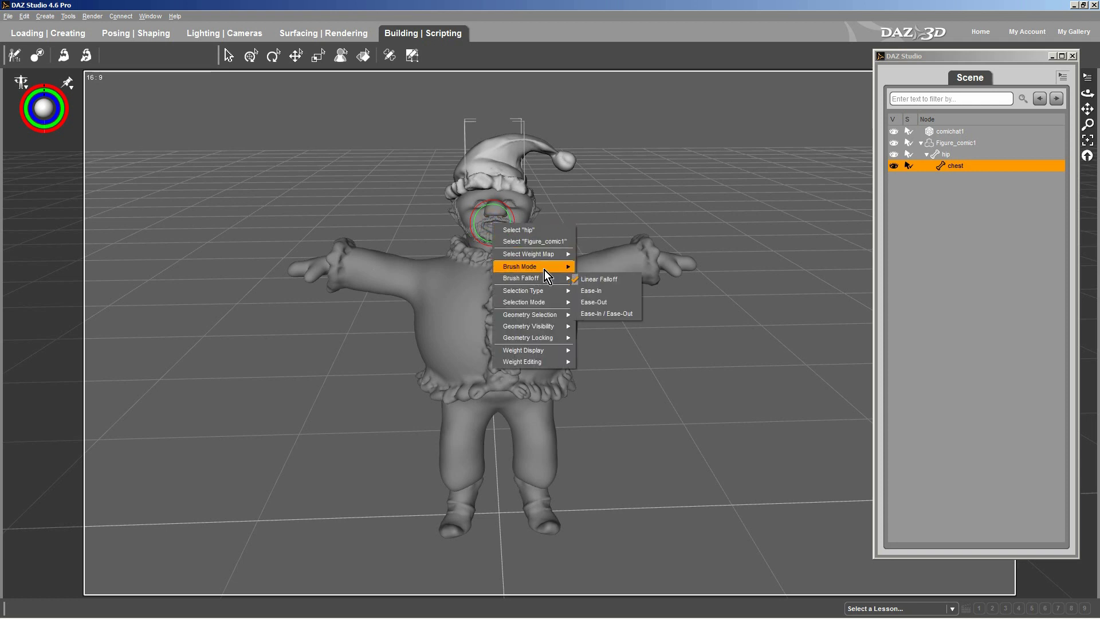
{"action": "mouse_move", "coordinate": [548, 270]}
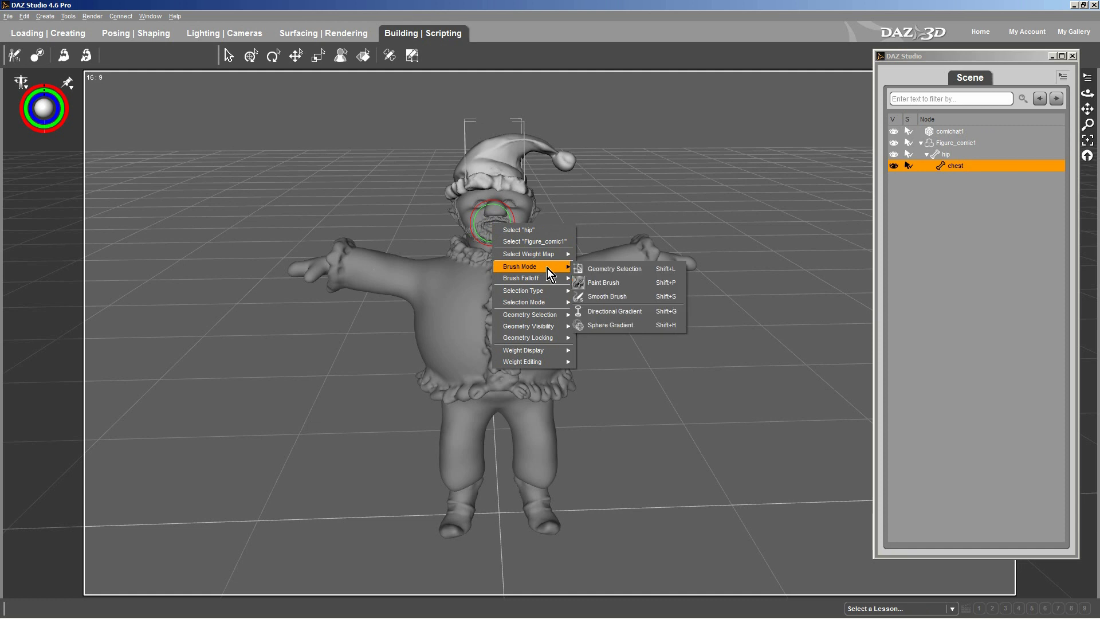
{"action": "left_click", "coordinate": [617, 315]}
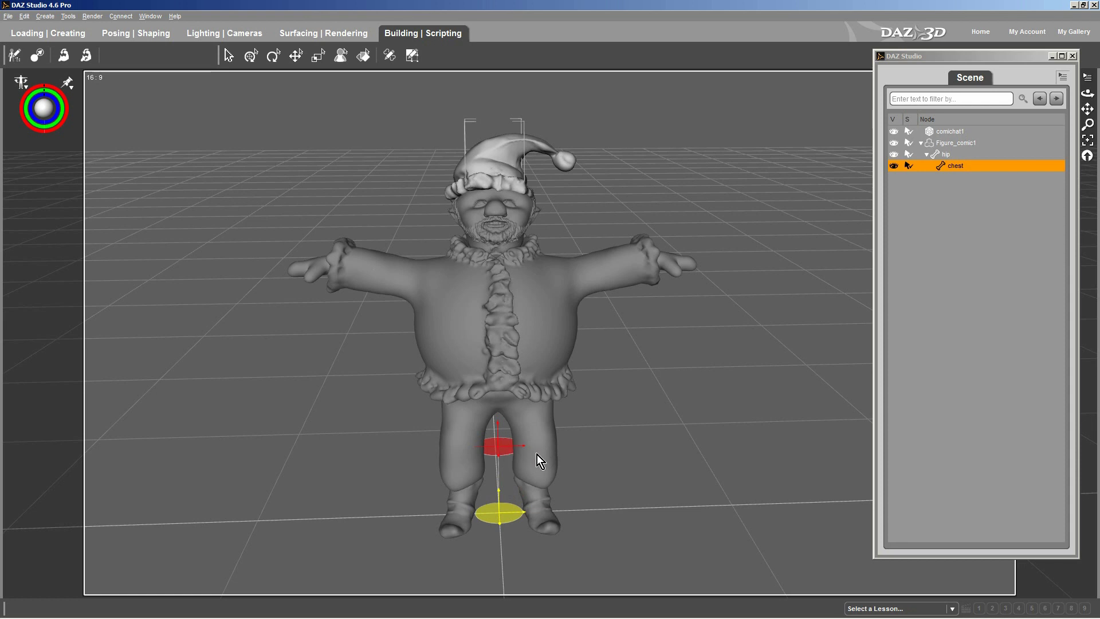
{"action": "right_click", "coordinate": [502, 449]}
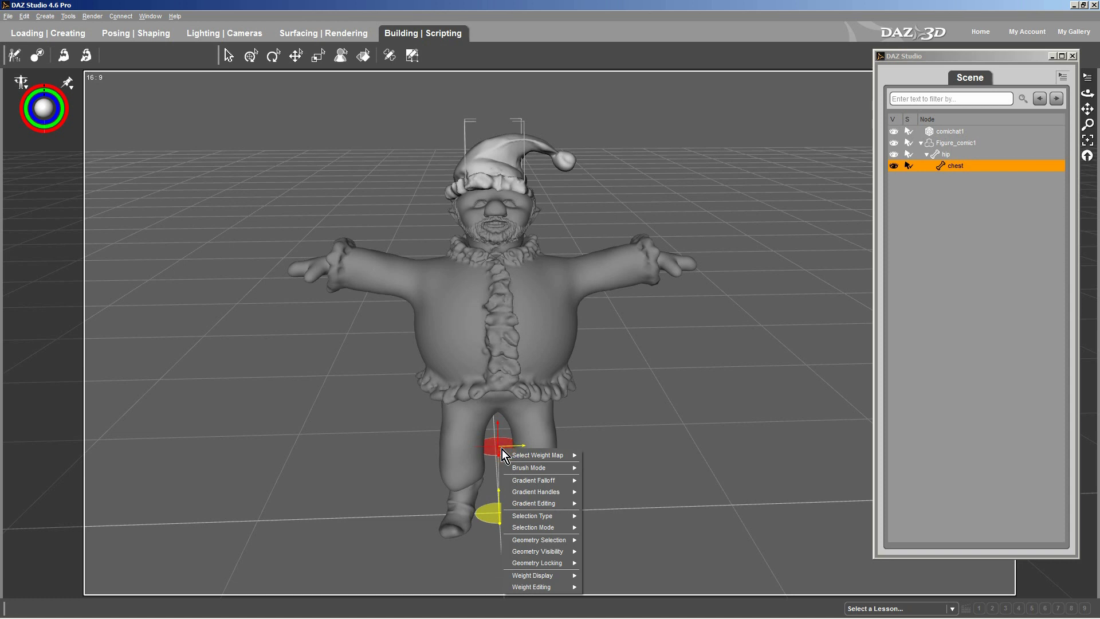
{"action": "mouse_move", "coordinate": [510, 452]}
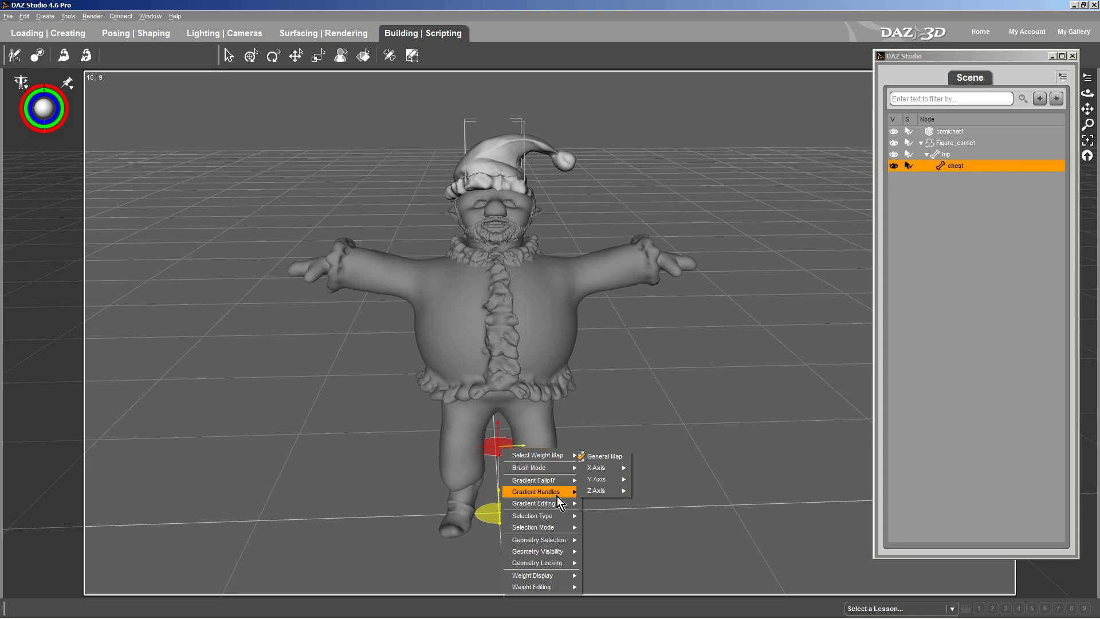
{"action": "mouse_move", "coordinate": [559, 503]}
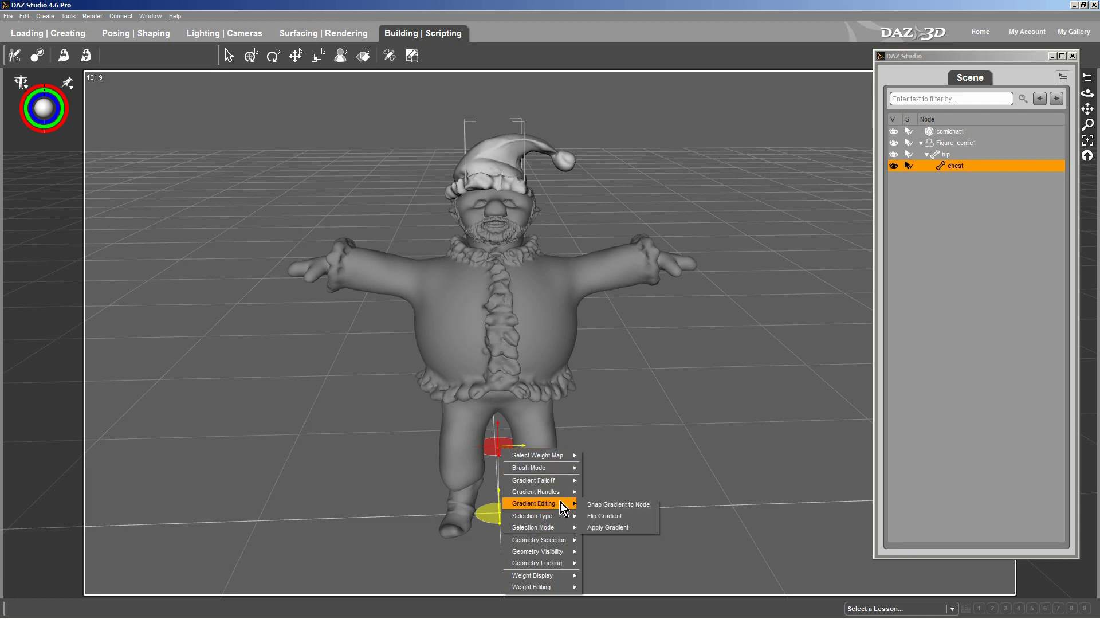
{"action": "left_click", "coordinate": [598, 503]}
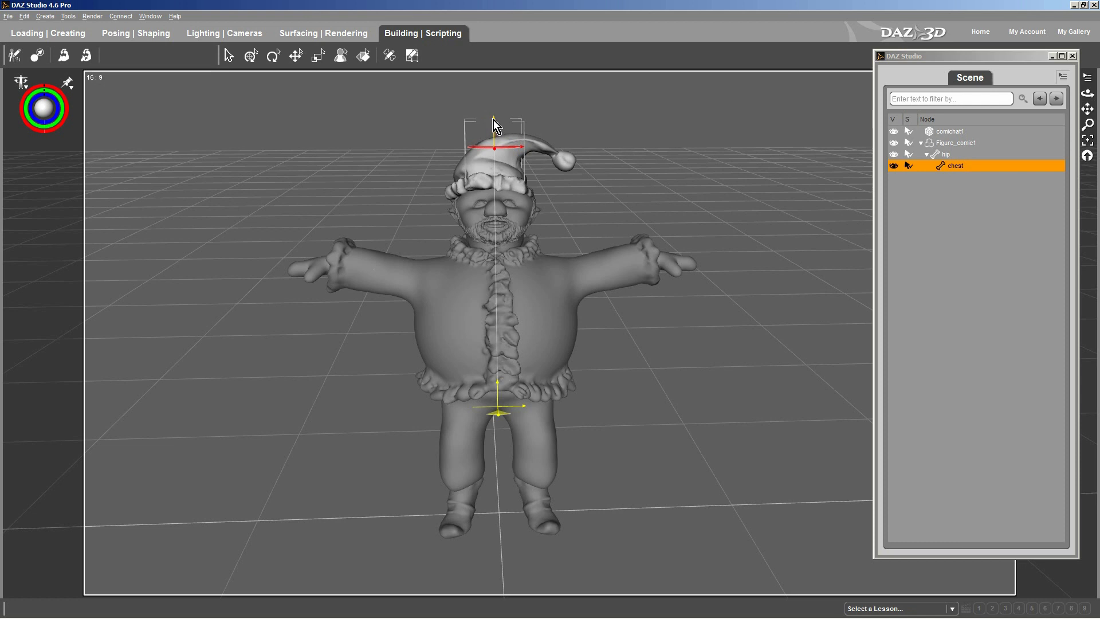
Hide comichat1, lower the gradient's upper handle to just above the bald head, and apply the gradient to the chest weight map
{"action": "left_click", "coordinate": [894, 131]}
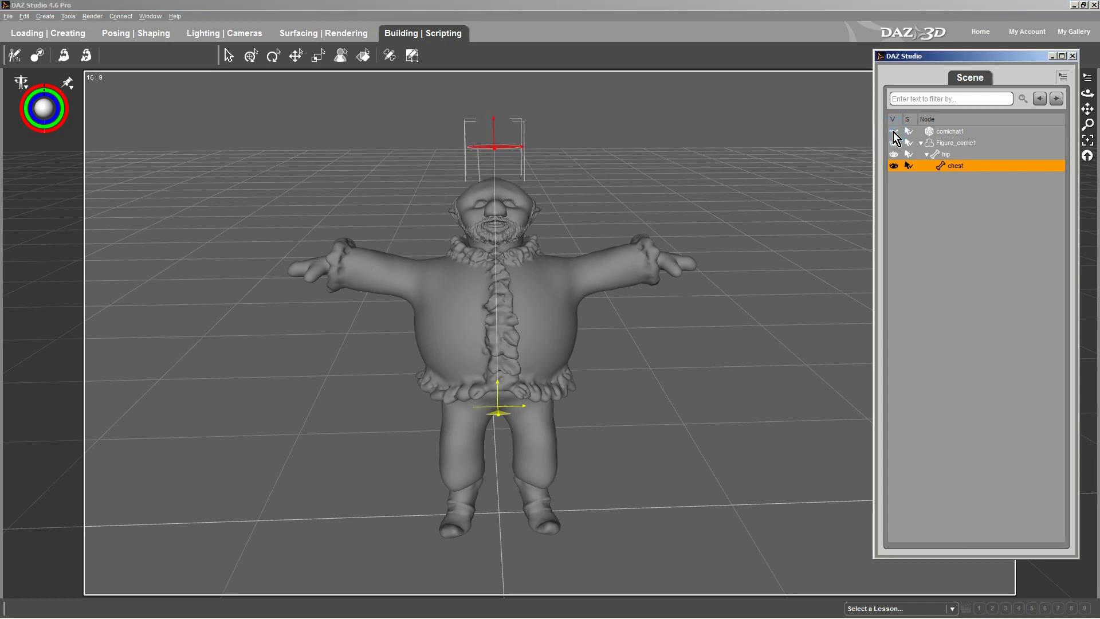
{"action": "left_click", "coordinate": [494, 122]}
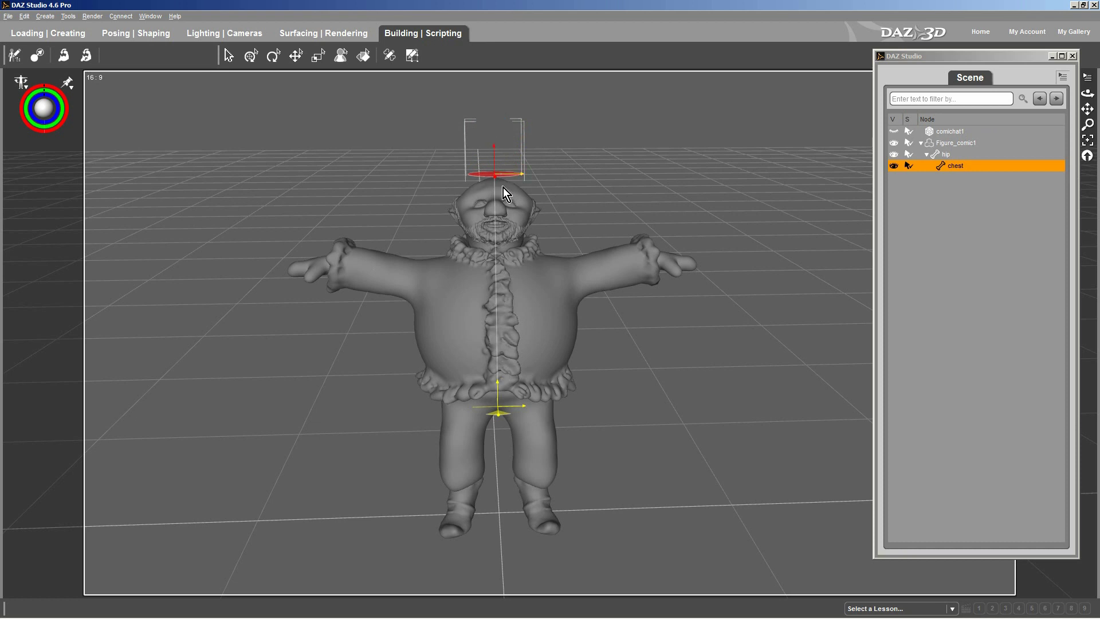
{"action": "right_click", "coordinate": [502, 267]}
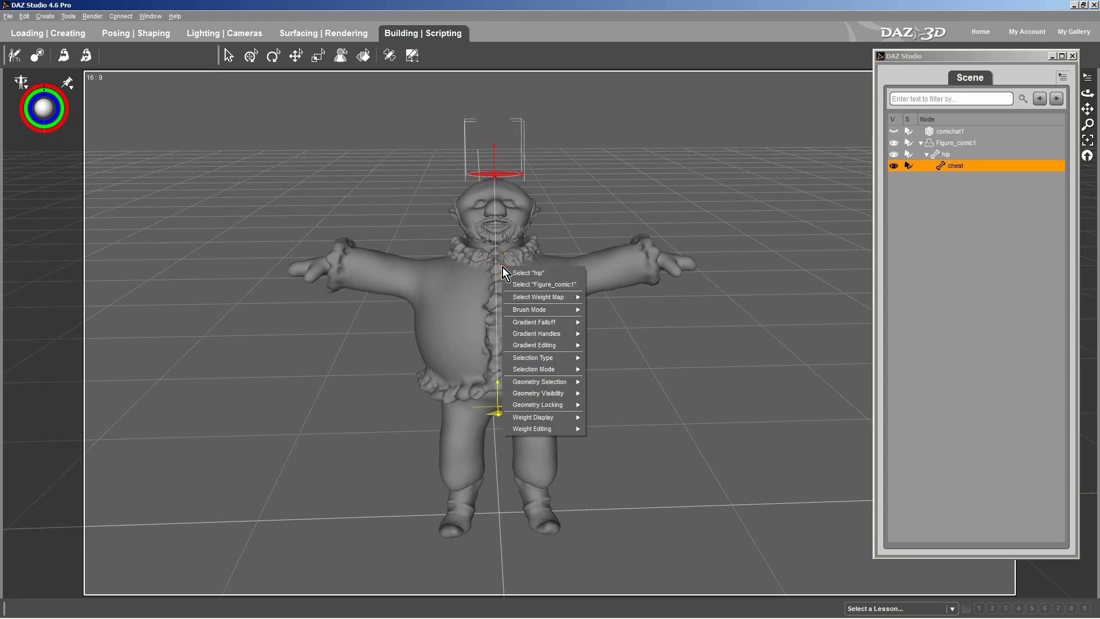
{"action": "mouse_move", "coordinate": [562, 346]}
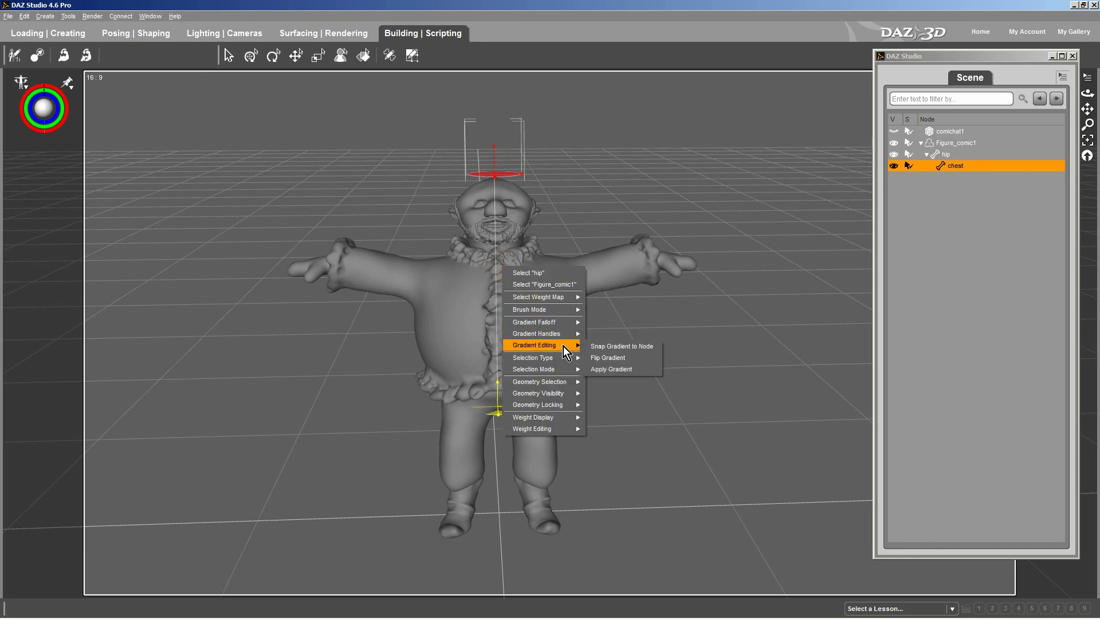
{"action": "left_click", "coordinate": [620, 368]}
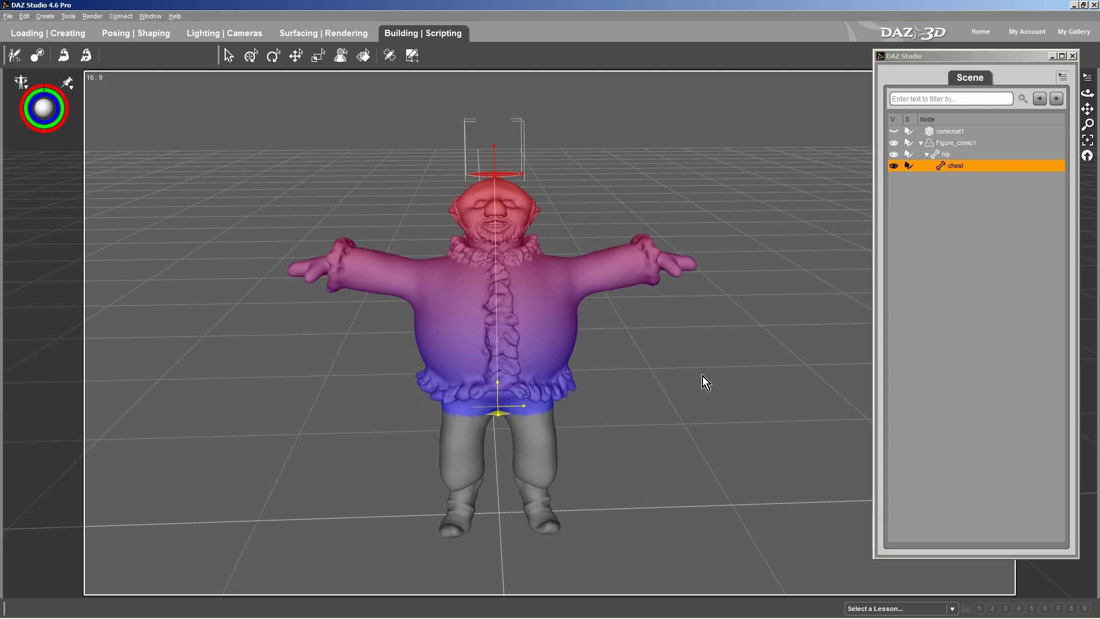
Bend the chest bone forward to test the gradient weights, and switch the weight map brush to Paint Brush mode
{"action": "left_click_drag", "start_coordinate": [702, 375], "coordinate": [499, 333], "text": "ctrl+alt"}
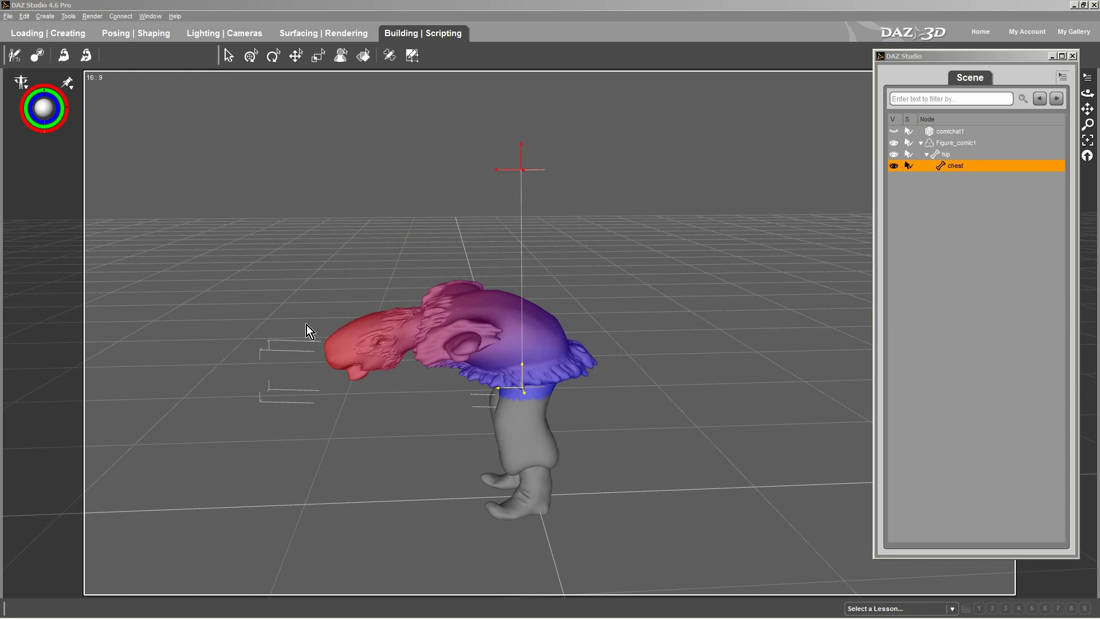
{"action": "left_click_drag", "start_coordinate": [294, 308], "coordinate": [436, 372], "text": "ctrl+alt"}
{"action": "right_click", "coordinate": [505, 220]}
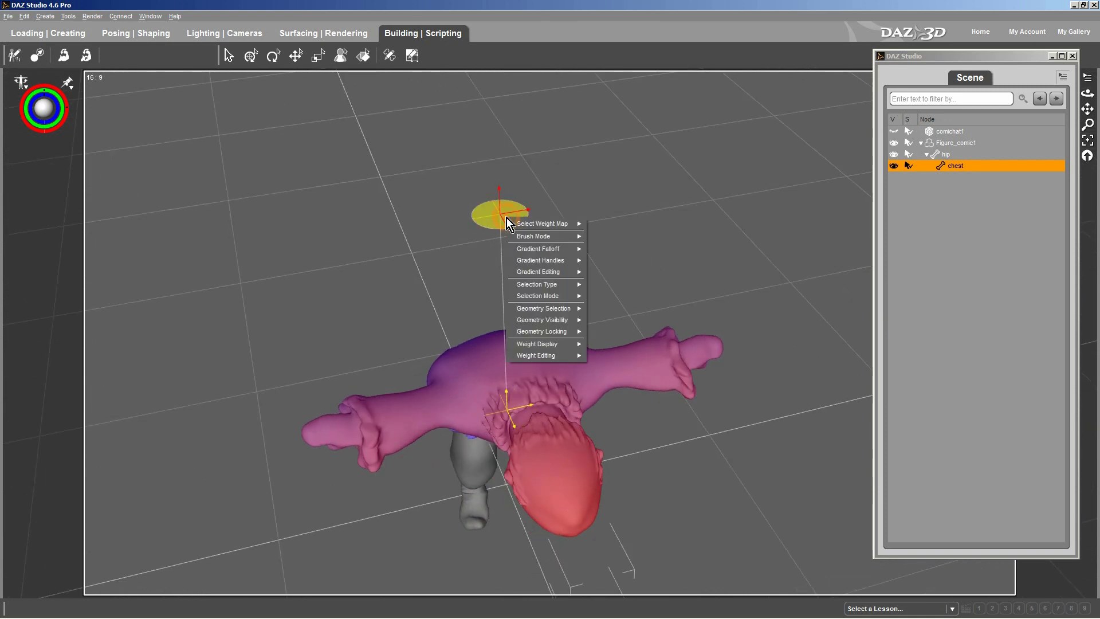
{"action": "mouse_move", "coordinate": [537, 240]}
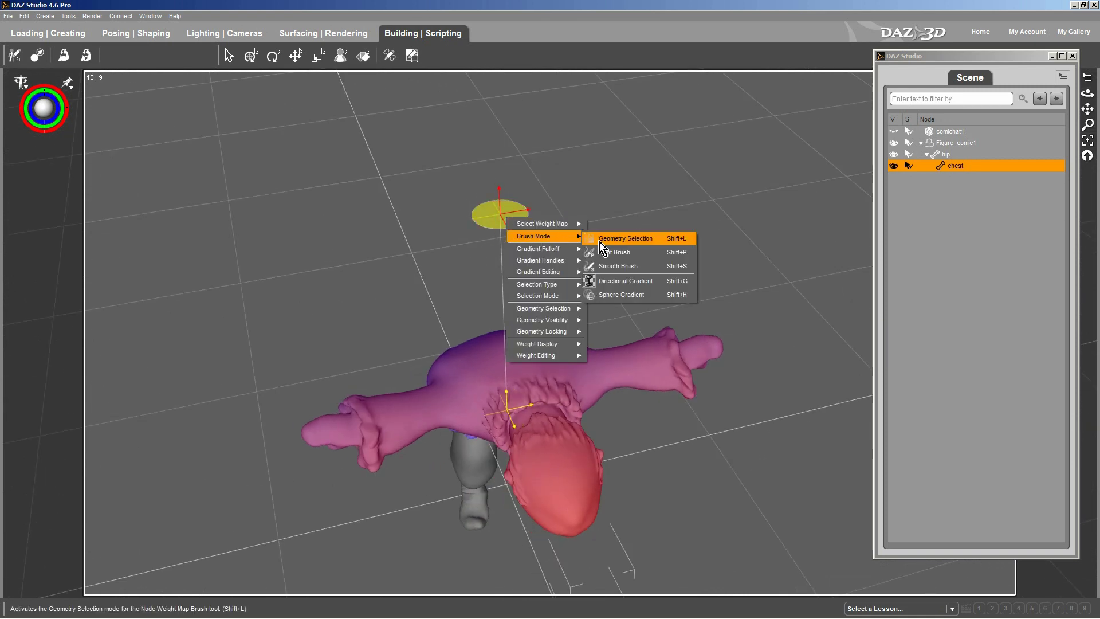
{"action": "left_click", "coordinate": [617, 253]}
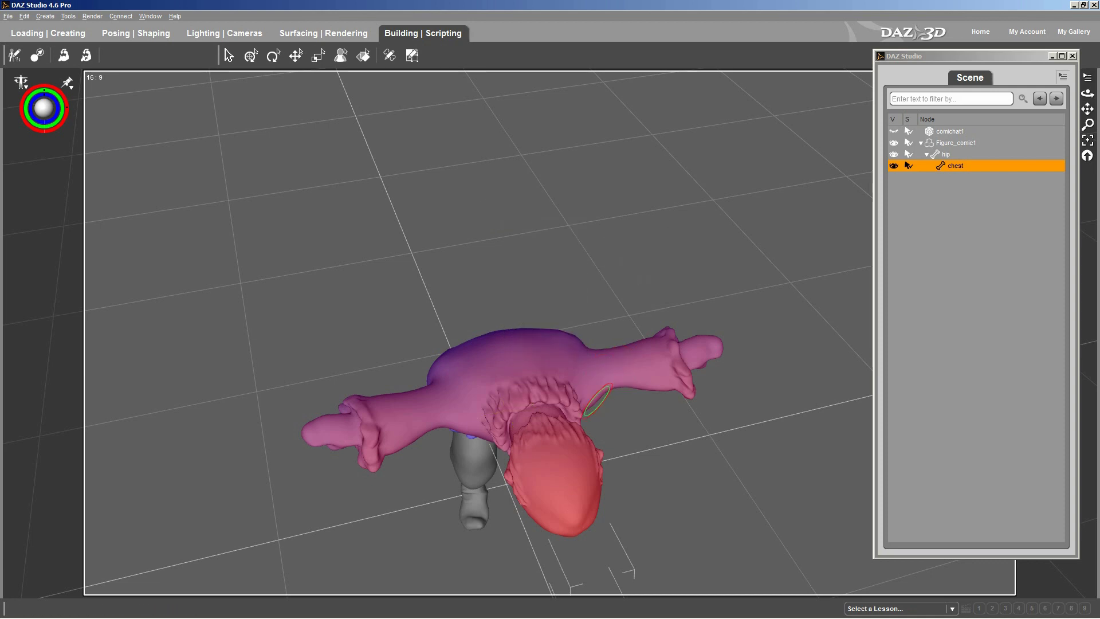
Paint stronger chest bone weights over the face and front of the head on the bent figure
{"action": "left_click_drag", "start_coordinate": [544, 295], "coordinate": [624, 246], "text": "ctrl+alt"}
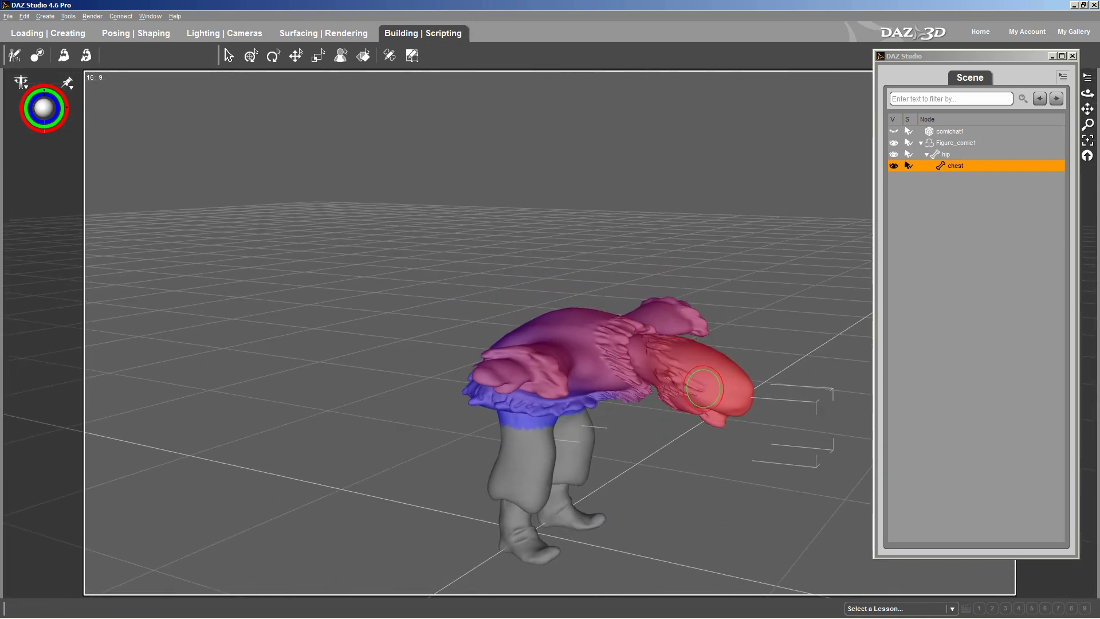
{"action": "mouse_move", "coordinate": [699, 401]}
{"action": "left_mouse_down", "text": "ctrl+alt"}
{"action": "mouse_move", "coordinate": [499, 390]}
{"action": "mouse_move", "coordinate": [482, 372]}
{"action": "mouse_move", "coordinate": [518, 350]}
{"action": "mouse_move", "coordinate": [486, 376]}
{"action": "left_mouse_up", "text": "ctrl+alt"}
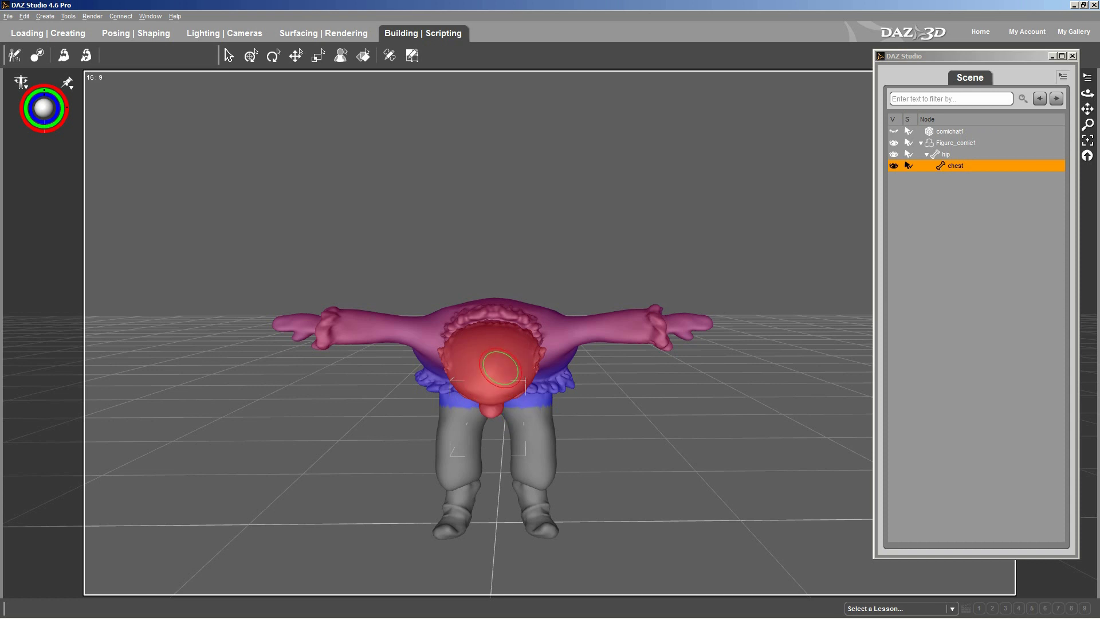
{"action": "left_click_drag", "start_coordinate": [550, 302], "coordinate": [499, 256], "text": "alt"}
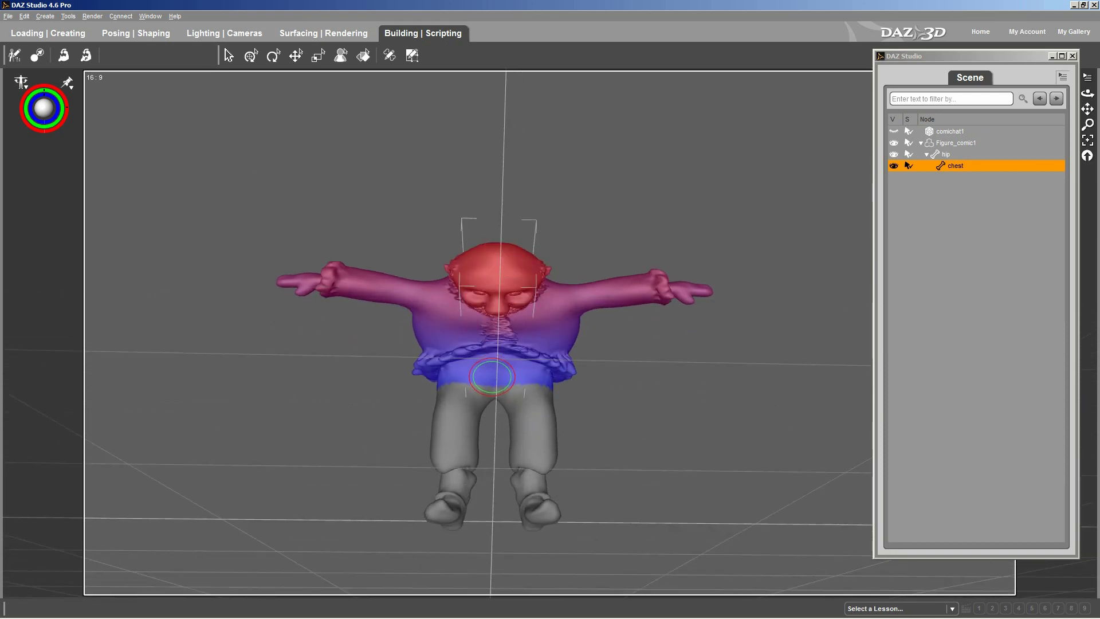
{"action": "mouse_move", "coordinate": [494, 300]}
{"action": "left_mouse_down"}
{"action": "mouse_move", "coordinate": [496, 280]}
{"action": "mouse_move", "coordinate": [534, 283]}
{"action": "mouse_move", "coordinate": [503, 299]}
{"action": "mouse_move", "coordinate": [499, 281]}
{"action": "left_mouse_up"}
{"action": "left_click_drag", "start_coordinate": [554, 301], "coordinate": [640, 213], "text": "ctrl+alt"}
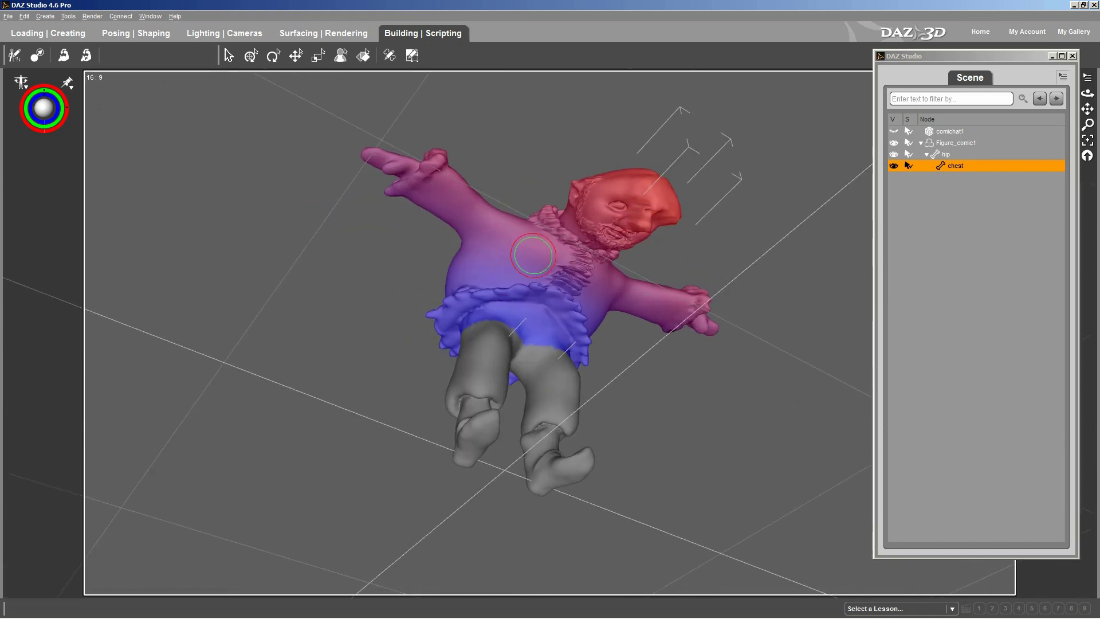
{"action": "left_click", "coordinate": [606, 225]}
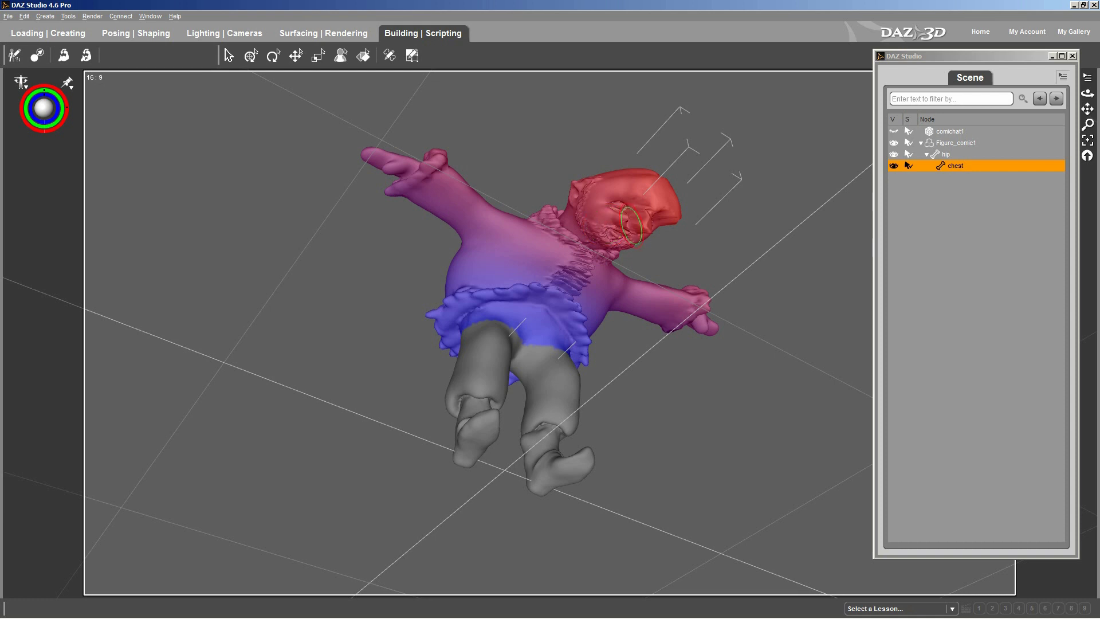
{"action": "mouse_move", "coordinate": [649, 232]}
{"action": "left_mouse_down"}
{"action": "mouse_move", "coordinate": [605, 201]}
{"action": "mouse_move", "coordinate": [635, 219]}
{"action": "mouse_move", "coordinate": [644, 197]}
{"action": "mouse_move", "coordinate": [647, 206]}
{"action": "mouse_move", "coordinate": [618, 183]}
{"action": "mouse_move", "coordinate": [637, 217]}
{"action": "mouse_move", "coordinate": [449, 217]}
{"action": "mouse_move", "coordinate": [497, 203]}
{"action": "mouse_move", "coordinate": [478, 192]}
{"action": "mouse_move", "coordinate": [470, 228]}
{"action": "mouse_move", "coordinate": [490, 228]}
{"action": "mouse_move", "coordinate": [476, 227]}
{"action": "left_mouse_up"}
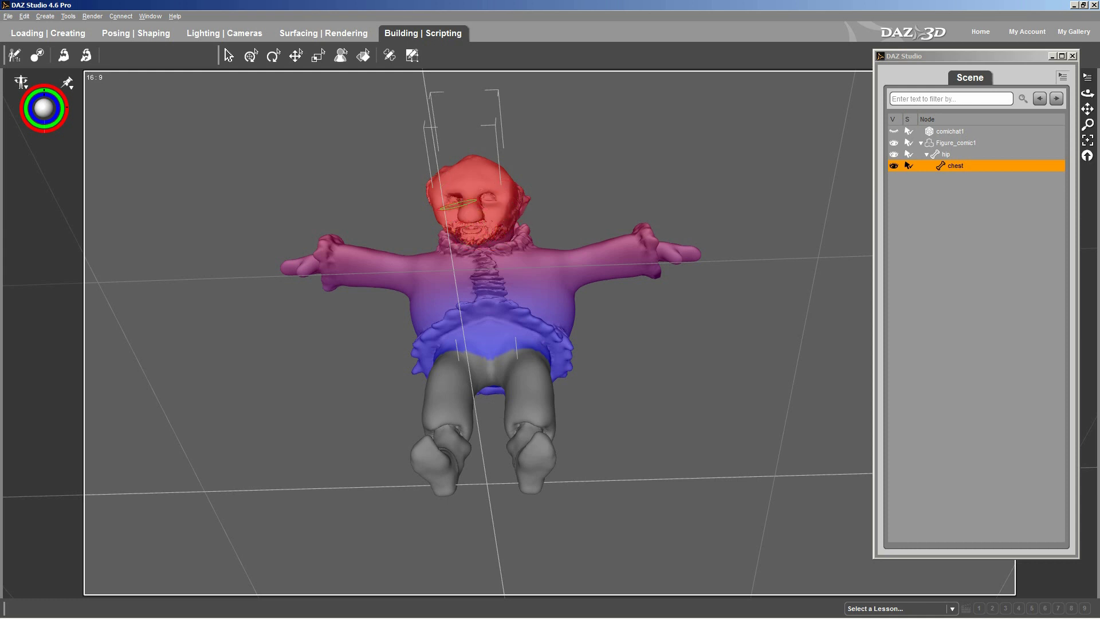
Paint stronger chest bone weights over both sides of the head, the beard and the underside of the chin
{"action": "left_click_drag", "start_coordinate": [458, 204], "coordinate": [630, 218], "text": "ctrl+alt"}
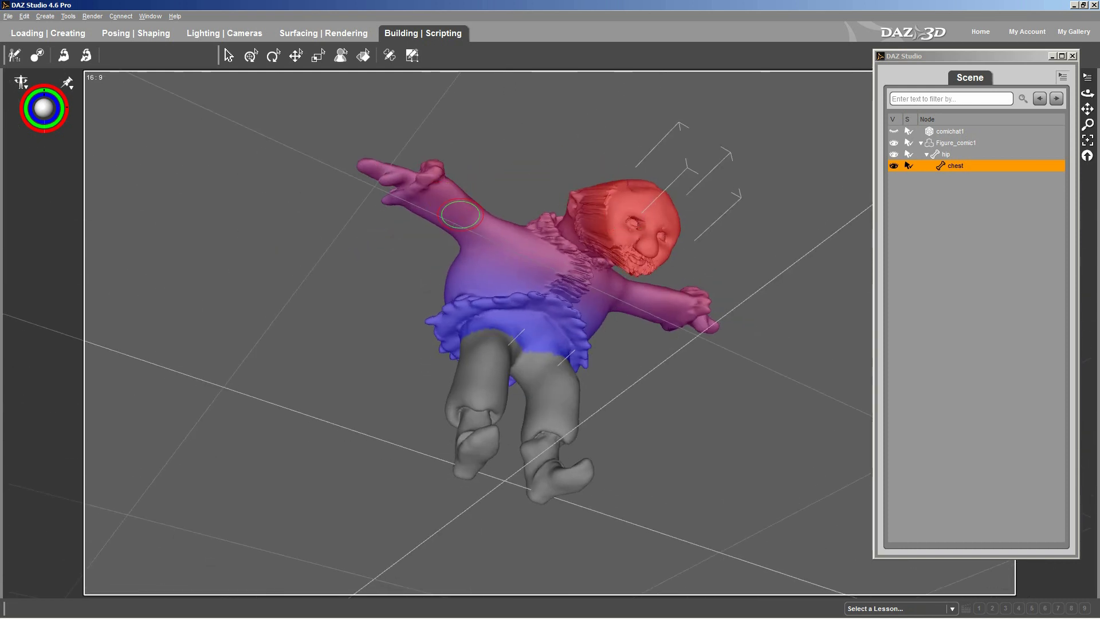
{"action": "middle_click_drag", "start_coordinate": [541, 229], "coordinate": [548, 239]}
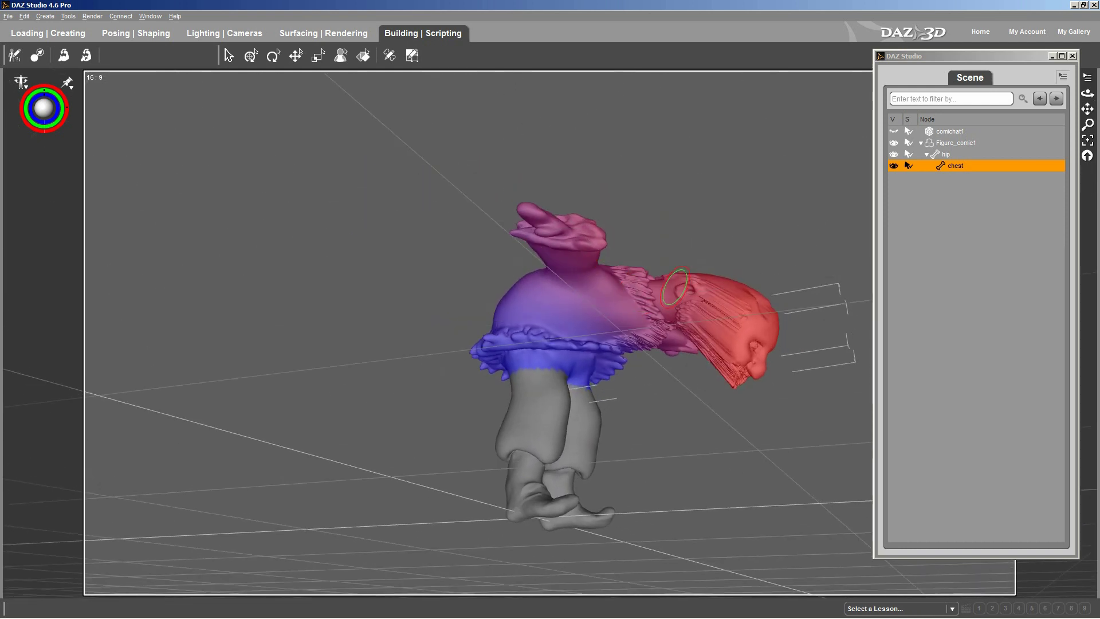
{"action": "mouse_move", "coordinate": [685, 297]}
{"action": "left_mouse_down"}
{"action": "mouse_move", "coordinate": [729, 321]}
{"action": "mouse_move", "coordinate": [695, 302]}
{"action": "mouse_move", "coordinate": [704, 289]}
{"action": "mouse_move", "coordinate": [724, 329]}
{"action": "mouse_move", "coordinate": [706, 346]}
{"action": "mouse_move", "coordinate": [694, 324]}
{"action": "mouse_move", "coordinate": [707, 304]}
{"action": "mouse_move", "coordinate": [739, 316]}
{"action": "mouse_move", "coordinate": [700, 346]}
{"action": "mouse_move", "coordinate": [726, 369]}
{"action": "mouse_move", "coordinate": [723, 314]}
{"action": "mouse_move", "coordinate": [696, 300]}
{"action": "mouse_move", "coordinate": [516, 298]}
{"action": "left_mouse_up"}
{"action": "left_click_drag", "start_coordinate": [425, 280], "coordinate": [743, 301], "text": "alt"}
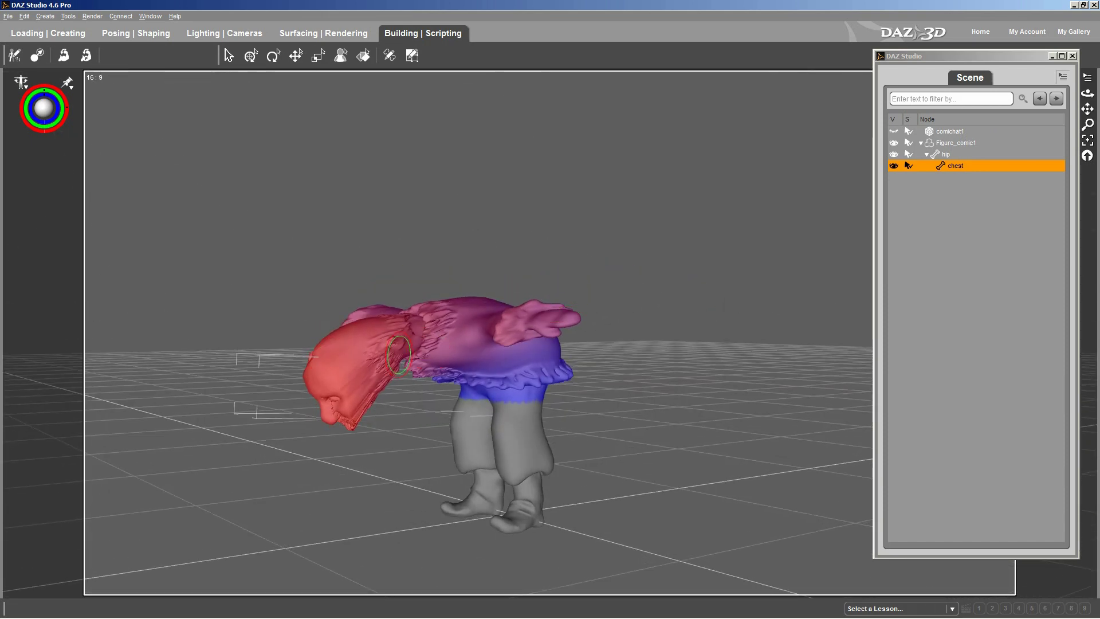
{"action": "mouse_move", "coordinate": [378, 358]}
{"action": "left_mouse_down"}
{"action": "mouse_move", "coordinate": [375, 390]}
{"action": "mouse_move", "coordinate": [395, 335]}
{"action": "mouse_move", "coordinate": [376, 351]}
{"action": "mouse_move", "coordinate": [360, 398]}
{"action": "mouse_move", "coordinate": [380, 344]}
{"action": "mouse_move", "coordinate": [410, 333]}
{"action": "mouse_move", "coordinate": [383, 322]}
{"action": "mouse_move", "coordinate": [343, 371]}
{"action": "mouse_move", "coordinate": [372, 335]}
{"action": "mouse_move", "coordinate": [408, 332]}
{"action": "mouse_move", "coordinate": [372, 360]}
{"action": "mouse_move", "coordinate": [350, 338]}
{"action": "mouse_move", "coordinate": [367, 330]}
{"action": "mouse_move", "coordinate": [345, 367]}
{"action": "mouse_move", "coordinate": [368, 386]}
{"action": "mouse_move", "coordinate": [436, 372]}
{"action": "mouse_move", "coordinate": [568, 395]}
{"action": "mouse_move", "coordinate": [383, 376]}
{"action": "left_mouse_up"}
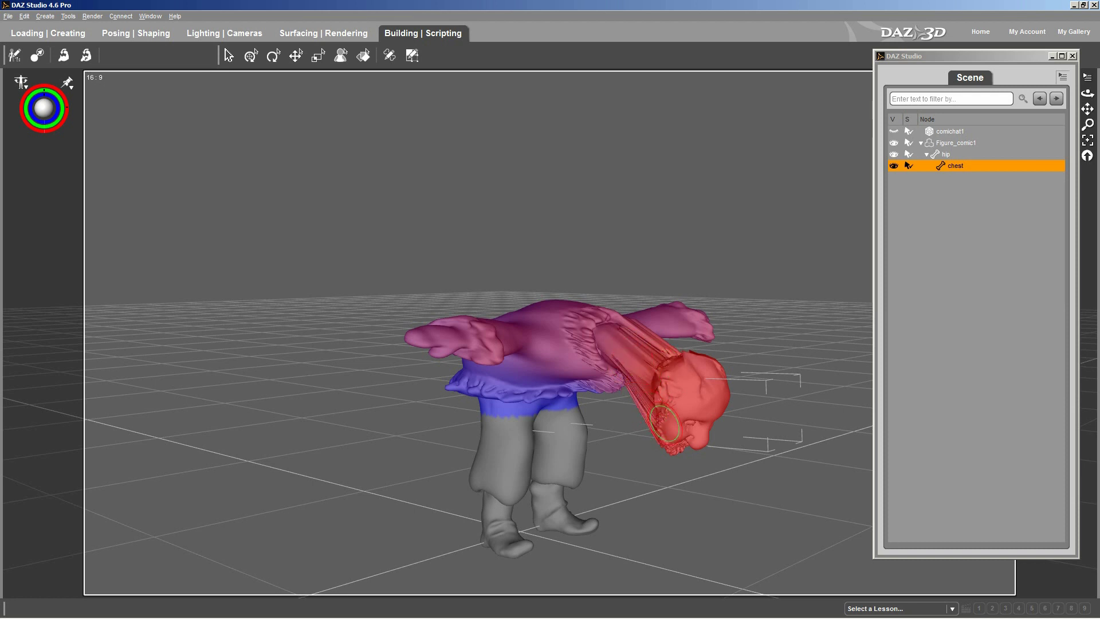
{"action": "mouse_move", "coordinate": [631, 362]}
{"action": "left_mouse_down", "text": "ctrl+alt"}
{"action": "mouse_move", "coordinate": [547, 302]}
{"action": "mouse_move", "coordinate": [388, 348]}
{"action": "mouse_move", "coordinate": [637, 365]}
{"action": "left_mouse_up", "text": "ctrl+alt"}
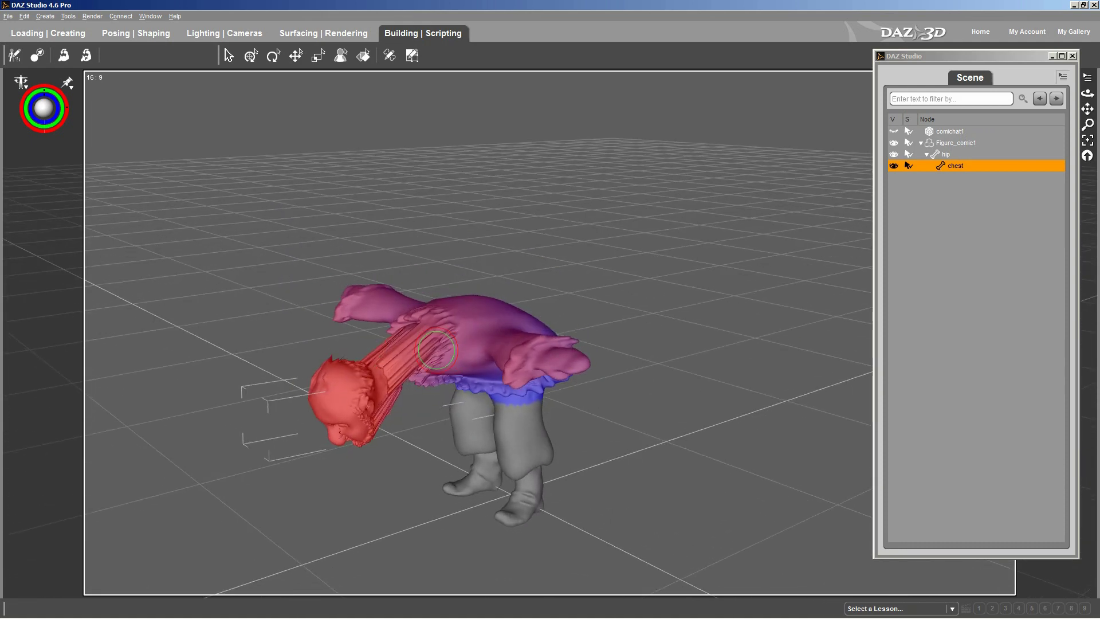
{"action": "mouse_move", "coordinate": [419, 353]}
{"action": "left_mouse_down"}
{"action": "mouse_move", "coordinate": [390, 395]}
{"action": "mouse_move", "coordinate": [425, 336]}
{"action": "mouse_move", "coordinate": [379, 424]}
{"action": "mouse_move", "coordinate": [379, 376]}
{"action": "left_mouse_up"}
{"action": "left_click_drag", "start_coordinate": [421, 303], "coordinate": [517, 239], "text": "alt"}
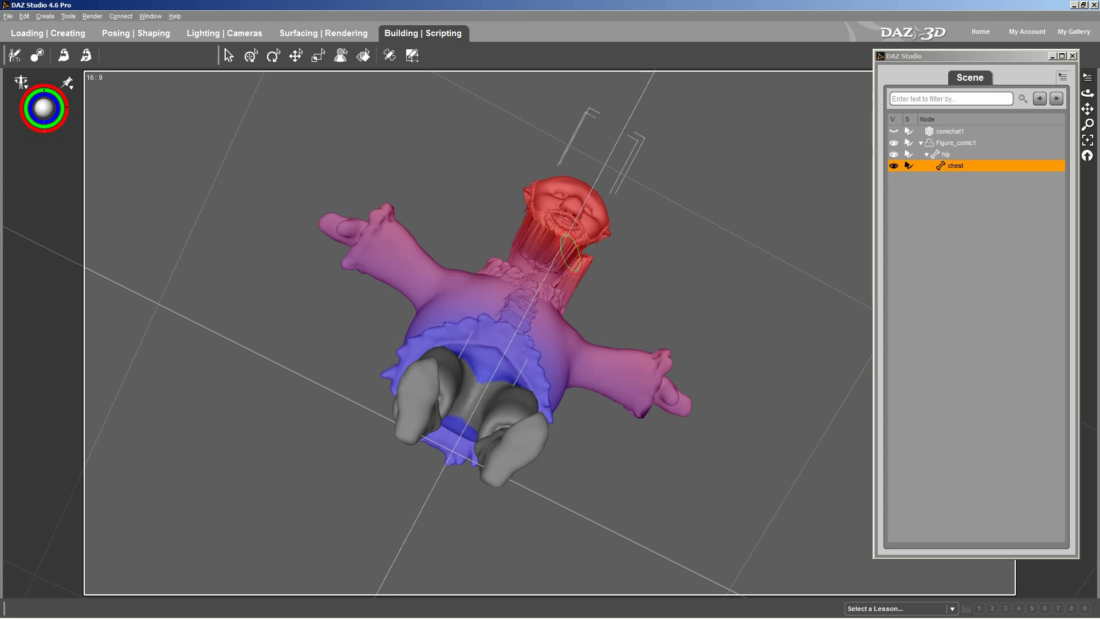
{"action": "left_click_drag", "start_coordinate": [567, 254], "coordinate": [551, 240], "text": "alt"}
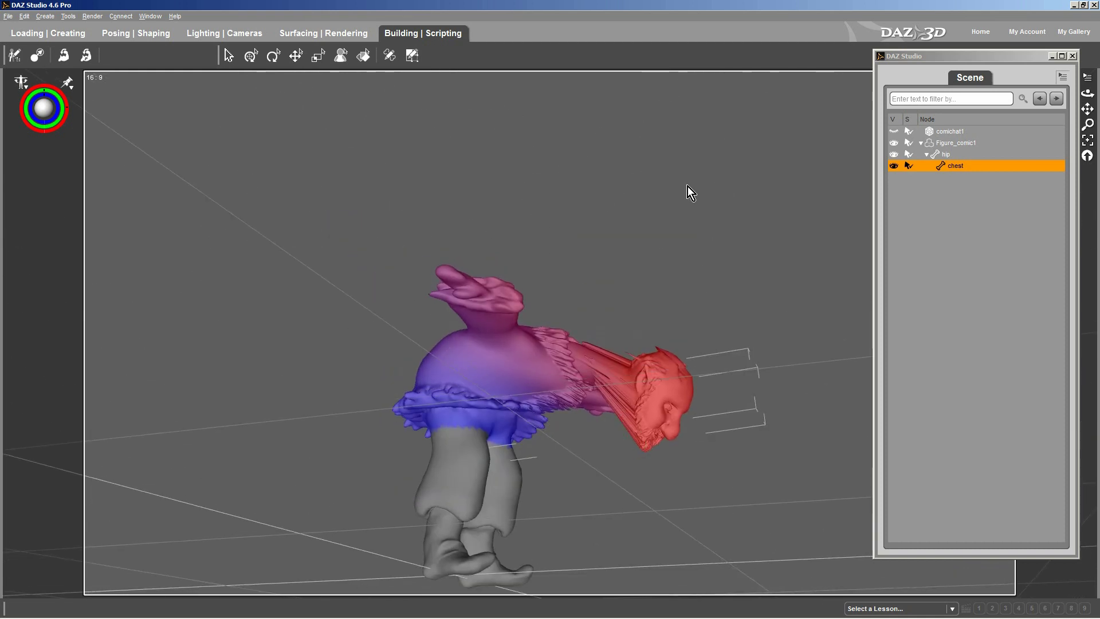
Restore the figure's pose so that it stands upright
{"action": "left_click", "coordinate": [24, 17]}
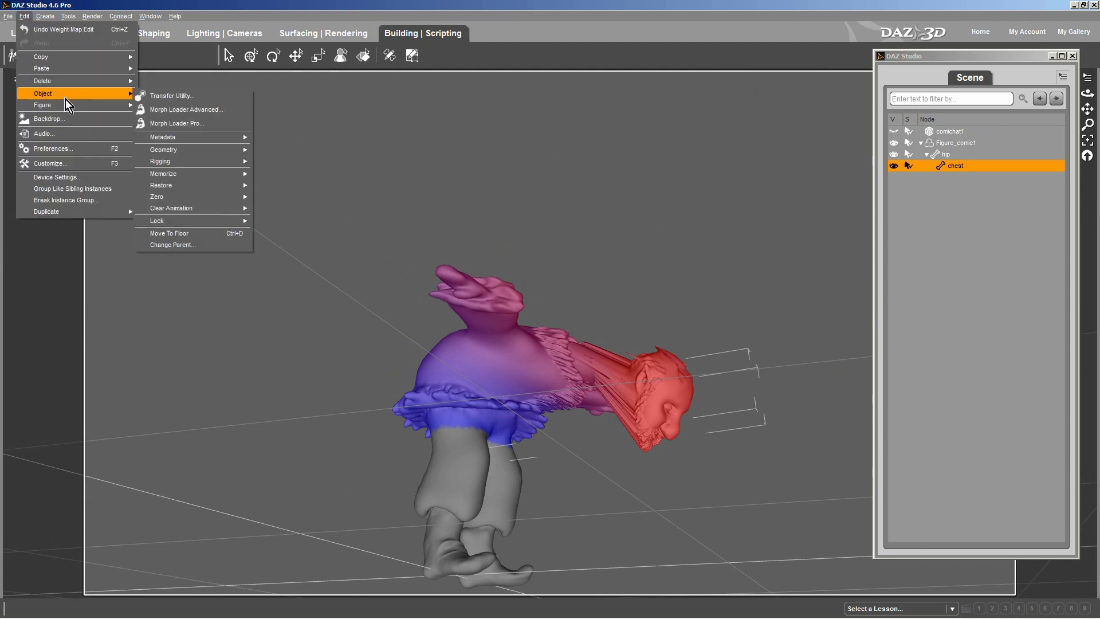
{"action": "mouse_move", "coordinate": [66, 108]}
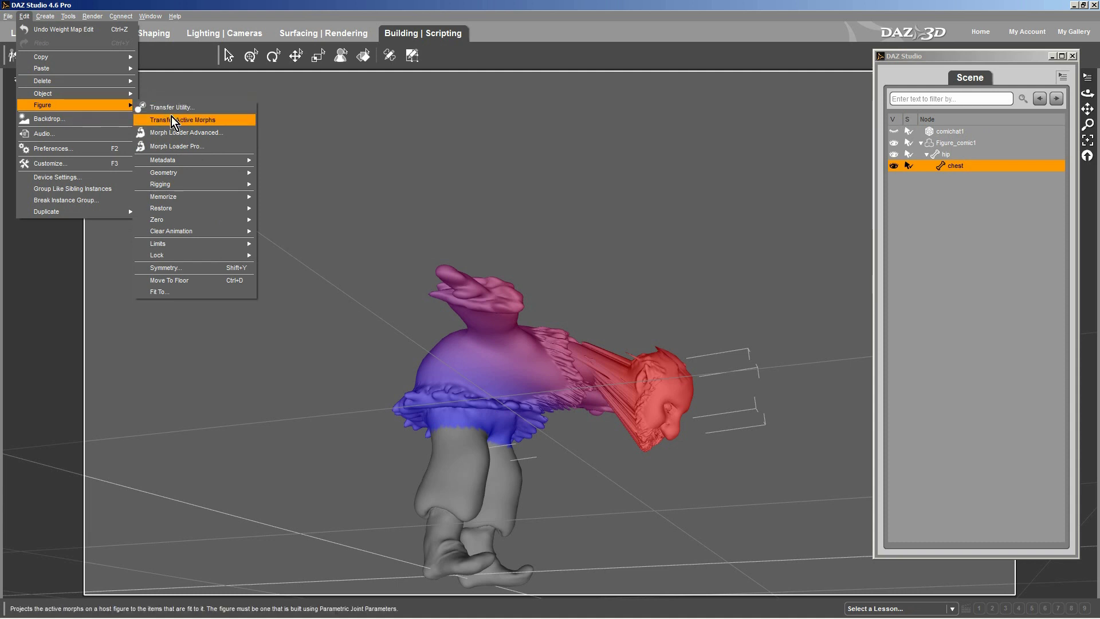
{"action": "mouse_move", "coordinate": [212, 181]}
{"action": "mouse_move", "coordinate": [213, 208]}
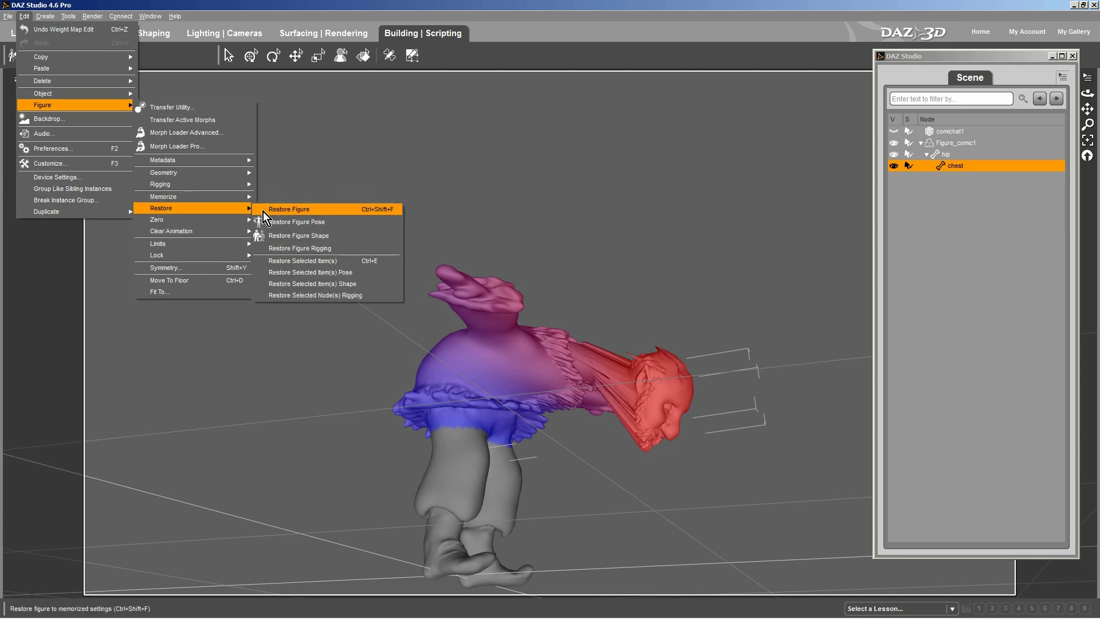
{"action": "left_click", "coordinate": [297, 222]}
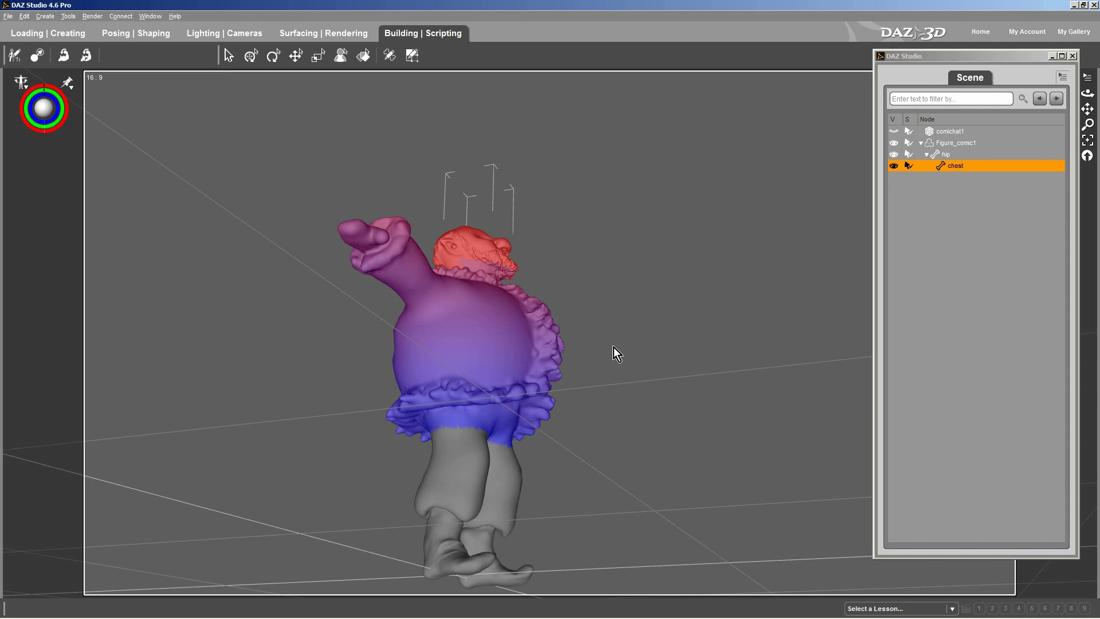
Paint stronger chest bone weights over the lower beard, collar, upper chest and front of the figure's left arm
{"action": "middle_click_drag", "start_coordinate": [616, 346], "coordinate": [549, 303]}
{"action": "left_click_drag", "start_coordinate": [548, 304], "coordinate": [615, 310], "text": "alt"}
{"action": "left_click", "coordinate": [498, 276]}
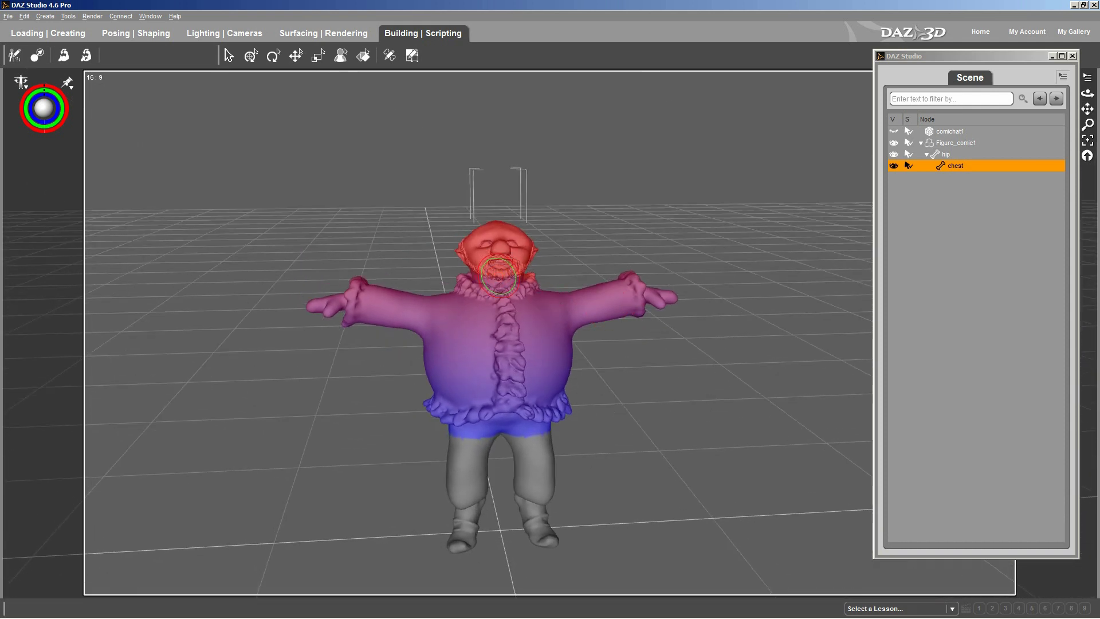
{"action": "left_click_drag", "start_coordinate": [523, 283], "coordinate": [520, 287]}
{"action": "mouse_move", "coordinate": [511, 288]}
{"action": "left_mouse_down"}
{"action": "mouse_move", "coordinate": [477, 290]}
{"action": "mouse_move", "coordinate": [514, 314]}
{"action": "left_mouse_up"}
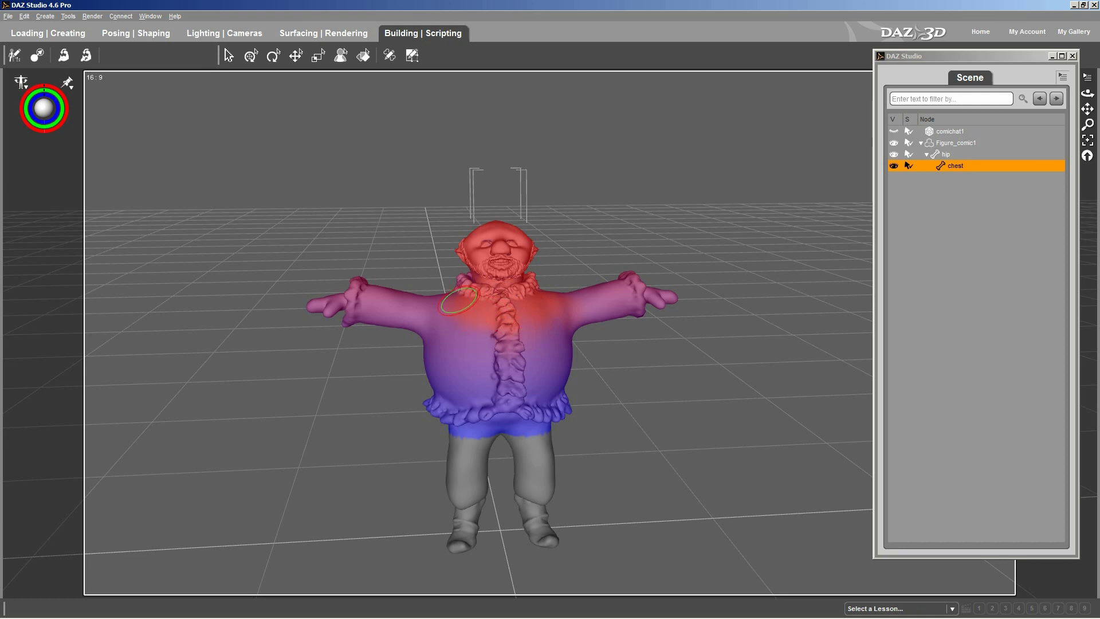
{"action": "mouse_move", "coordinate": [459, 300]}
{"action": "left_mouse_down"}
{"action": "mouse_move", "coordinate": [528, 315]}
{"action": "mouse_move", "coordinate": [633, 293]}
{"action": "mouse_move", "coordinate": [653, 302]}
{"action": "left_mouse_up"}
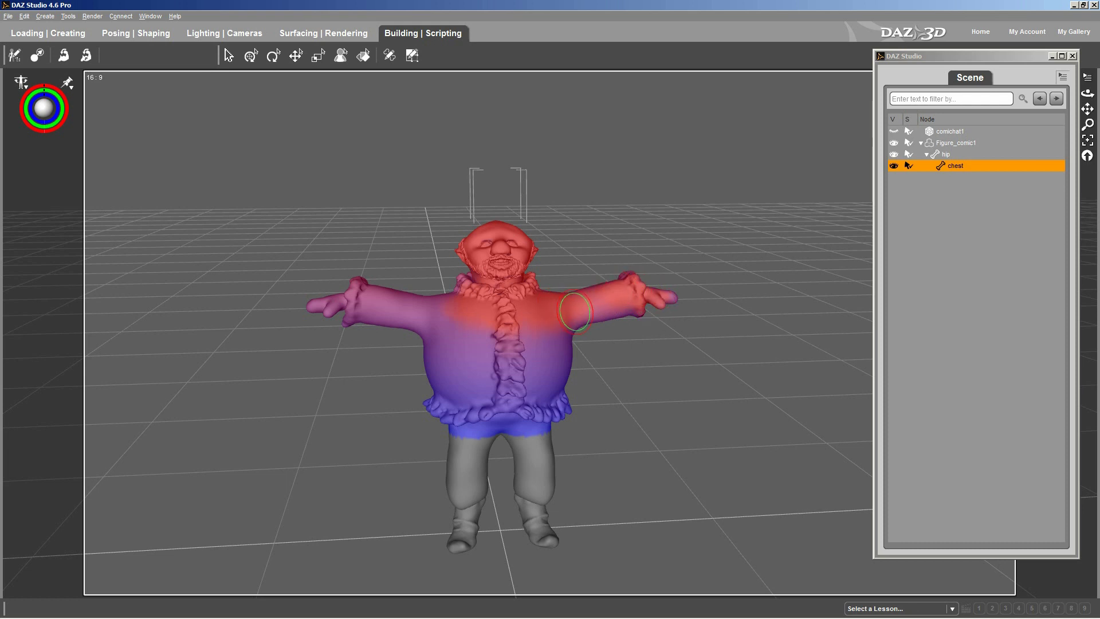
{"action": "left_click", "coordinate": [659, 302]}
Try the Sphere Gradient brush mode for the chest bone's weight map
{"action": "left_click_drag", "start_coordinate": [646, 280], "coordinate": [748, 307], "text": "alt"}
{"action": "left_click_drag", "start_coordinate": [546, 302], "coordinate": [672, 270], "text": "alt"}
{"action": "right_click", "coordinate": [563, 252]}
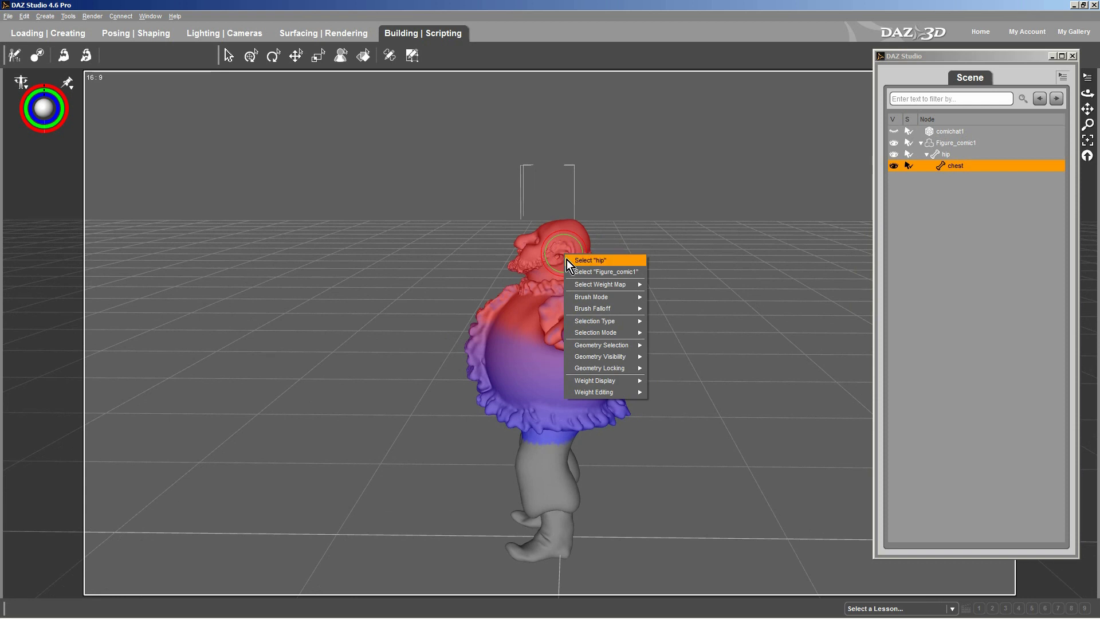
{"action": "mouse_move", "coordinate": [612, 337]}
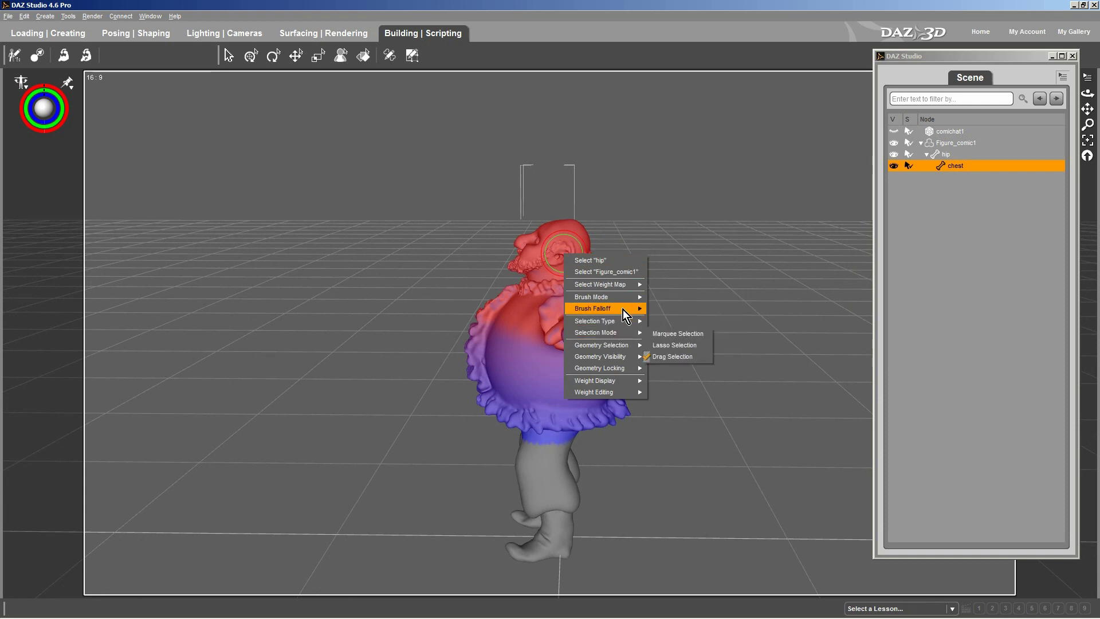
{"action": "mouse_move", "coordinate": [621, 296]}
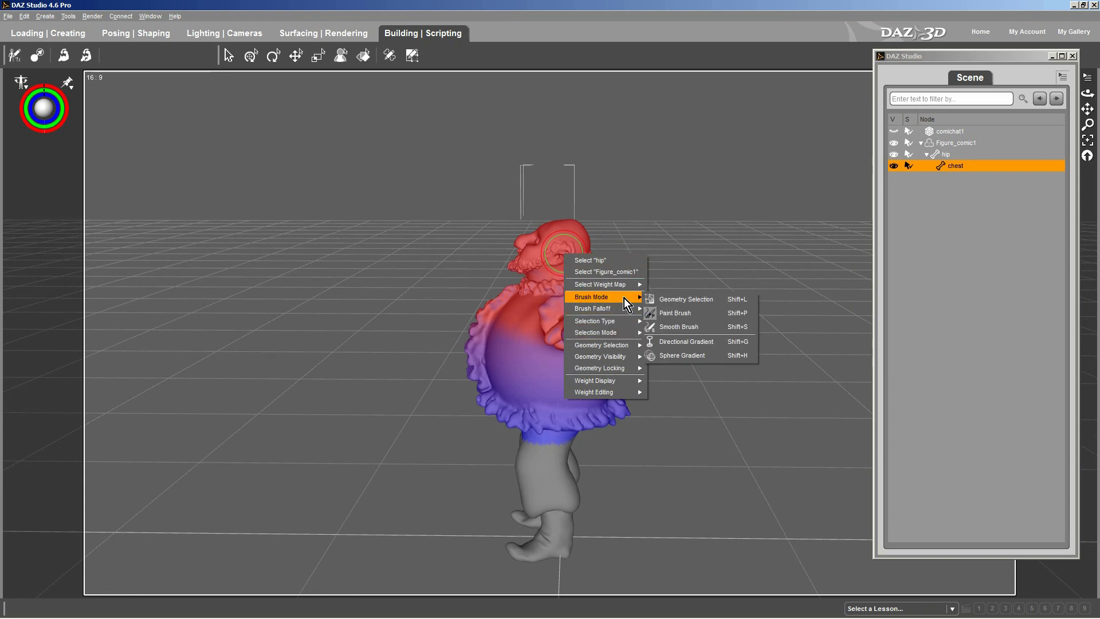
{"action": "left_click", "coordinate": [703, 356]}
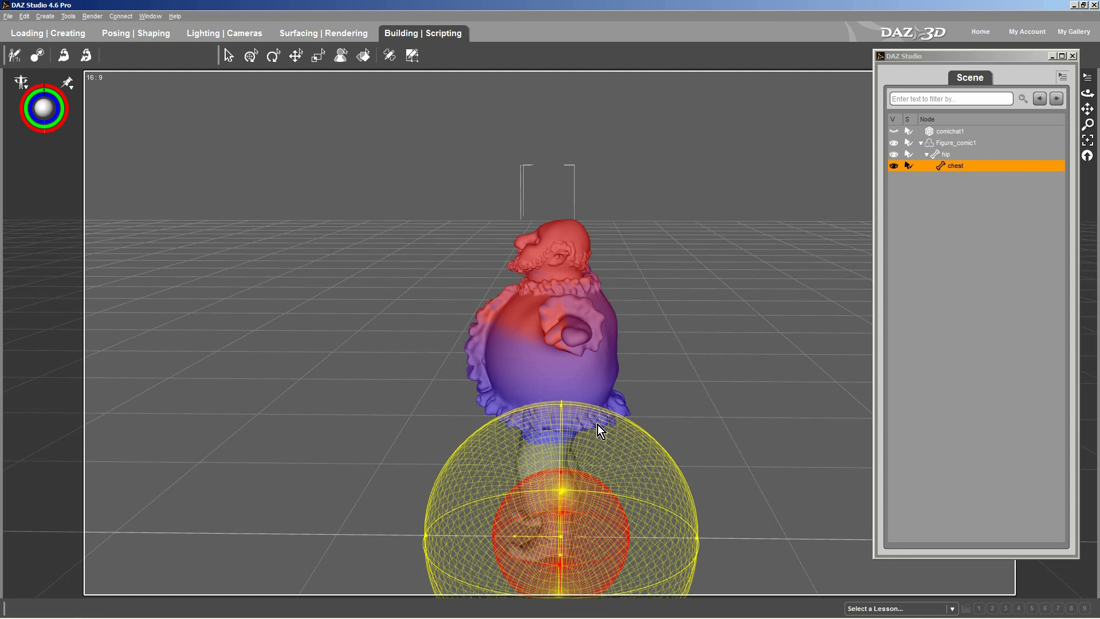
{"action": "right_click", "coordinate": [592, 440]}
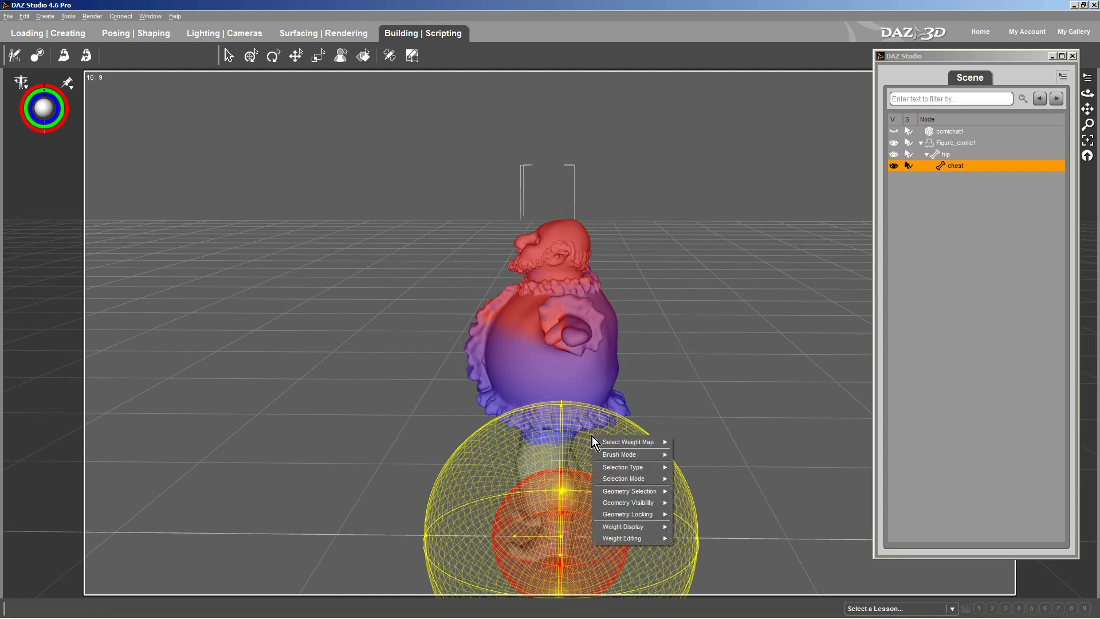
{"action": "mouse_move", "coordinate": [633, 491]}
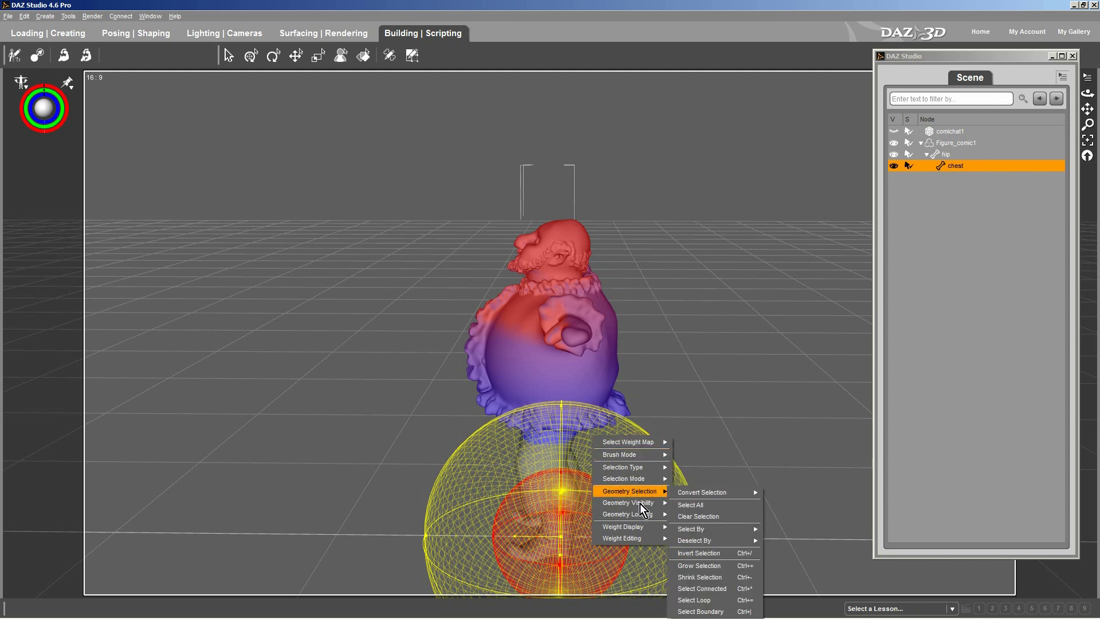
{"action": "mouse_move", "coordinate": [643, 461]}
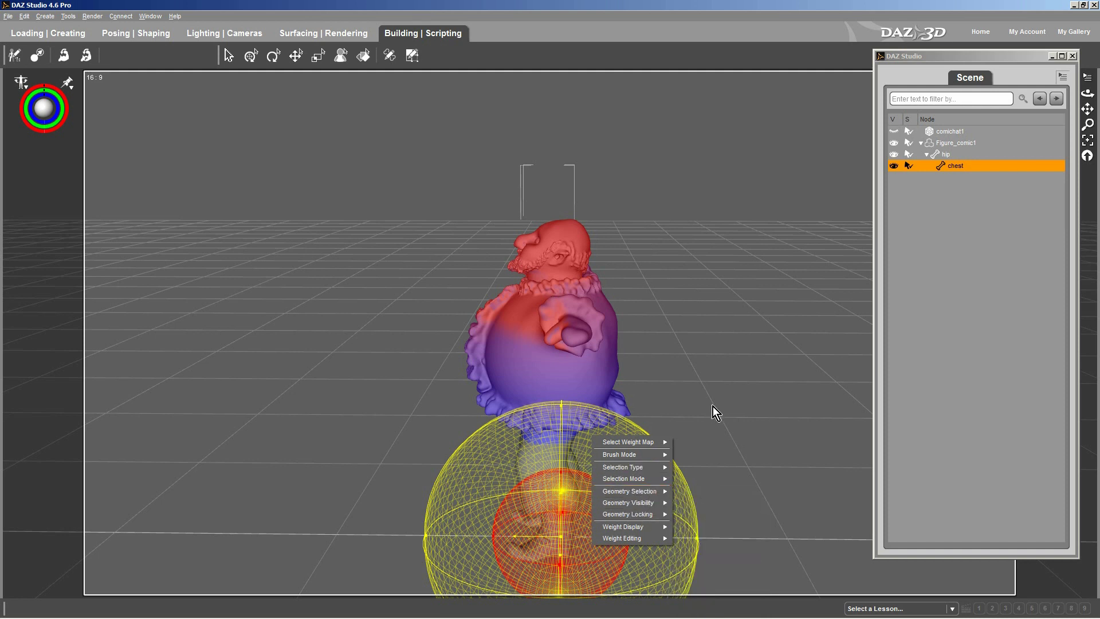
{"action": "left_click", "coordinate": [730, 308]}
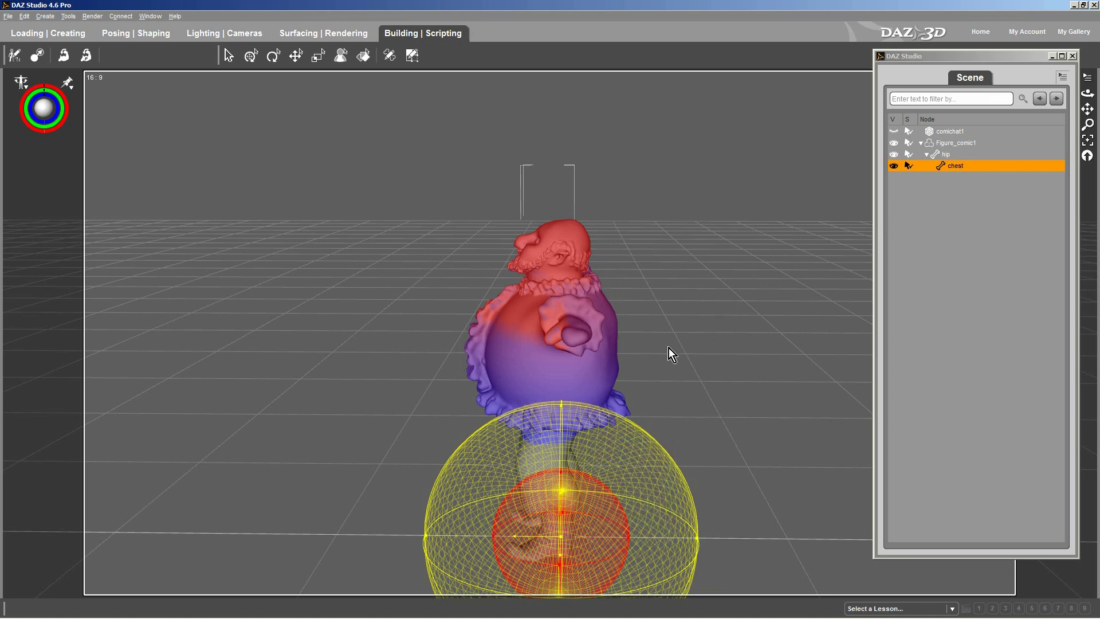
Return the weight map brush to Paint Brush mode
{"action": "left_click_drag", "start_coordinate": [668, 349], "coordinate": [541, 400], "text": "ctrl+alt"}
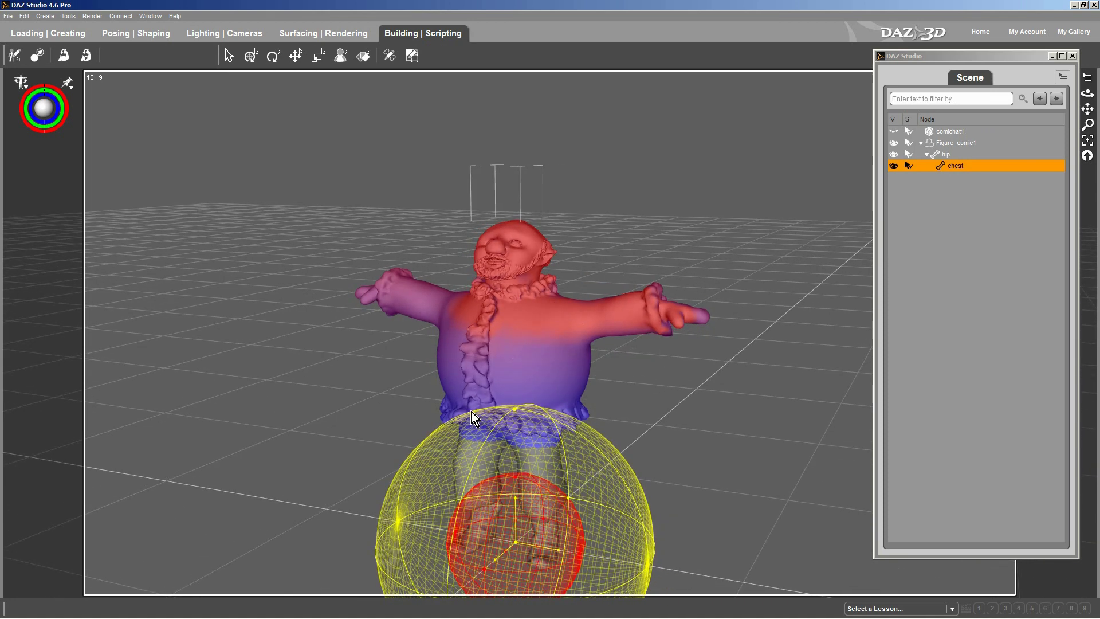
{"action": "mouse_move", "coordinate": [476, 411]}
{"action": "left_mouse_down", "text": "alt"}
{"action": "mouse_move", "coordinate": [550, 304]}
{"action": "mouse_move", "coordinate": [499, 409]}
{"action": "left_mouse_up", "text": "alt"}
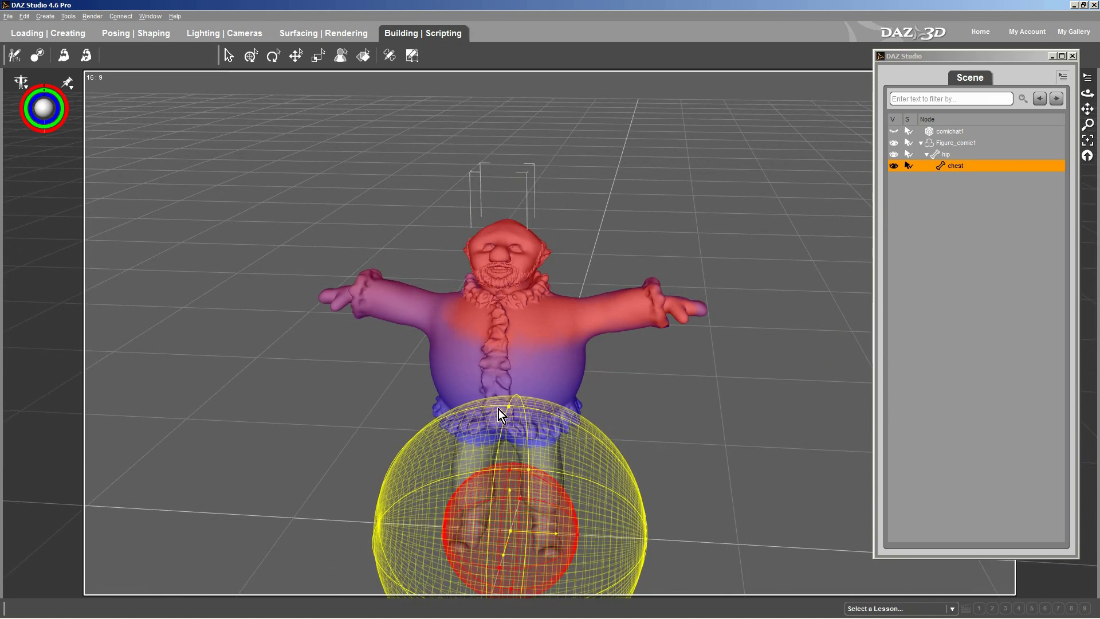
{"action": "right_click", "coordinate": [496, 306]}
{"action": "mouse_move", "coordinate": [537, 344]}
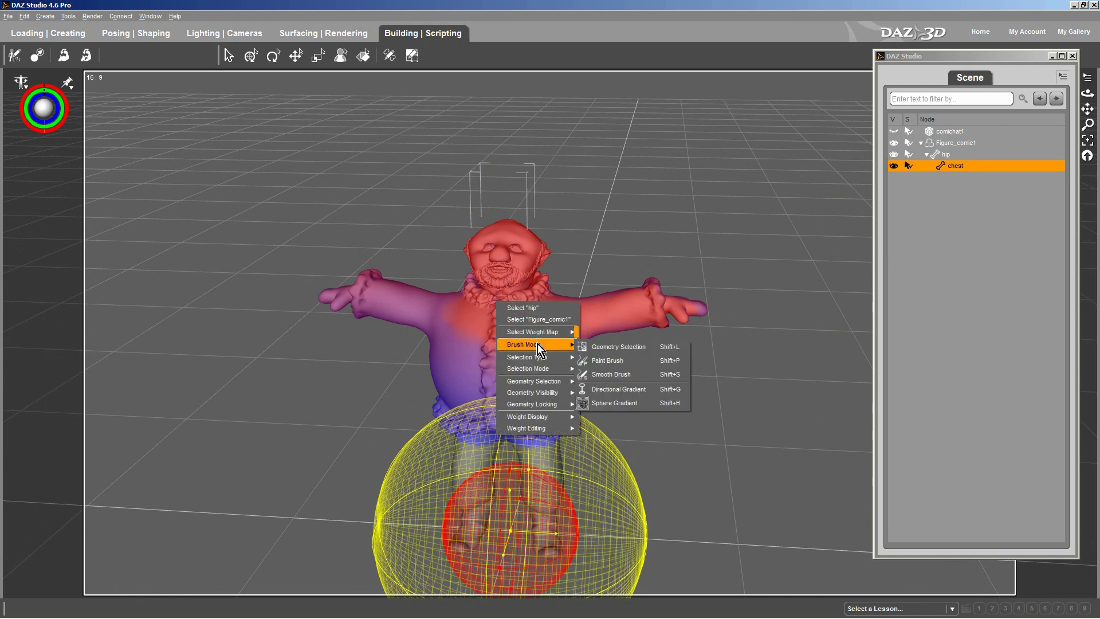
{"action": "left_click", "coordinate": [609, 359]}
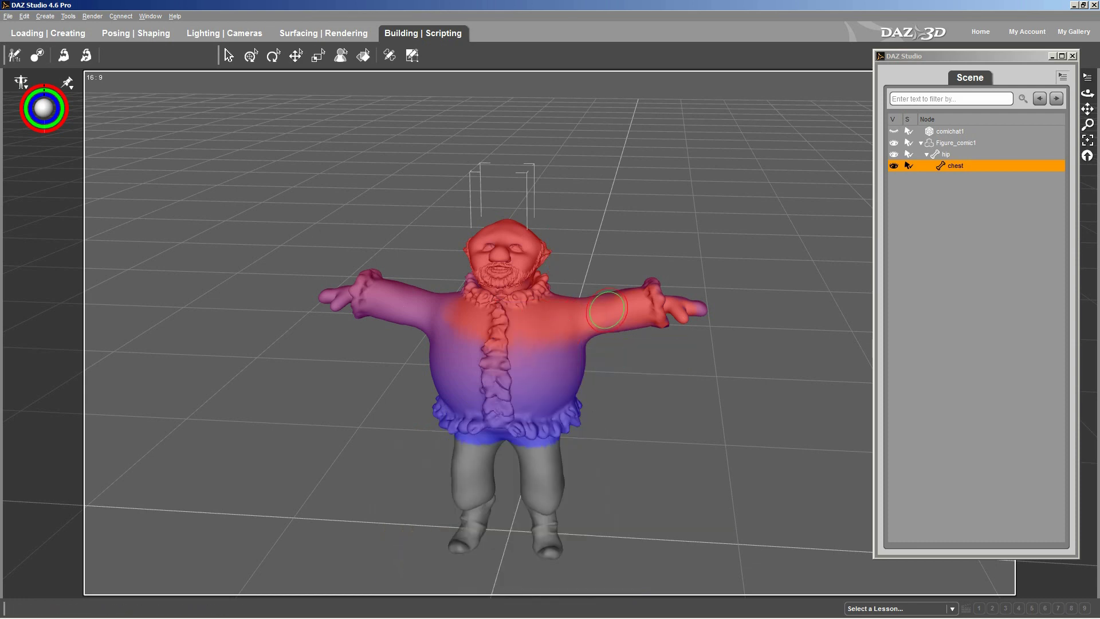
Paint stronger chest bone weights over the side and back of the left arm and across the upper back and shoulders
{"action": "mouse_move", "coordinate": [606, 310]}
{"action": "middle_mouse_down"}
{"action": "mouse_move", "coordinate": [595, 320]}
{"action": "mouse_move", "coordinate": [710, 312]}
{"action": "middle_mouse_up"}
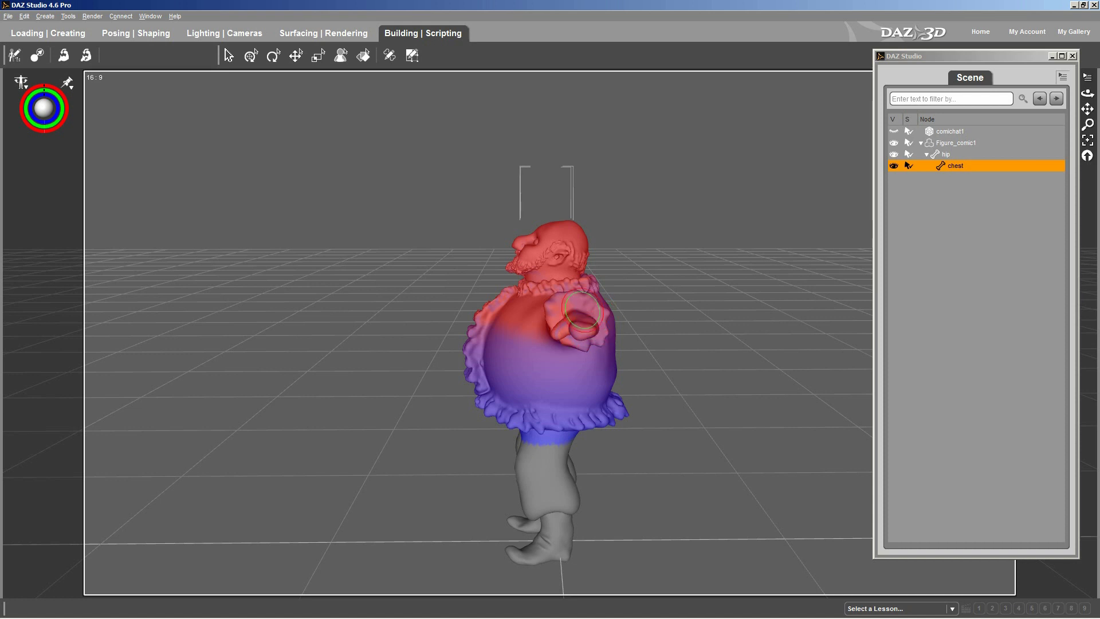
{"action": "left_click_drag", "start_coordinate": [541, 324], "coordinate": [577, 315]}
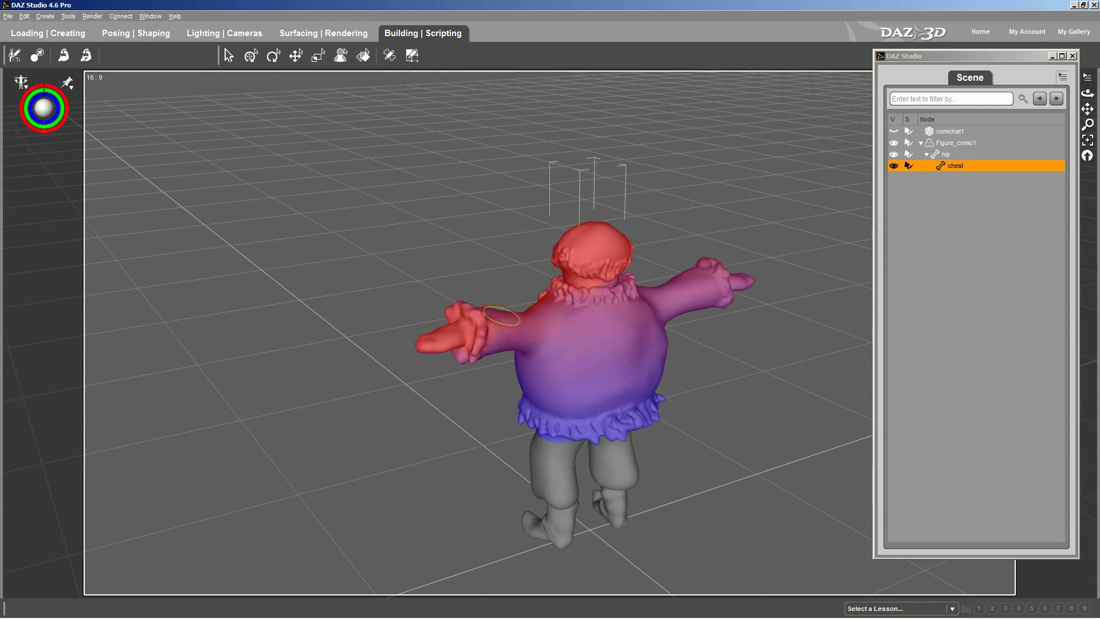
{"action": "mouse_move", "coordinate": [507, 325]}
{"action": "left_mouse_down"}
{"action": "mouse_move", "coordinate": [525, 334]}
{"action": "mouse_move", "coordinate": [506, 336]}
{"action": "mouse_move", "coordinate": [558, 323]}
{"action": "mouse_move", "coordinate": [544, 307]}
{"action": "mouse_move", "coordinate": [565, 305]}
{"action": "left_mouse_up"}
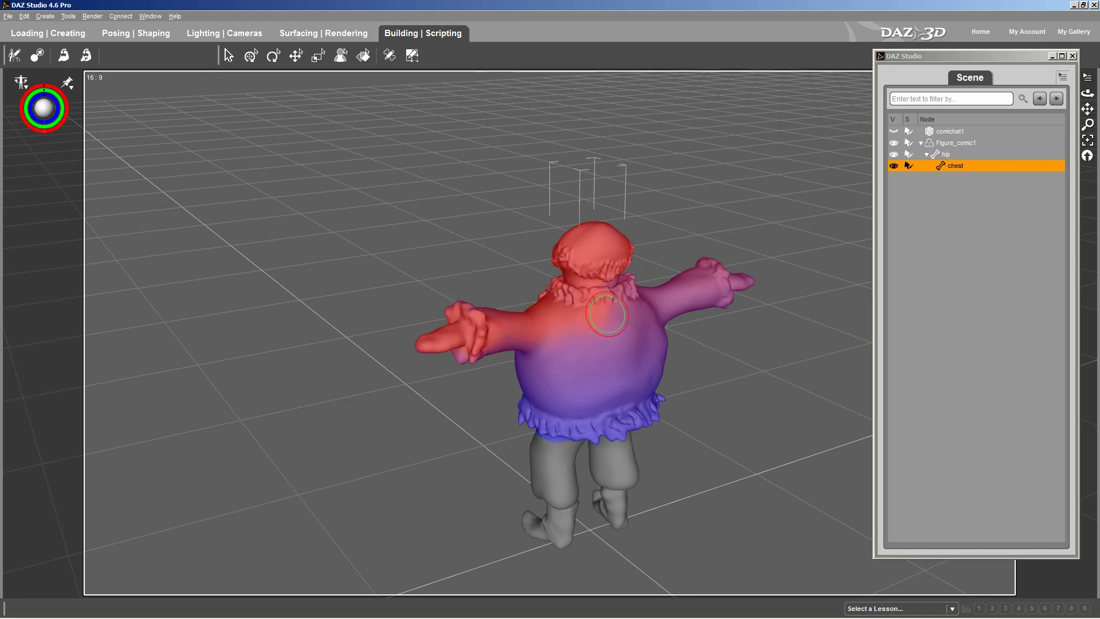
{"action": "left_click_drag", "start_coordinate": [606, 311], "coordinate": [574, 325], "text": "ctrl+alt"}
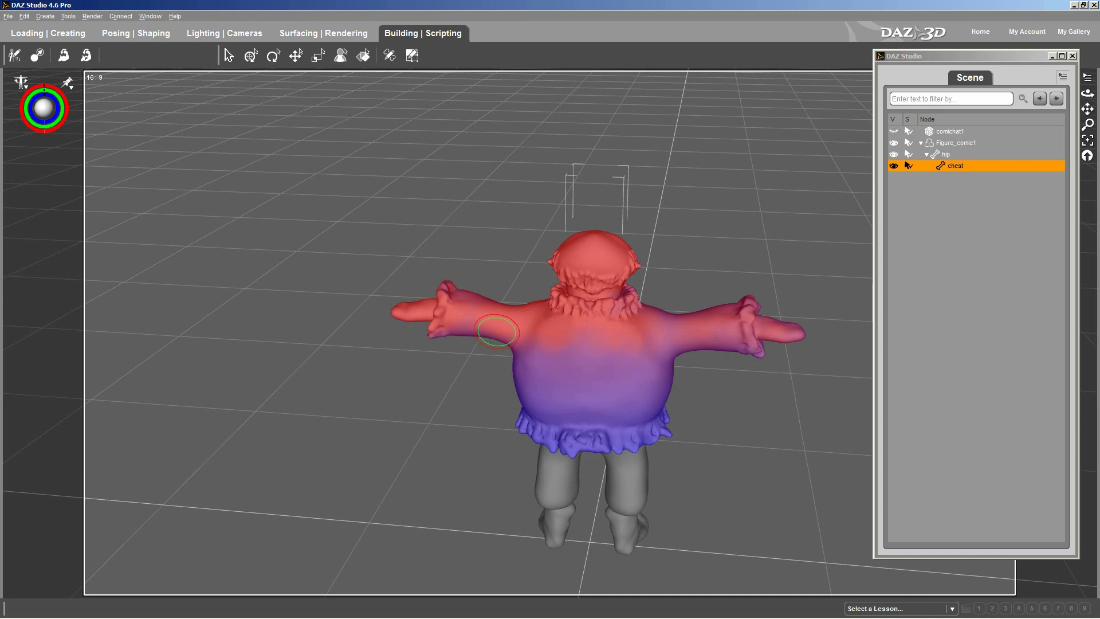
{"action": "mouse_move", "coordinate": [461, 295]}
{"action": "left_mouse_down"}
{"action": "mouse_move", "coordinate": [585, 327]}
{"action": "mouse_move", "coordinate": [740, 332]}
{"action": "left_mouse_up"}
Erase the chest bone weights from the pelvis and top of the trousers below the jacket hem, on the front, sides and back
{"action": "mouse_move", "coordinate": [567, 307]}
{"action": "left_mouse_down", "text": "ctrl+alt"}
{"action": "mouse_move", "coordinate": [545, 304]}
{"action": "mouse_move", "coordinate": [476, 392]}
{"action": "mouse_move", "coordinate": [435, 389]}
{"action": "left_mouse_up", "text": "ctrl+alt"}
{"action": "left_click_drag", "start_coordinate": [661, 312], "coordinate": [598, 428], "text": "ctrl+alt"}
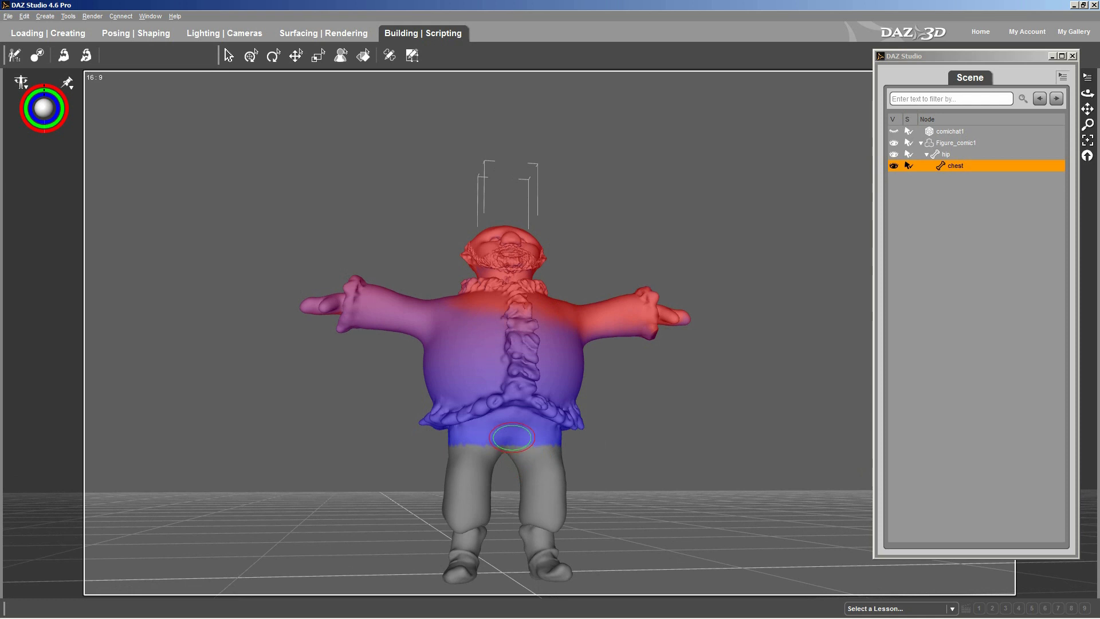
{"action": "mouse_move", "coordinate": [512, 437]}
{"action": "left_mouse_down", "text": "alt"}
{"action": "mouse_move", "coordinate": [537, 448]}
{"action": "mouse_move", "coordinate": [510, 424]}
{"action": "mouse_move", "coordinate": [469, 438]}
{"action": "left_mouse_up", "text": "alt"}
{"action": "left_click_drag", "start_coordinate": [548, 304], "coordinate": [481, 269], "text": "ctrl+alt"}
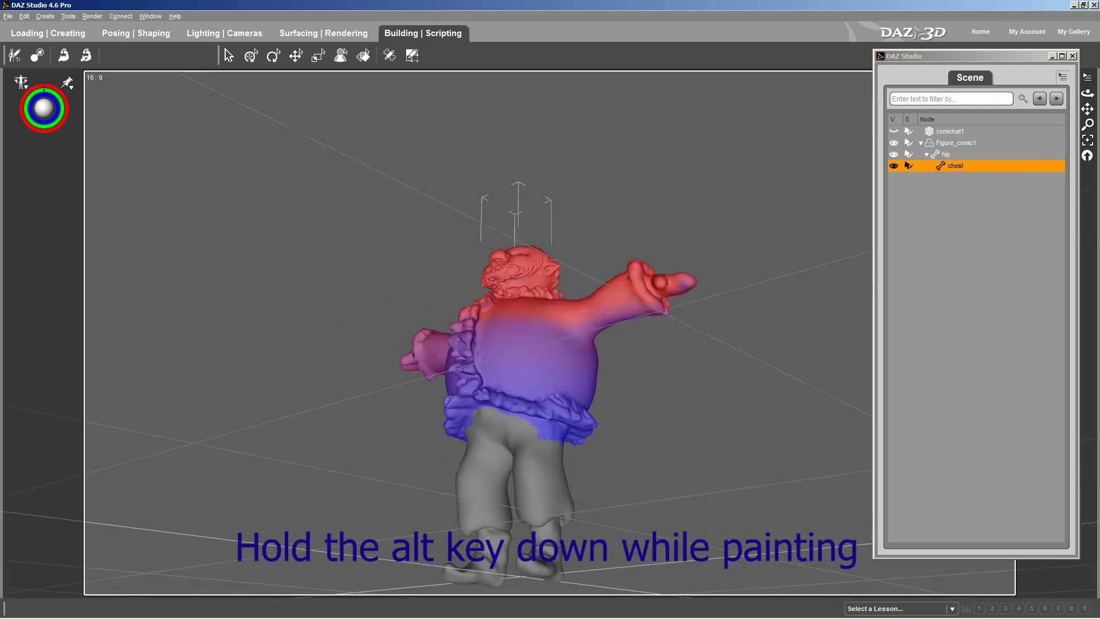
{"action": "left_click_drag", "start_coordinate": [762, 482], "coordinate": [684, 482], "text": "ctrl+alt"}
{"action": "left_click_drag", "start_coordinate": [602, 482], "coordinate": [535, 454], "text": "ctrl+alt"}
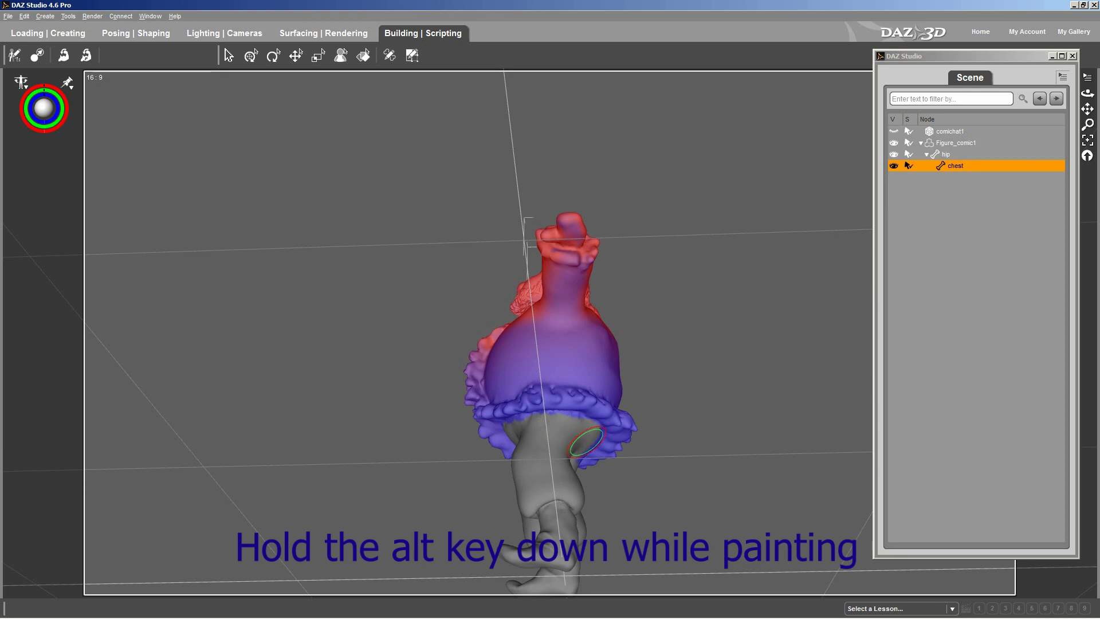
{"action": "left_click_drag", "start_coordinate": [669, 436], "coordinate": [747, 458], "text": "alt"}
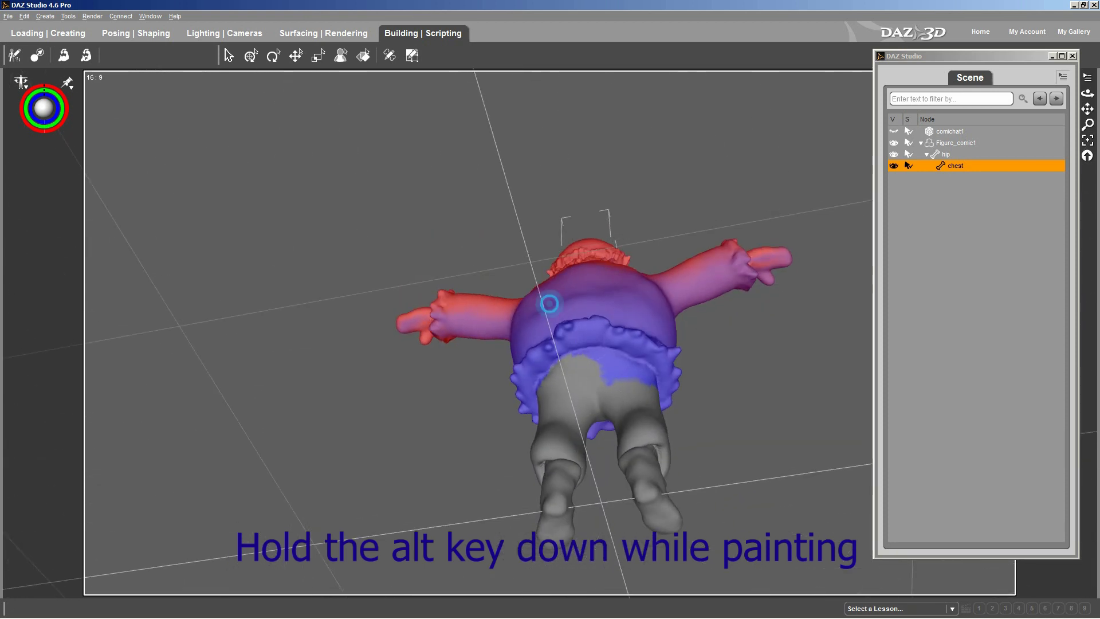
{"action": "mouse_move", "coordinate": [596, 392]}
{"action": "left_mouse_down", "text": "alt"}
{"action": "mouse_move", "coordinate": [569, 381]}
{"action": "mouse_move", "coordinate": [594, 368]}
{"action": "mouse_move", "coordinate": [573, 366]}
{"action": "mouse_move", "coordinate": [620, 368]}
{"action": "mouse_move", "coordinate": [665, 400]}
{"action": "left_mouse_up", "text": "alt"}
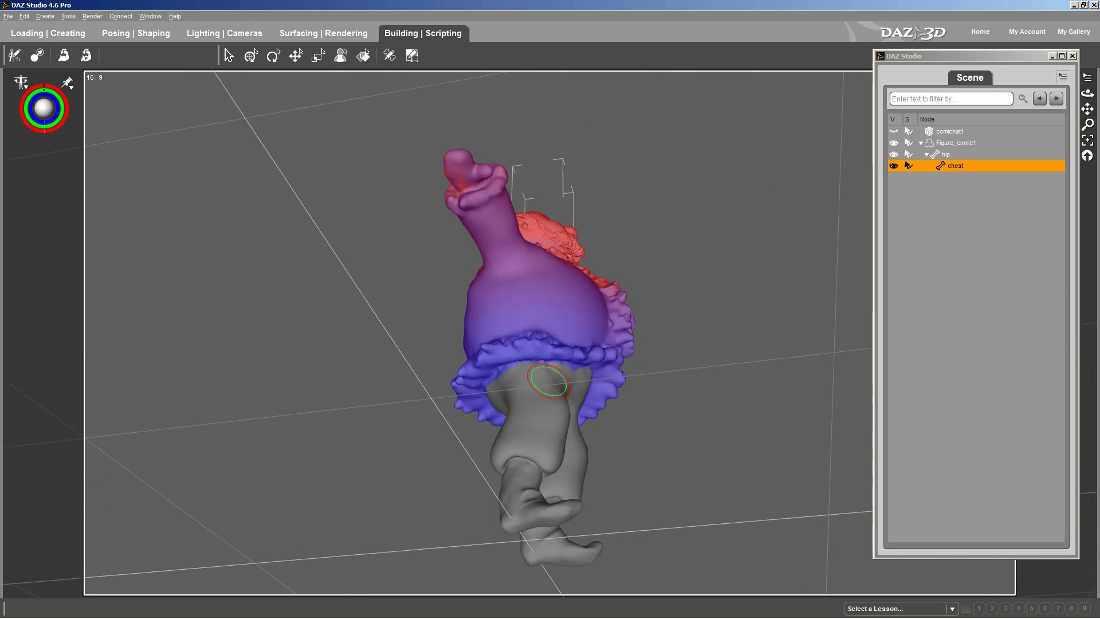
{"action": "mouse_move", "coordinate": [541, 379]}
{"action": "left_mouse_down", "text": "alt"}
{"action": "mouse_move", "coordinate": [621, 327]}
{"action": "mouse_move", "coordinate": [535, 309]}
{"action": "left_mouse_up", "text": "alt"}
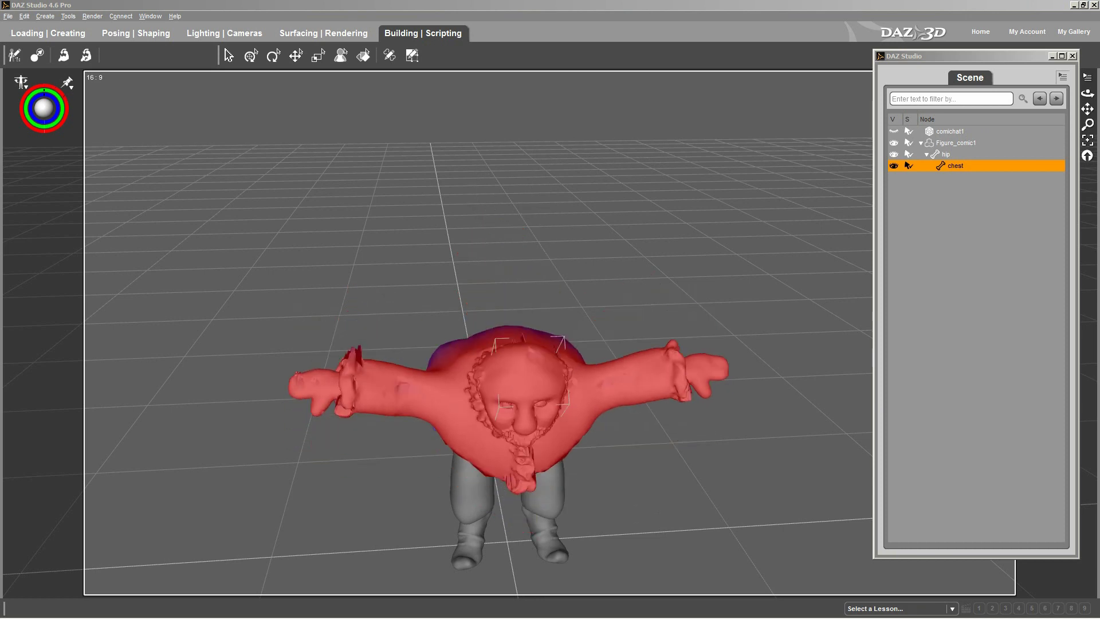
Paint full chest bone weights over the distorted spots on the bent figure's left sleeve cuff and collar
{"action": "scroll", "coordinate": [787, 386], "scroll_direction": "up", "scroll_amount": 6}
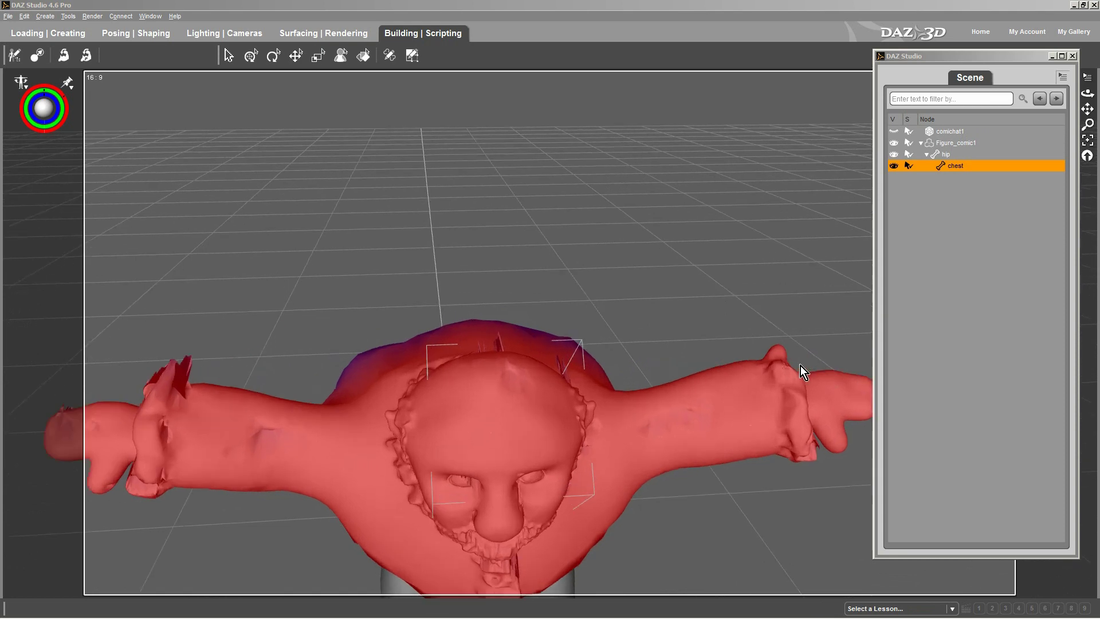
{"action": "scroll", "coordinate": [800, 365], "scroll_direction": "up", "scroll_amount": 1}
{"action": "left_click_drag", "start_coordinate": [539, 298], "coordinate": [597, 319], "text": "ctrl+alt"}
{"action": "mouse_move", "coordinate": [695, 410]}
{"action": "left_mouse_down"}
{"action": "mouse_move", "coordinate": [700, 459]}
{"action": "mouse_move", "coordinate": [682, 444]}
{"action": "mouse_move", "coordinate": [730, 417]}
{"action": "mouse_move", "coordinate": [702, 382]}
{"action": "mouse_move", "coordinate": [722, 386]}
{"action": "mouse_move", "coordinate": [705, 476]}
{"action": "mouse_move", "coordinate": [743, 455]}
{"action": "mouse_move", "coordinate": [745, 533]}
{"action": "mouse_move", "coordinate": [719, 532]}
{"action": "mouse_move", "coordinate": [712, 506]}
{"action": "left_mouse_up"}
{"action": "left_click_drag", "start_coordinate": [549, 304], "coordinate": [713, 524], "text": "ctrl+alt"}
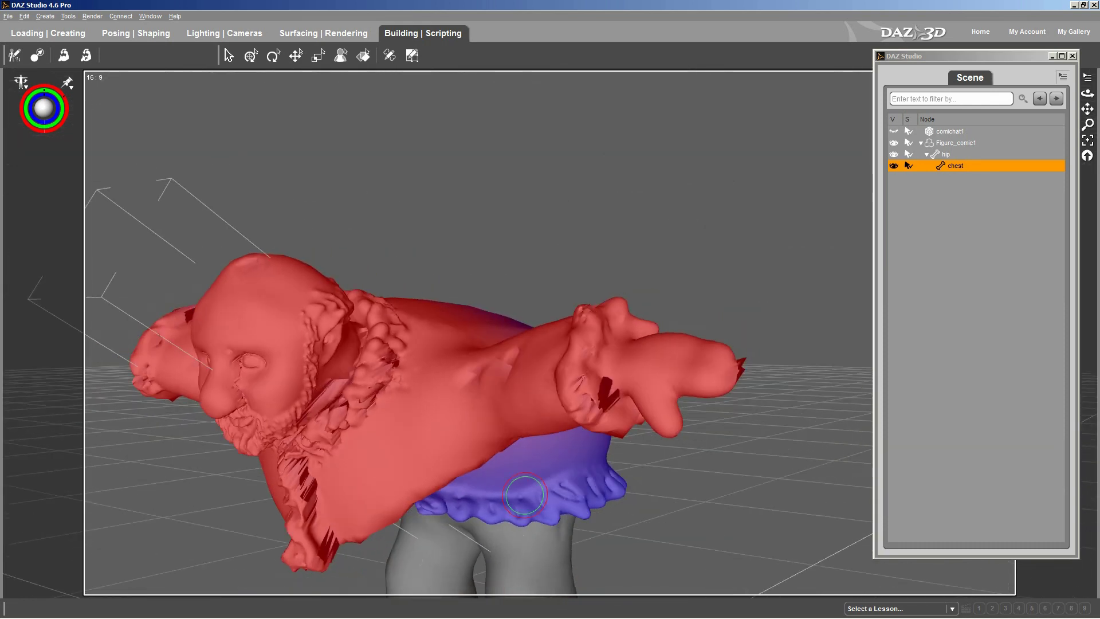
{"action": "mouse_move", "coordinate": [318, 399]}
{"action": "left_mouse_down"}
{"action": "mouse_move", "coordinate": [301, 426]}
{"action": "mouse_move", "coordinate": [306, 512]}
{"action": "mouse_move", "coordinate": [307, 417]}
{"action": "mouse_move", "coordinate": [325, 392]}
{"action": "left_mouse_up"}
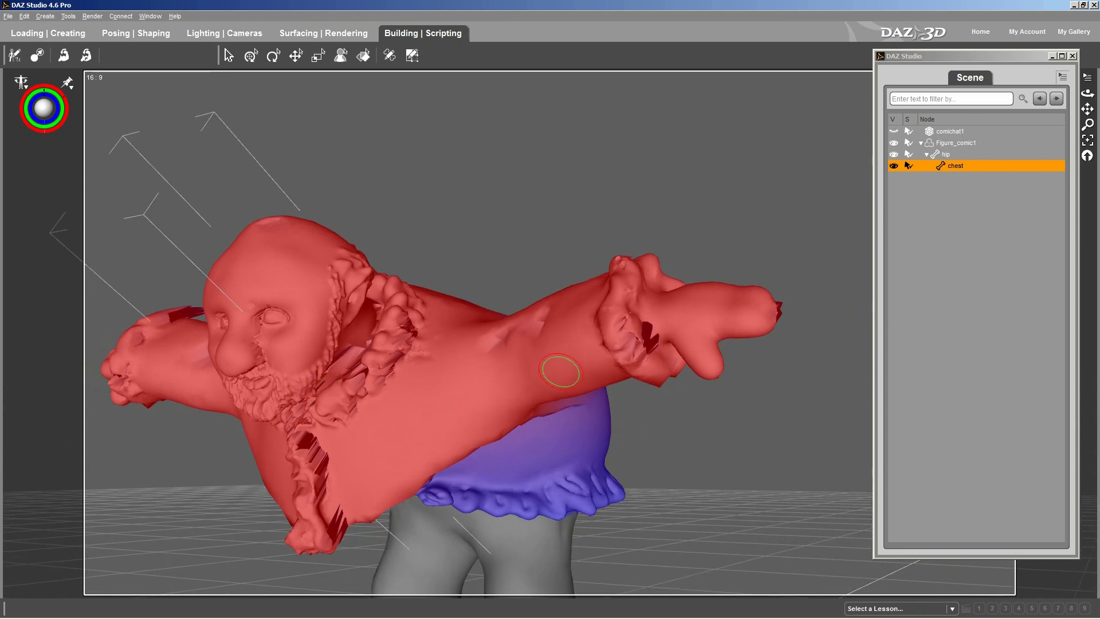
{"action": "mouse_move", "coordinate": [640, 353]}
{"action": "left_mouse_down"}
{"action": "mouse_move", "coordinate": [646, 321]}
{"action": "mouse_move", "coordinate": [650, 348]}
{"action": "mouse_move", "coordinate": [619, 317]}
{"action": "mouse_move", "coordinate": [626, 279]}
{"action": "left_mouse_up"}
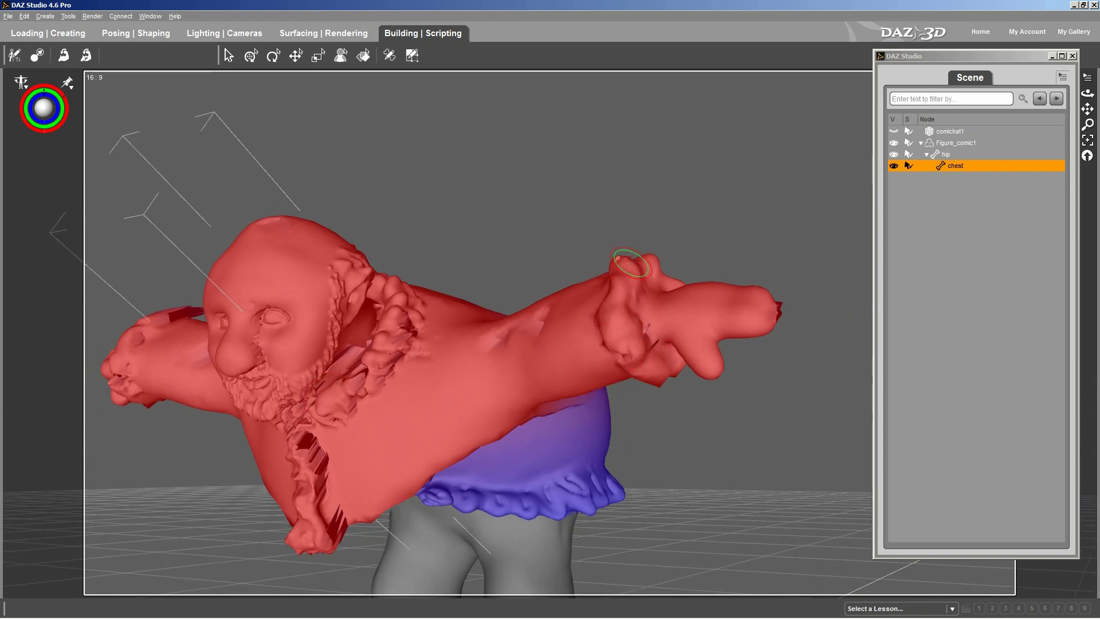
Paint full chest bone weights into the remaining gaps between beard and collar and along the upper part of the jacket's front trim
{"action": "mouse_move", "coordinate": [672, 309]}
{"action": "left_mouse_down", "text": "ctrl+alt"}
{"action": "mouse_move", "coordinate": [510, 335]}
{"action": "mouse_move", "coordinate": [408, 391]}
{"action": "mouse_move", "coordinate": [409, 378]}
{"action": "mouse_move", "coordinate": [384, 404]}
{"action": "left_mouse_up", "text": "ctrl+alt"}
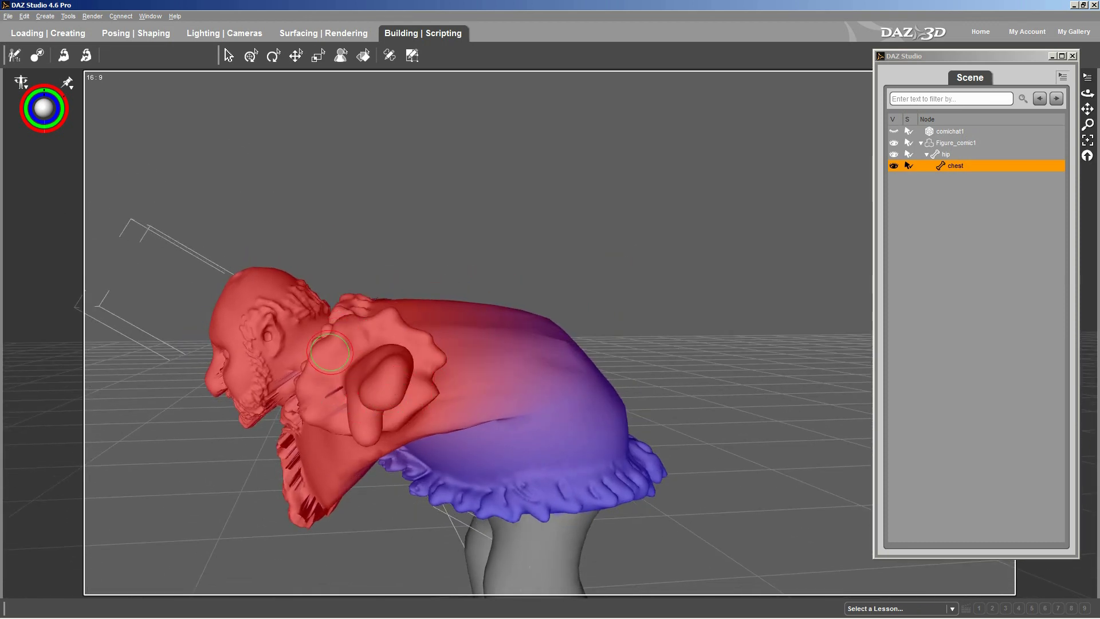
{"action": "left_click", "coordinate": [291, 390]}
{"action": "mouse_move", "coordinate": [291, 389]}
{"action": "left_mouse_down"}
{"action": "mouse_move", "coordinate": [290, 410]}
{"action": "mouse_move", "coordinate": [346, 404]}
{"action": "mouse_move", "coordinate": [342, 371]}
{"action": "mouse_move", "coordinate": [326, 376]}
{"action": "left_mouse_up"}
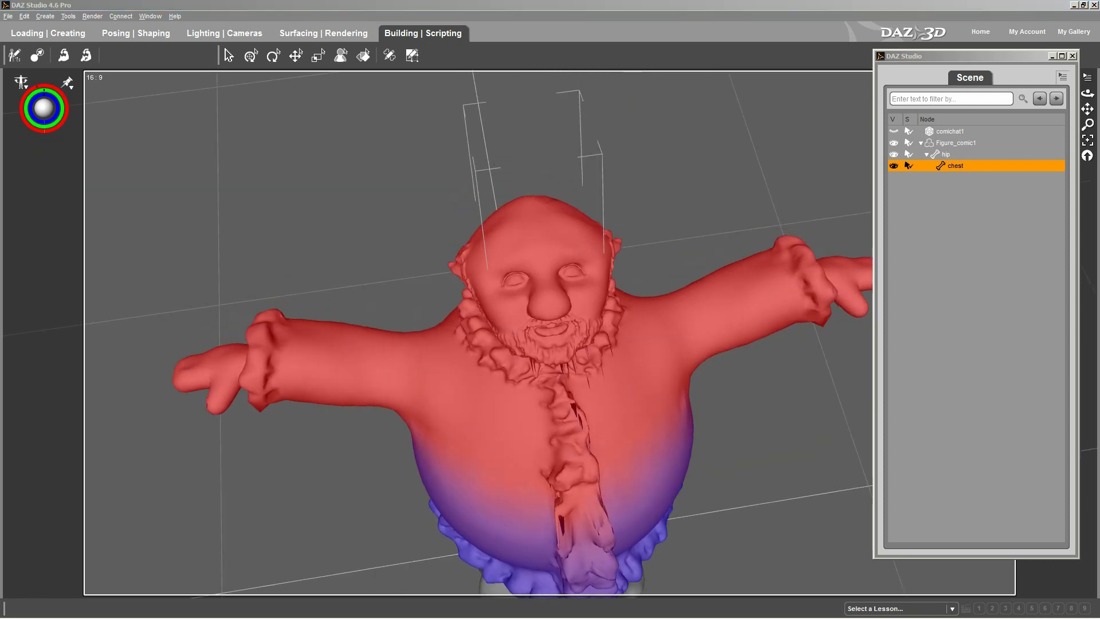
{"action": "mouse_move", "coordinate": [588, 401]}
{"action": "left_mouse_down"}
{"action": "mouse_move", "coordinate": [575, 420]}
{"action": "mouse_move", "coordinate": [575, 401]}
{"action": "left_mouse_up"}
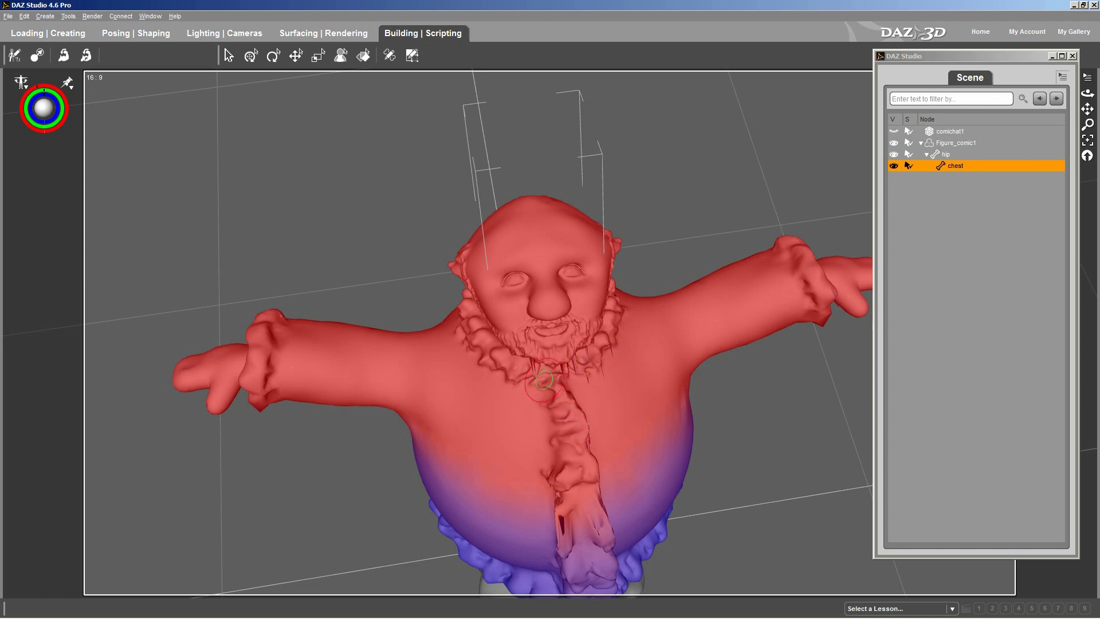
{"action": "middle_click_drag", "start_coordinate": [564, 335], "coordinate": [564, 412]}
{"action": "mouse_move", "coordinate": [545, 315]}
{"action": "middle_mouse_down"}
{"action": "mouse_move", "coordinate": [548, 263]}
{"action": "mouse_move", "coordinate": [543, 315]}
{"action": "middle_mouse_up"}
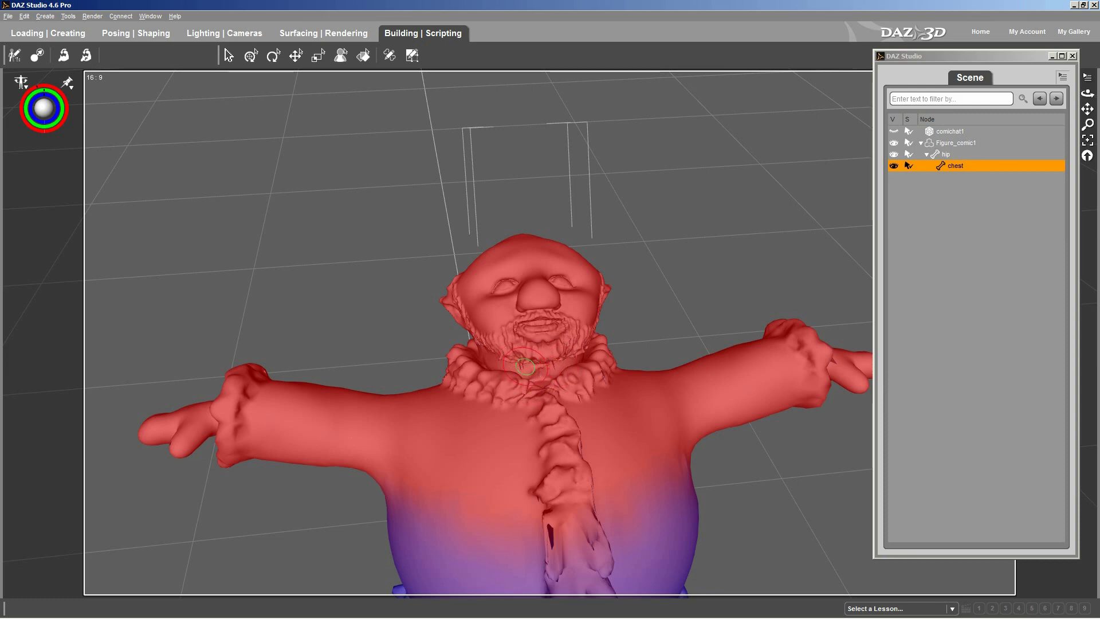
{"action": "middle_click_drag", "start_coordinate": [532, 365], "coordinate": [517, 310]}
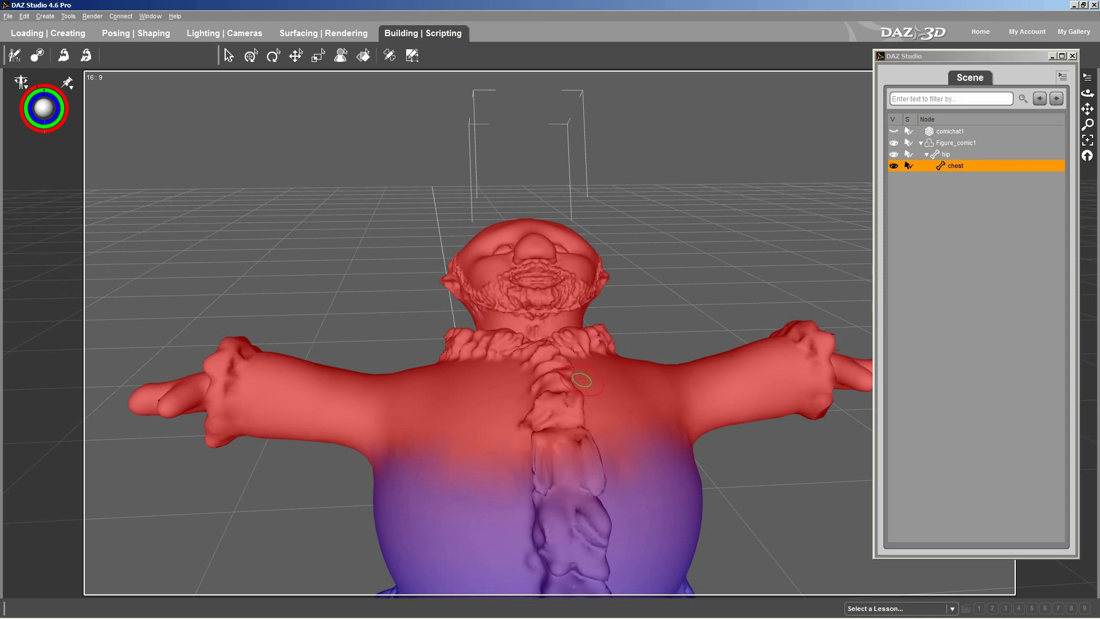
{"action": "left_click_drag", "start_coordinate": [582, 379], "coordinate": [456, 253], "text": "ctrl+alt"}
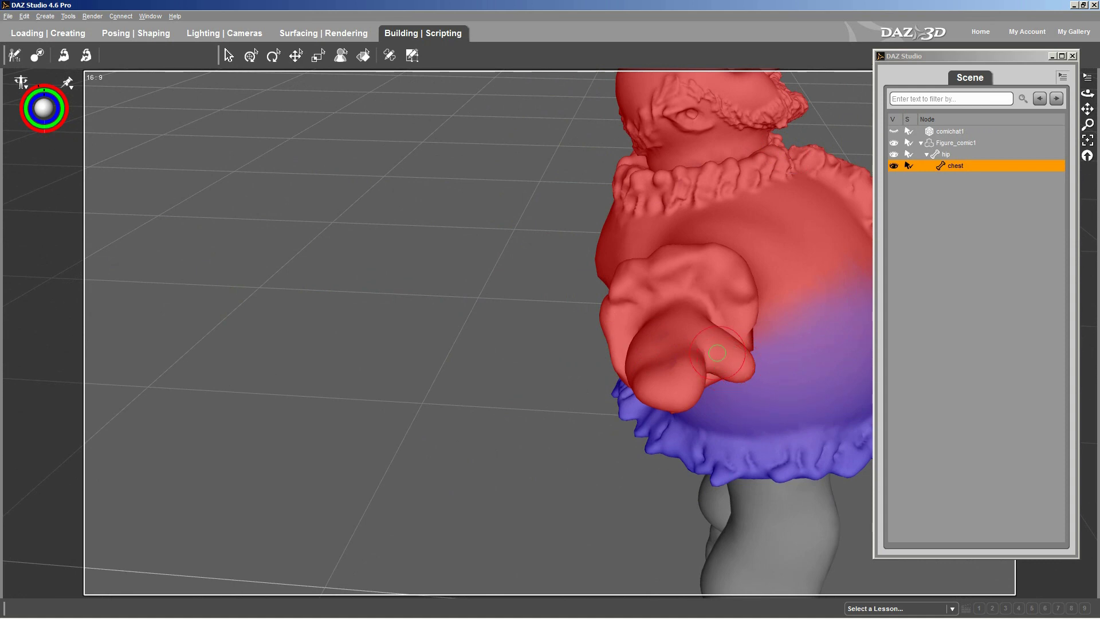
Examine the chest bone's weight map over the head, collar, sleeves, jacket front and back, including how the figure bends
{"action": "mouse_move", "coordinate": [714, 345]}
{"action": "left_mouse_down", "text": "alt"}
{"action": "mouse_move", "coordinate": [547, 307]}
{"action": "mouse_move", "coordinate": [678, 245]}
{"action": "mouse_move", "coordinate": [461, 258]}
{"action": "mouse_move", "coordinate": [682, 242]}
{"action": "mouse_move", "coordinate": [550, 304]}
{"action": "mouse_move", "coordinate": [650, 238]}
{"action": "mouse_move", "coordinate": [666, 251]}
{"action": "left_mouse_up", "text": "alt"}
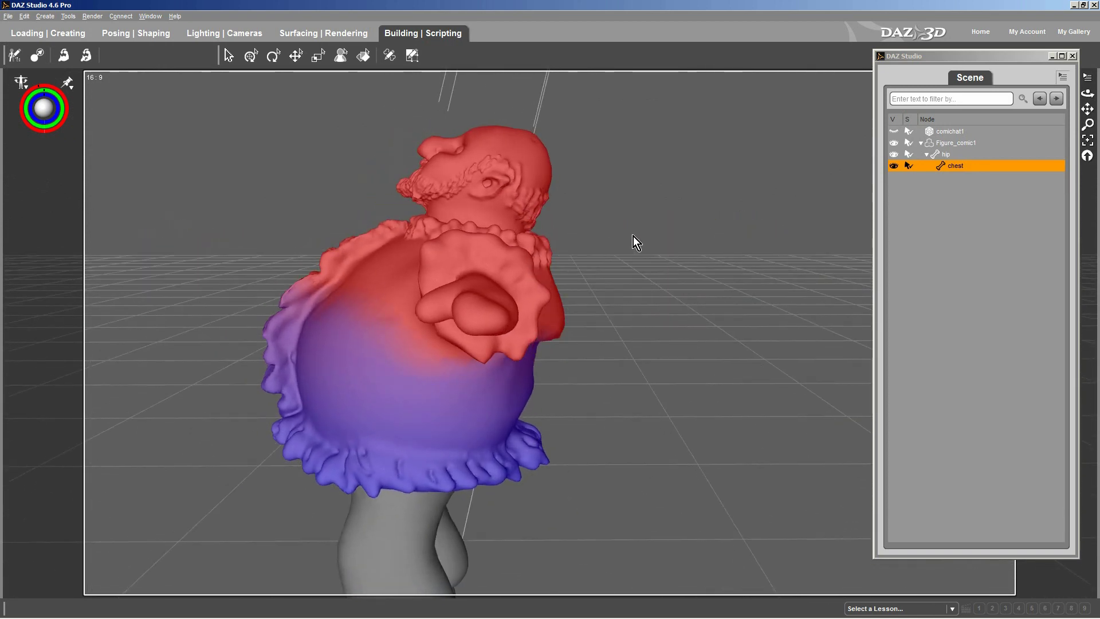
{"action": "left_click_drag", "start_coordinate": [542, 307], "coordinate": [622, 125], "text": "alt"}
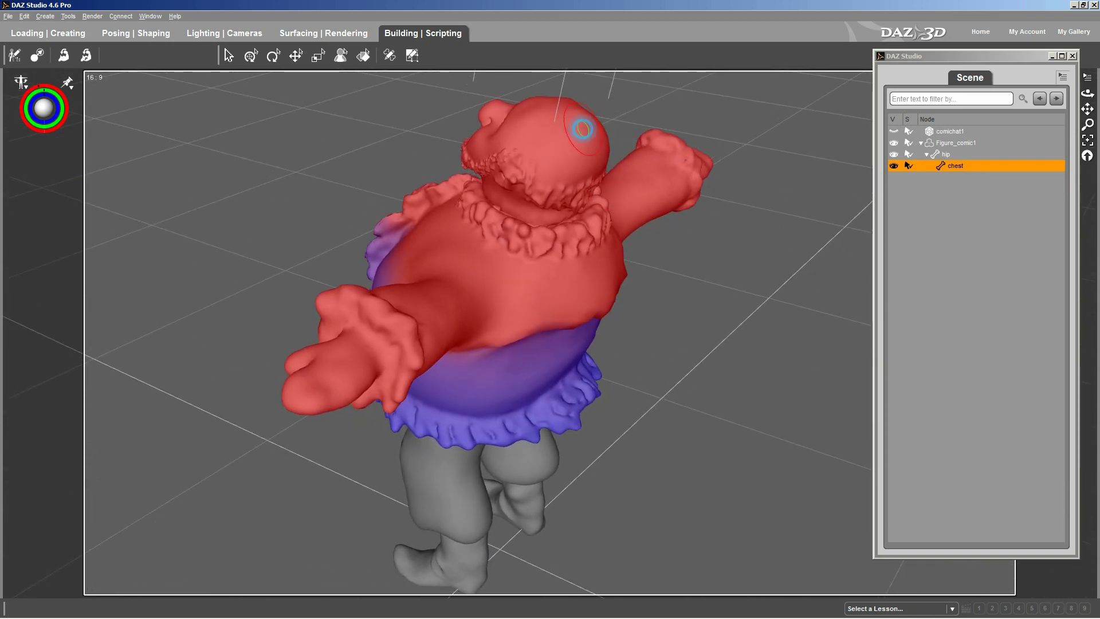
{"action": "left_click_drag", "start_coordinate": [578, 122], "coordinate": [599, 168], "text": "alt"}
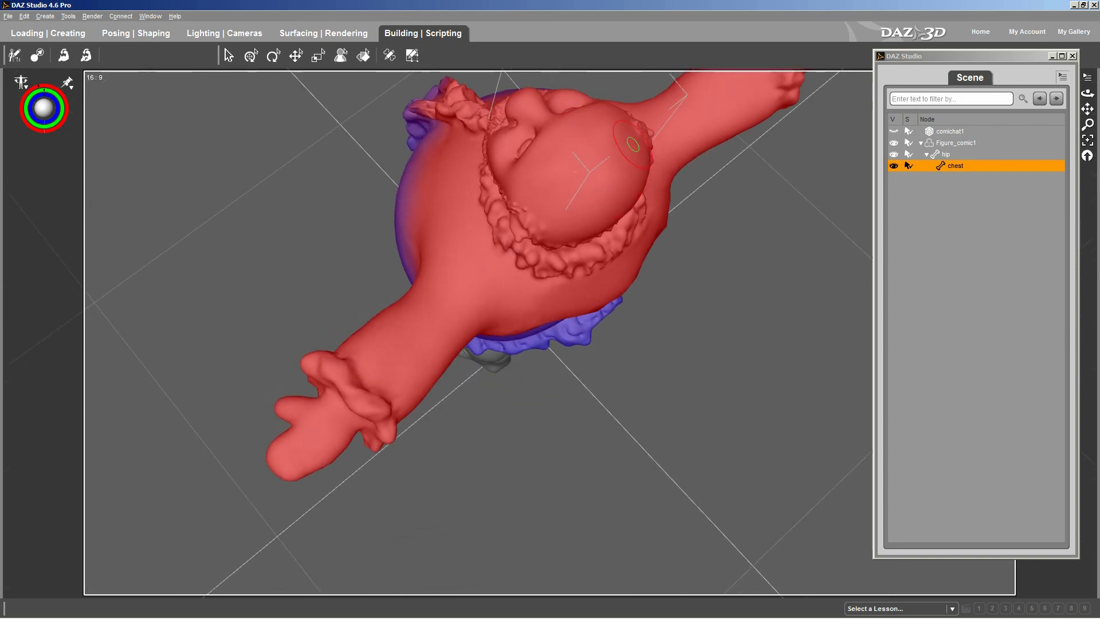
{"action": "left_click_drag", "start_coordinate": [591, 124], "coordinate": [498, 296], "text": "alt"}
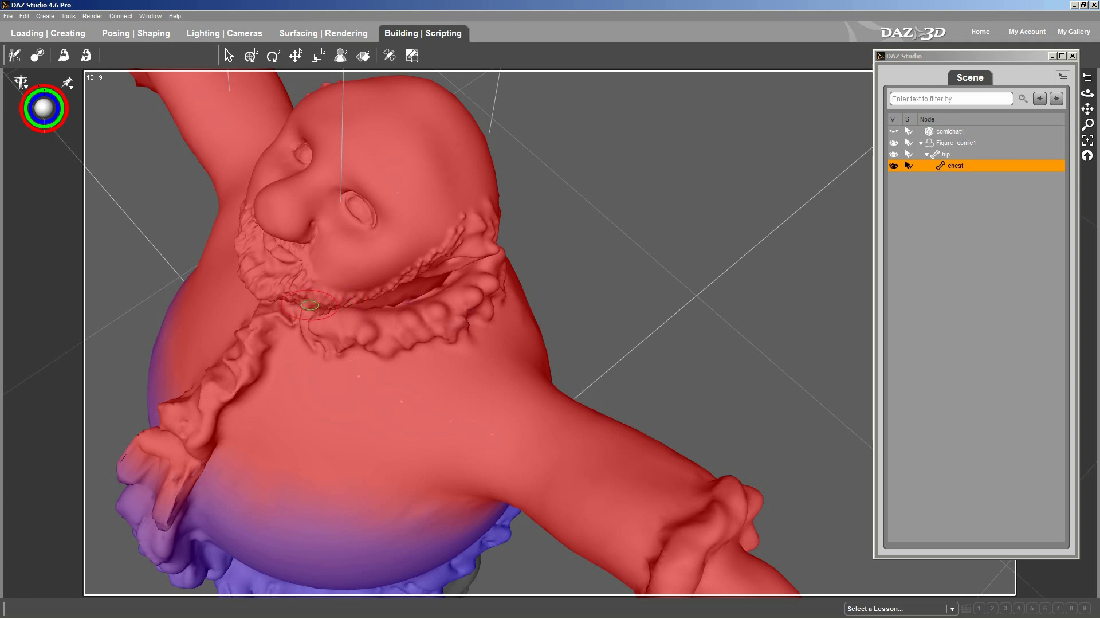
{"action": "left_click_drag", "start_coordinate": [267, 289], "coordinate": [333, 349], "text": "alt"}
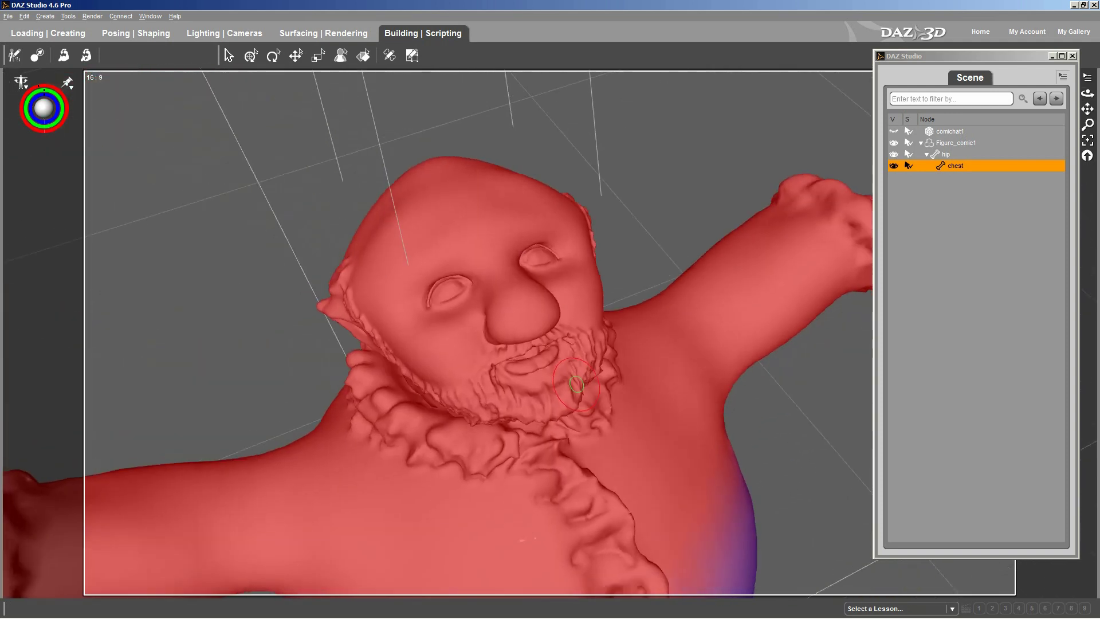
{"action": "left_click_drag", "start_coordinate": [584, 374], "coordinate": [624, 260], "text": "ctrl+alt"}
{"action": "left_click_drag", "start_coordinate": [465, 337], "coordinate": [536, 296], "text": "alt"}
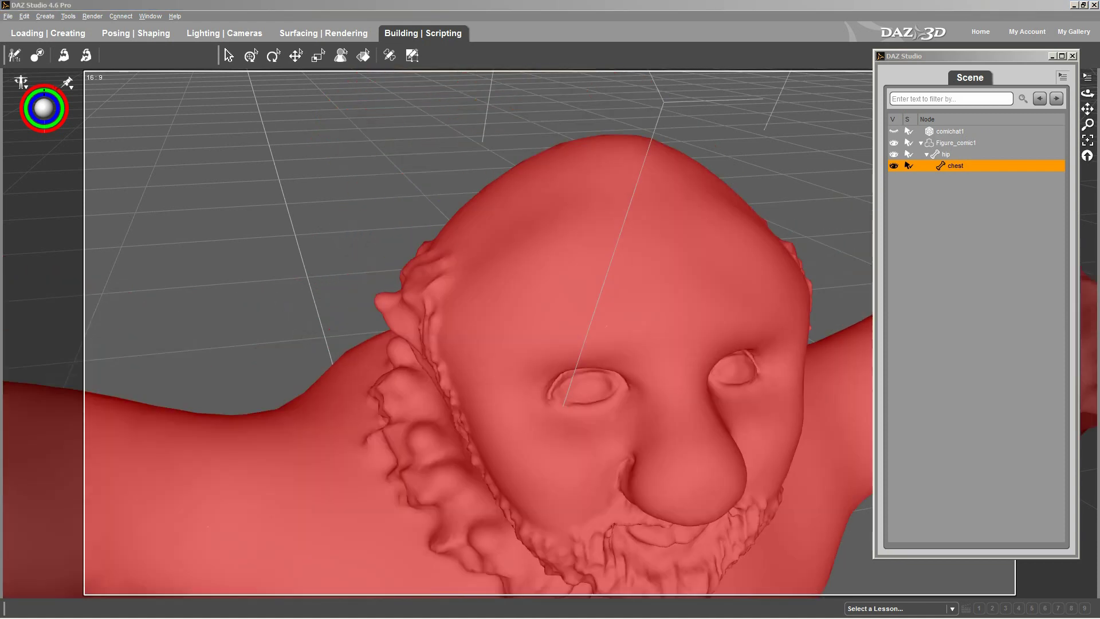
{"action": "scroll", "coordinate": [692, 401], "scroll_direction": "down", "scroll_amount": 2}
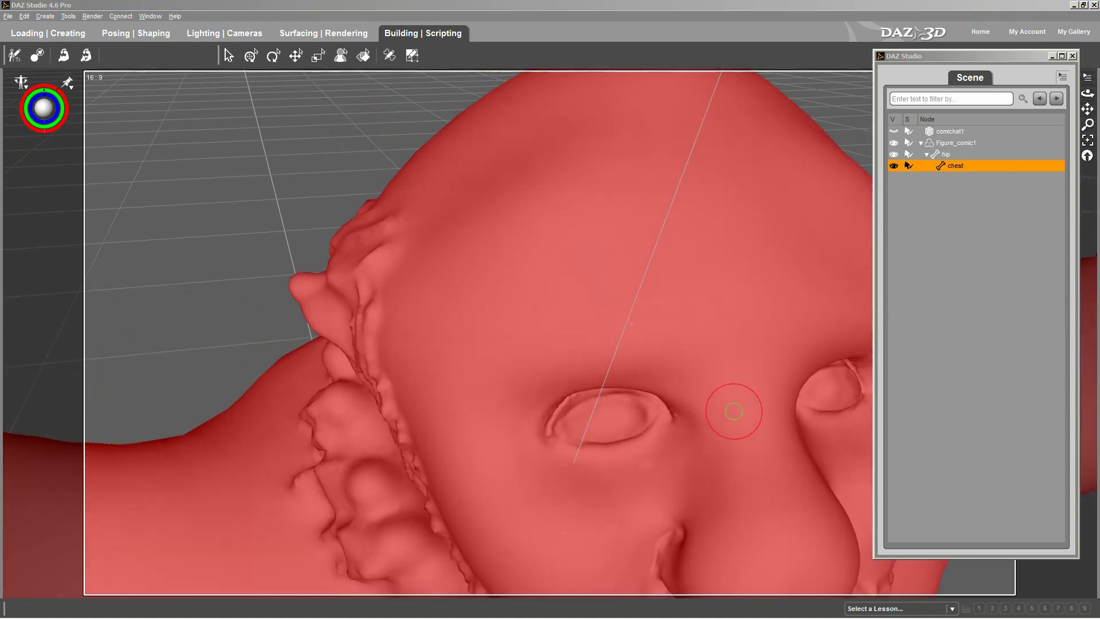
{"action": "scroll", "coordinate": [695, 386], "scroll_direction": "down", "scroll_amount": 8}
{"action": "mouse_move", "coordinate": [692, 391]}
{"action": "middle_mouse_down"}
{"action": "mouse_move", "coordinate": [547, 304]}
{"action": "mouse_move", "coordinate": [338, 435]}
{"action": "middle_mouse_up"}
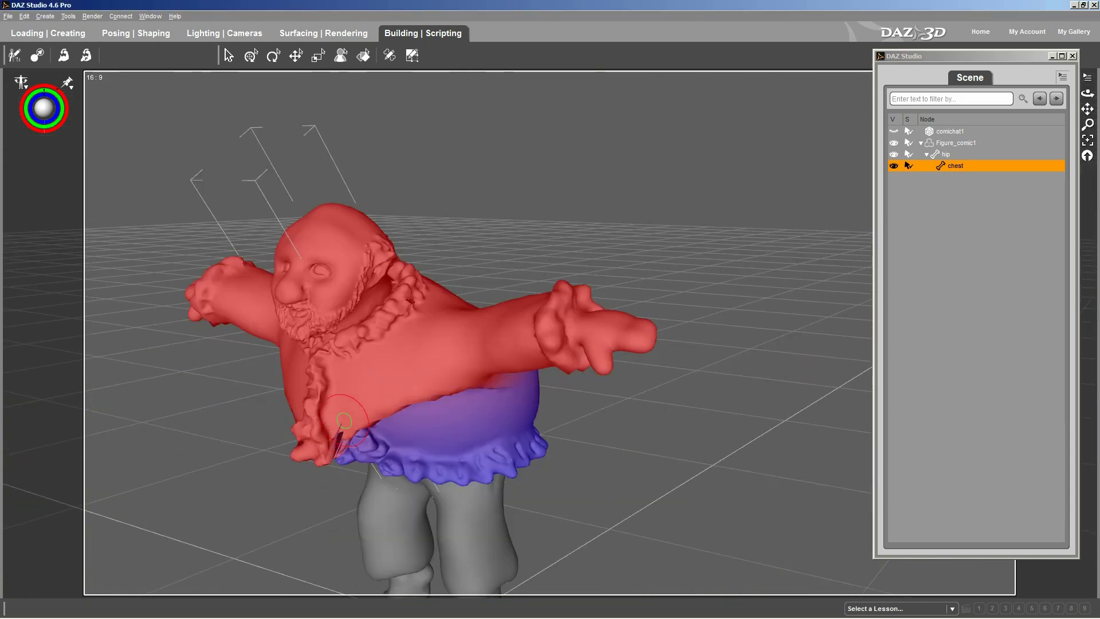
{"action": "middle_click_drag", "start_coordinate": [363, 418], "coordinate": [246, 356]}
{"action": "mouse_move", "coordinate": [455, 423]}
{"action": "middle_mouse_down"}
{"action": "mouse_move", "coordinate": [516, 401]}
{"action": "mouse_move", "coordinate": [539, 406]}
{"action": "middle_mouse_up"}
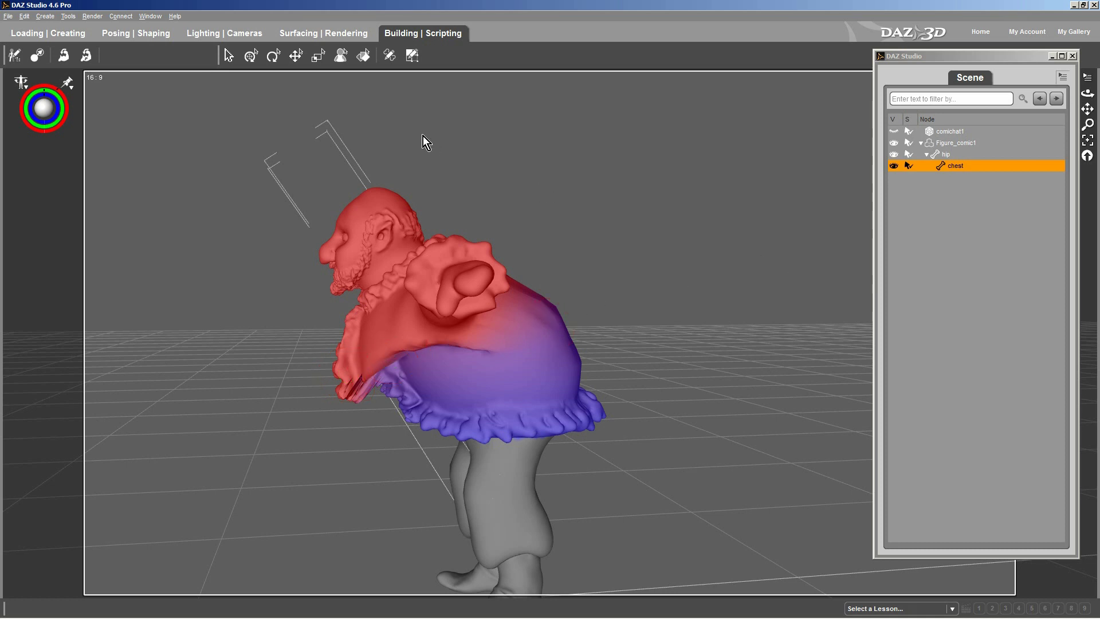
Use the Joint Editor to move the chest bone's center point forward along the jacket hem, and undo the figure's forward bend
{"action": "left_click", "coordinate": [390, 56]}
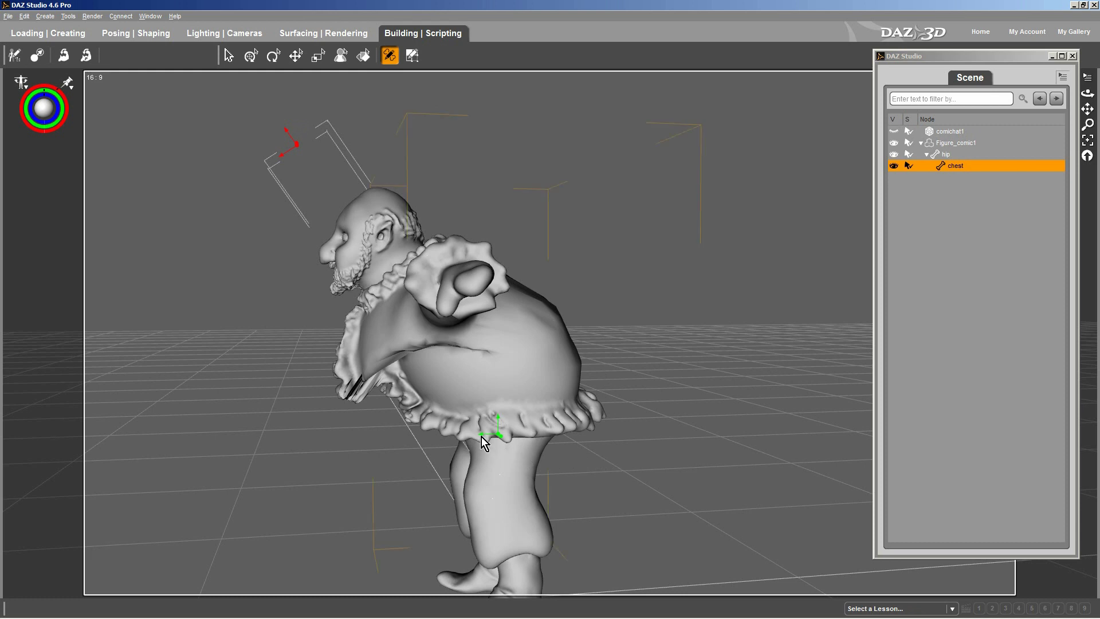
{"action": "left_click_drag", "start_coordinate": [482, 435], "coordinate": [441, 438]}
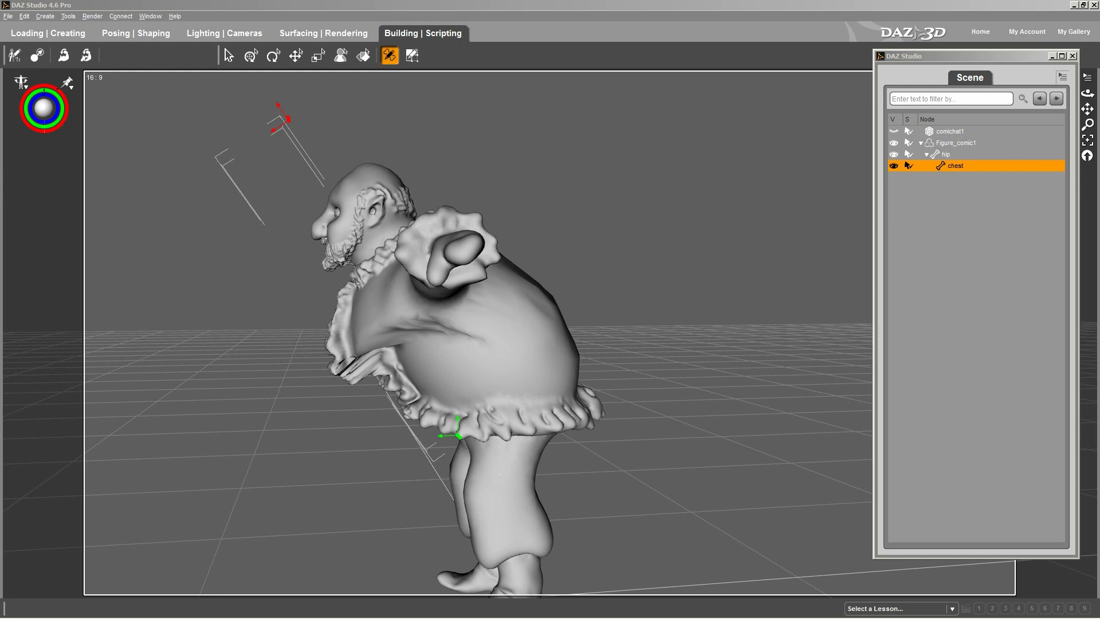
{"action": "key", "text": "ctrl+z"}
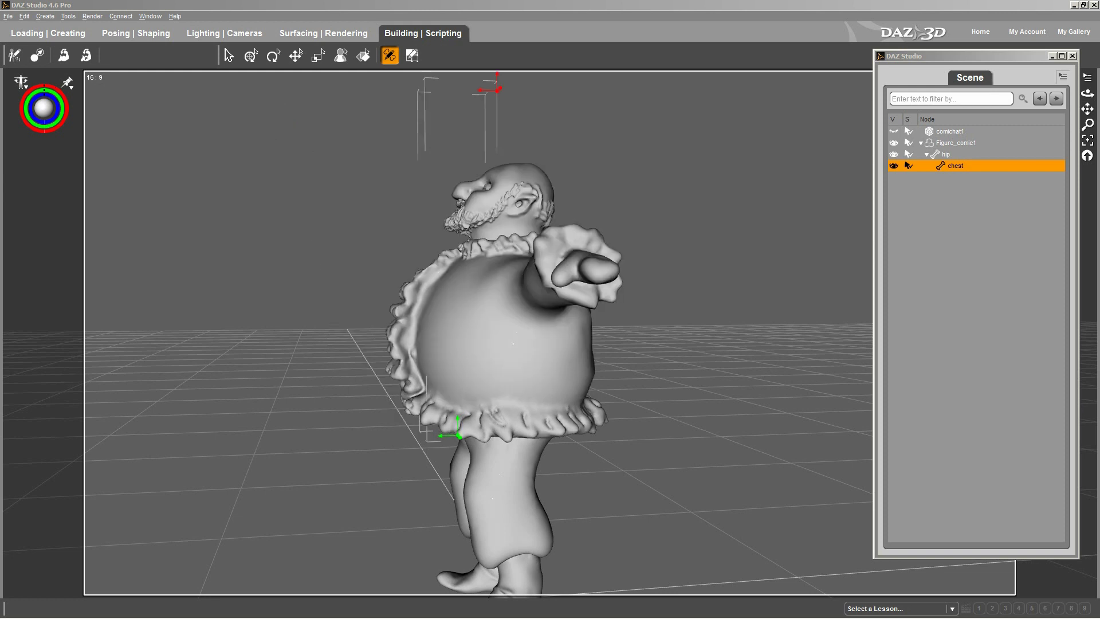
Reselect the chest bone and move its center point backward to the middle of the jacket hem in side view
{"action": "right_click_drag", "start_coordinate": [551, 304], "coordinate": [533, 274], "text": "ctrl+alt"}
{"action": "left_click_drag", "start_coordinate": [545, 304], "coordinate": [507, 304], "text": "ctrl+alt"}
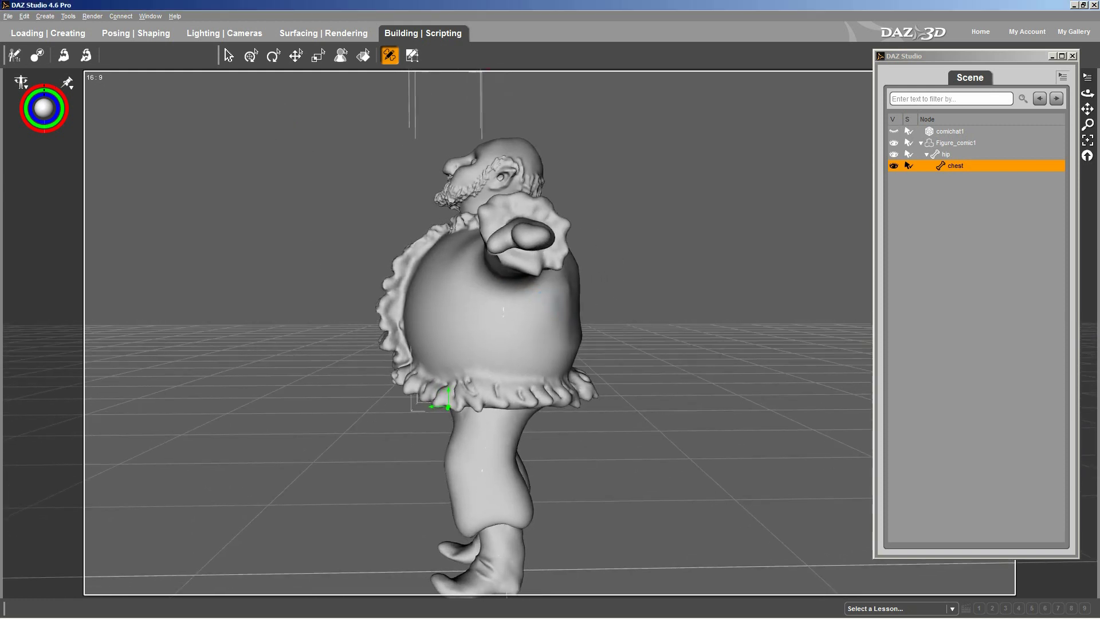
{"action": "left_click", "coordinate": [434, 410]}
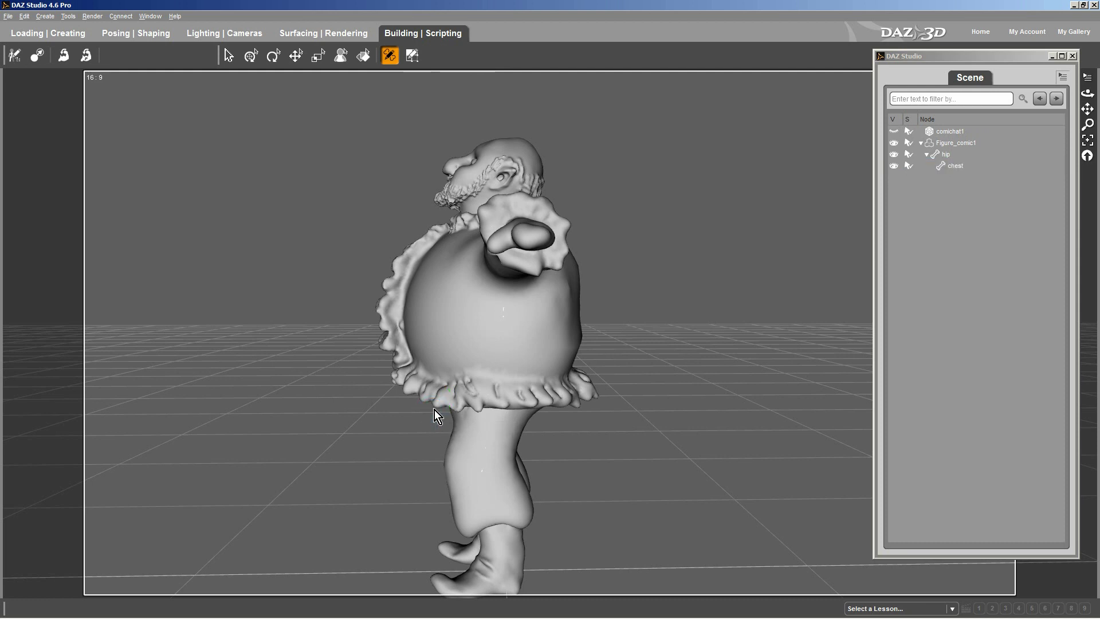
{"action": "left_click", "coordinate": [952, 166]}
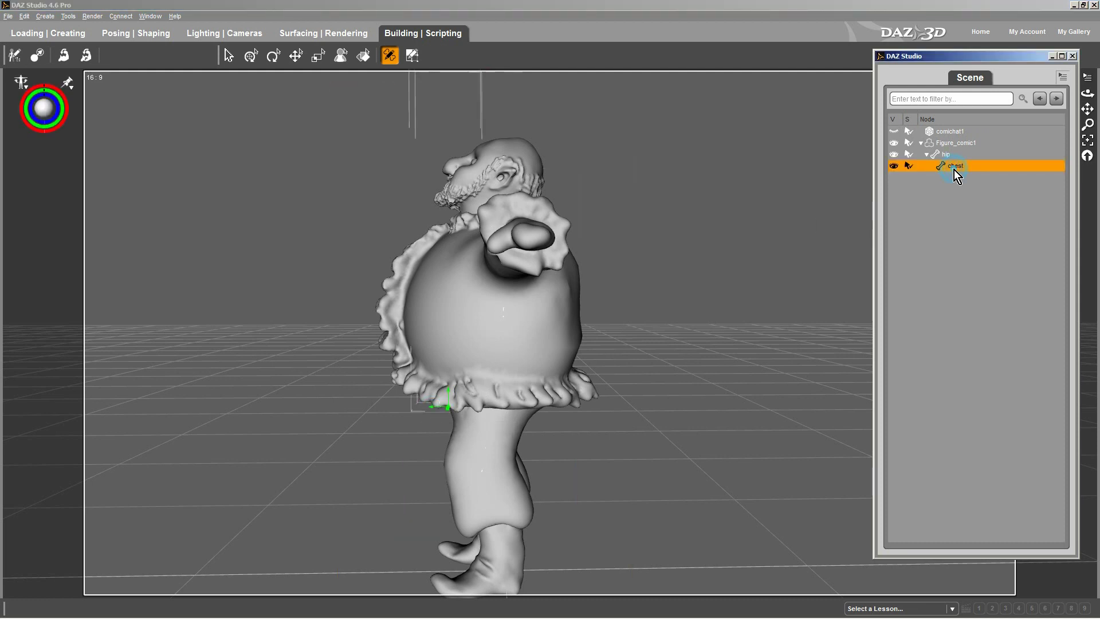
{"action": "left_click_drag", "start_coordinate": [432, 408], "coordinate": [479, 405]}
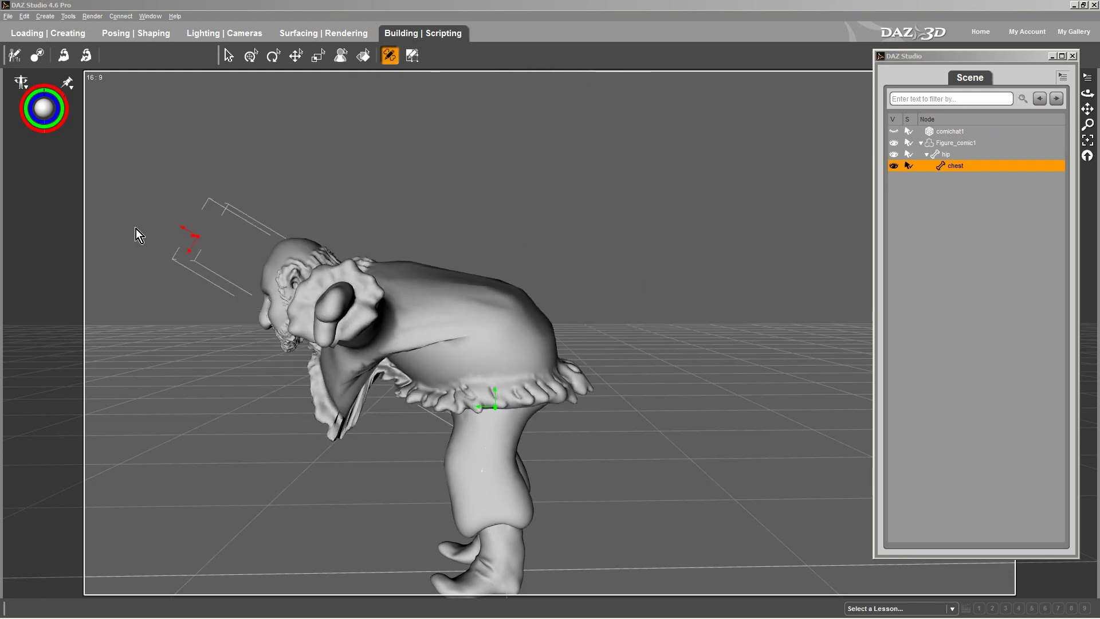
Raise the chest bone's center point from the jacket hem into the lower belly and undo the figure's forward bend
{"action": "left_click", "coordinate": [188, 252]}
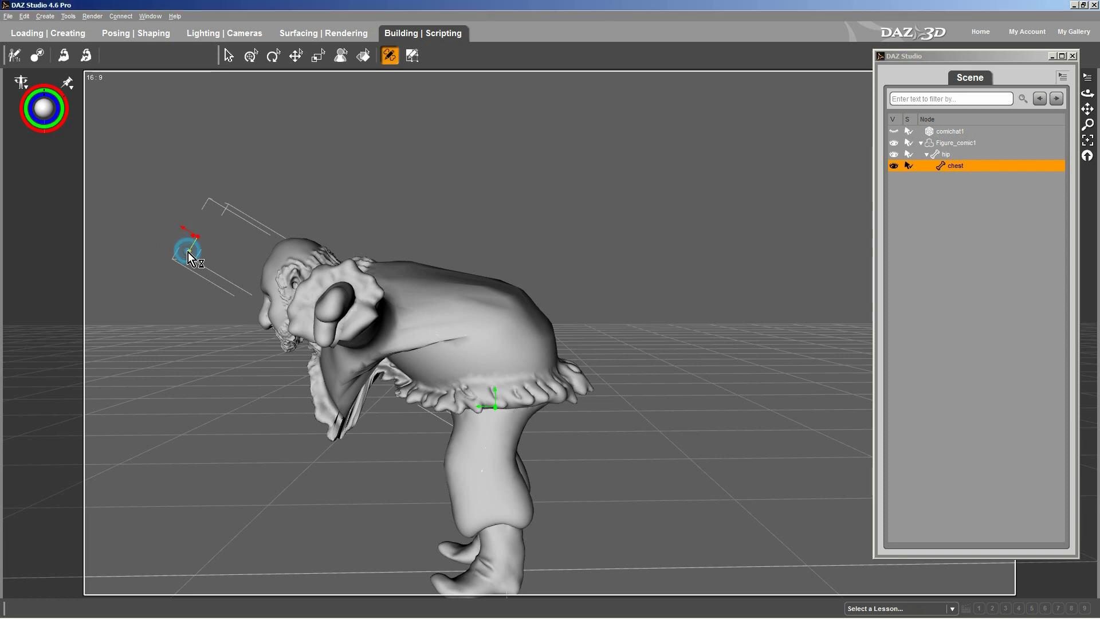
{"action": "left_click_drag", "start_coordinate": [197, 241], "coordinate": [210, 226]}
{"action": "left_click_drag", "start_coordinate": [480, 406], "coordinate": [503, 340]}
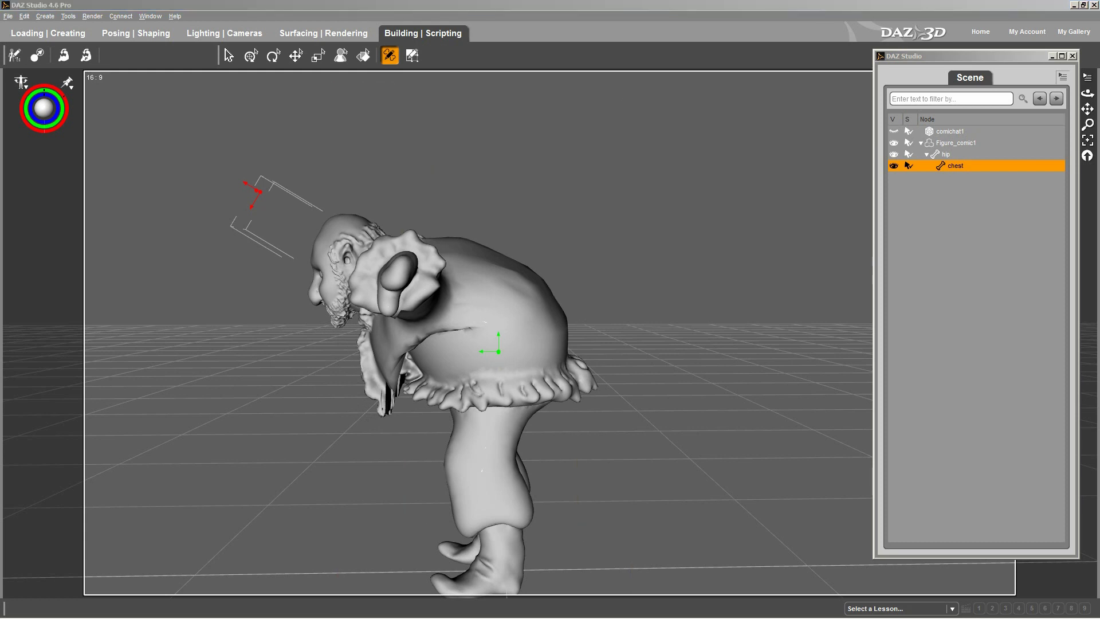
{"action": "key", "text": "ctrl+z"}
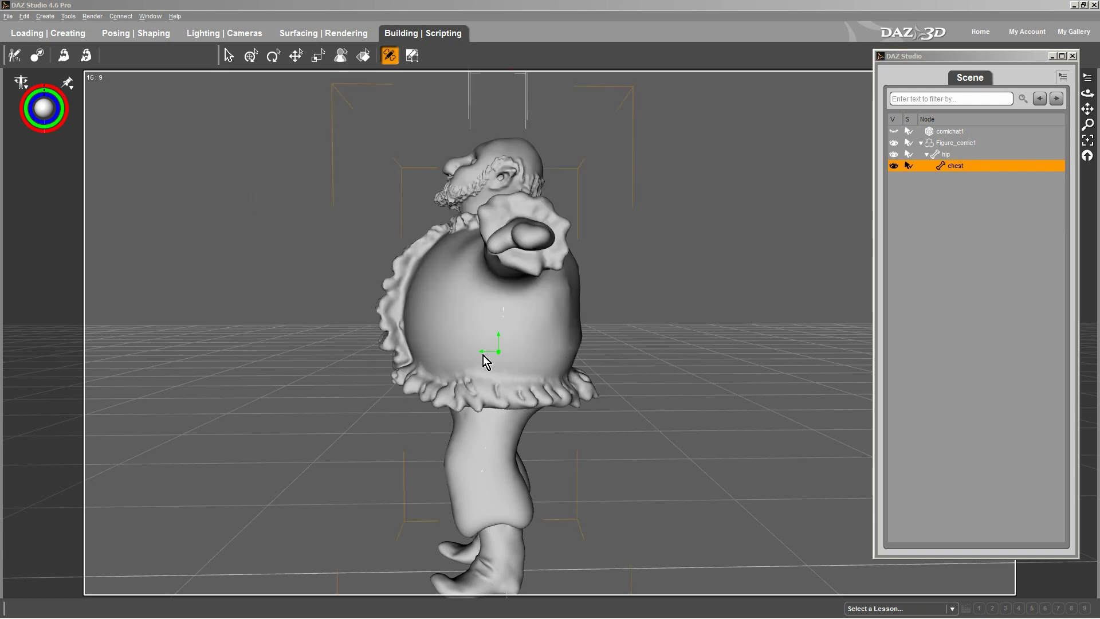
{"action": "left_click_drag", "start_coordinate": [497, 336], "coordinate": [500, 322]}
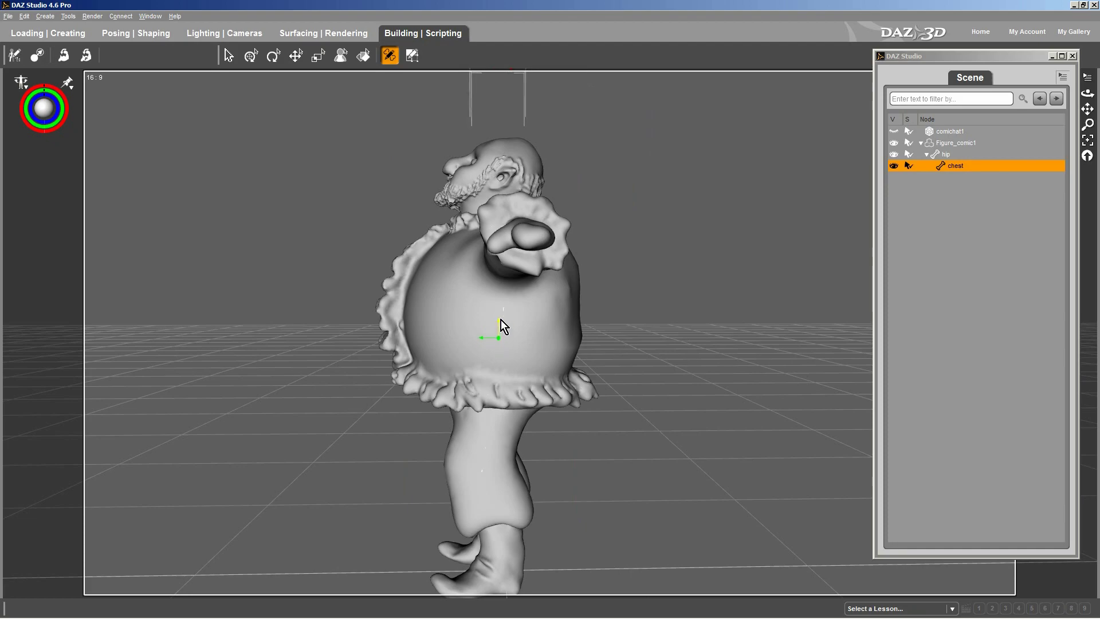